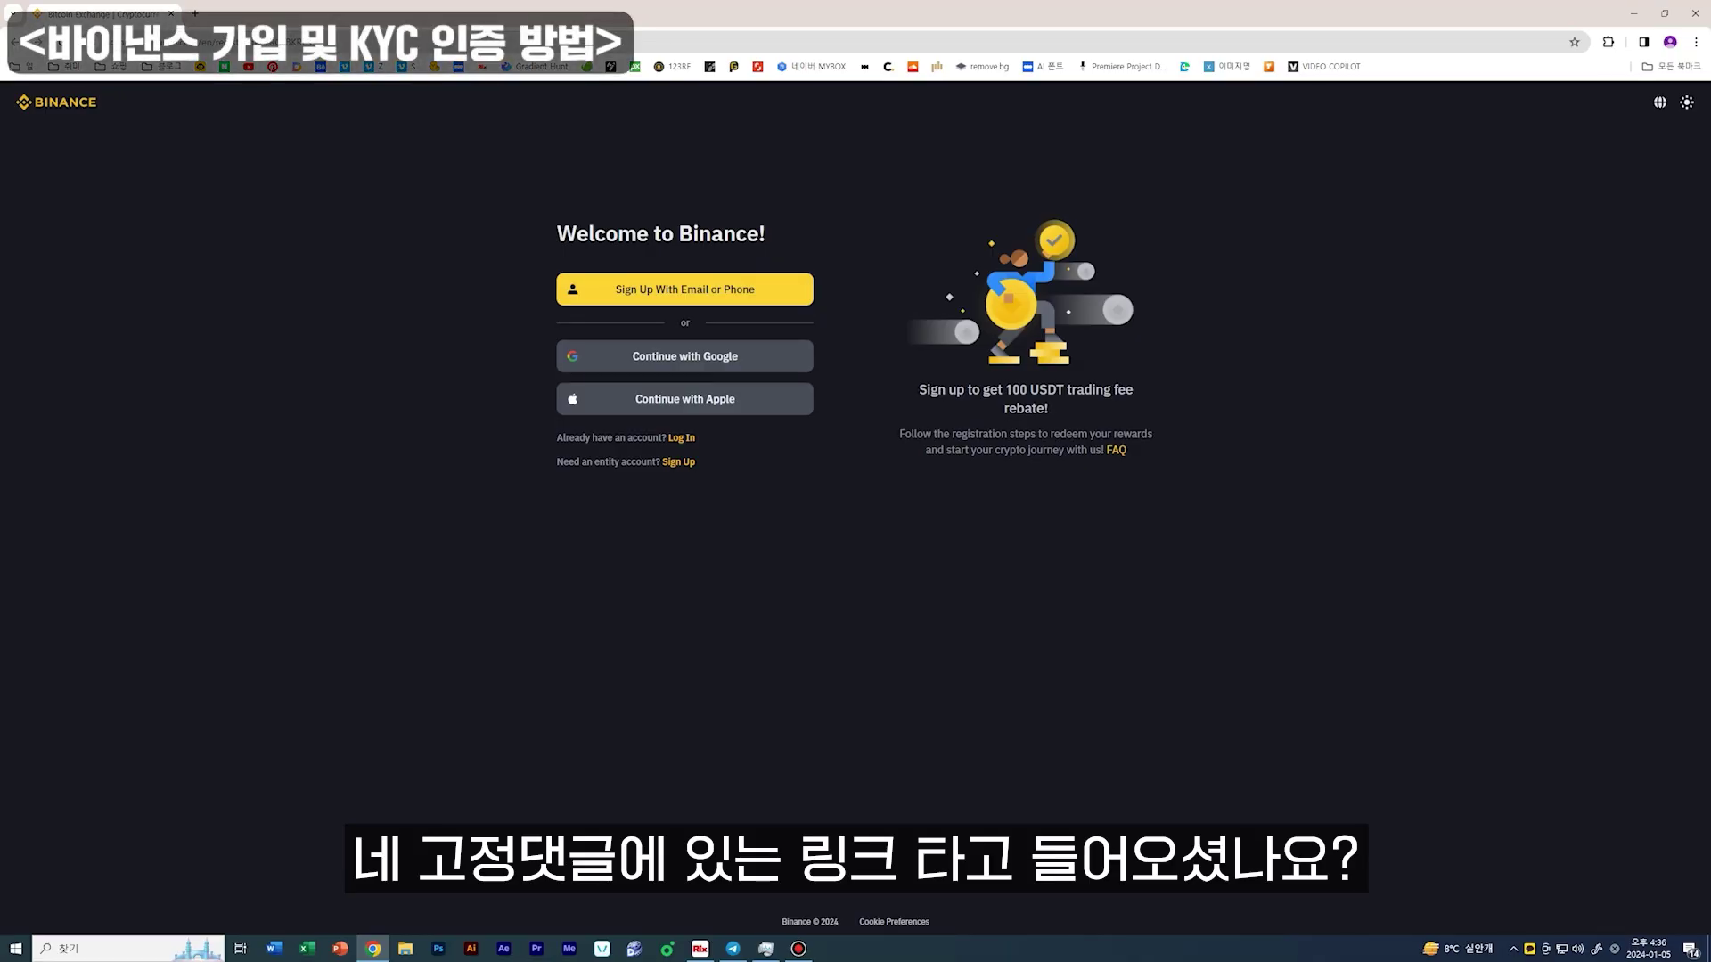
# - Begin an email sign-up, enter the email address and accept the terms of service
pyautogui.click(684, 289)
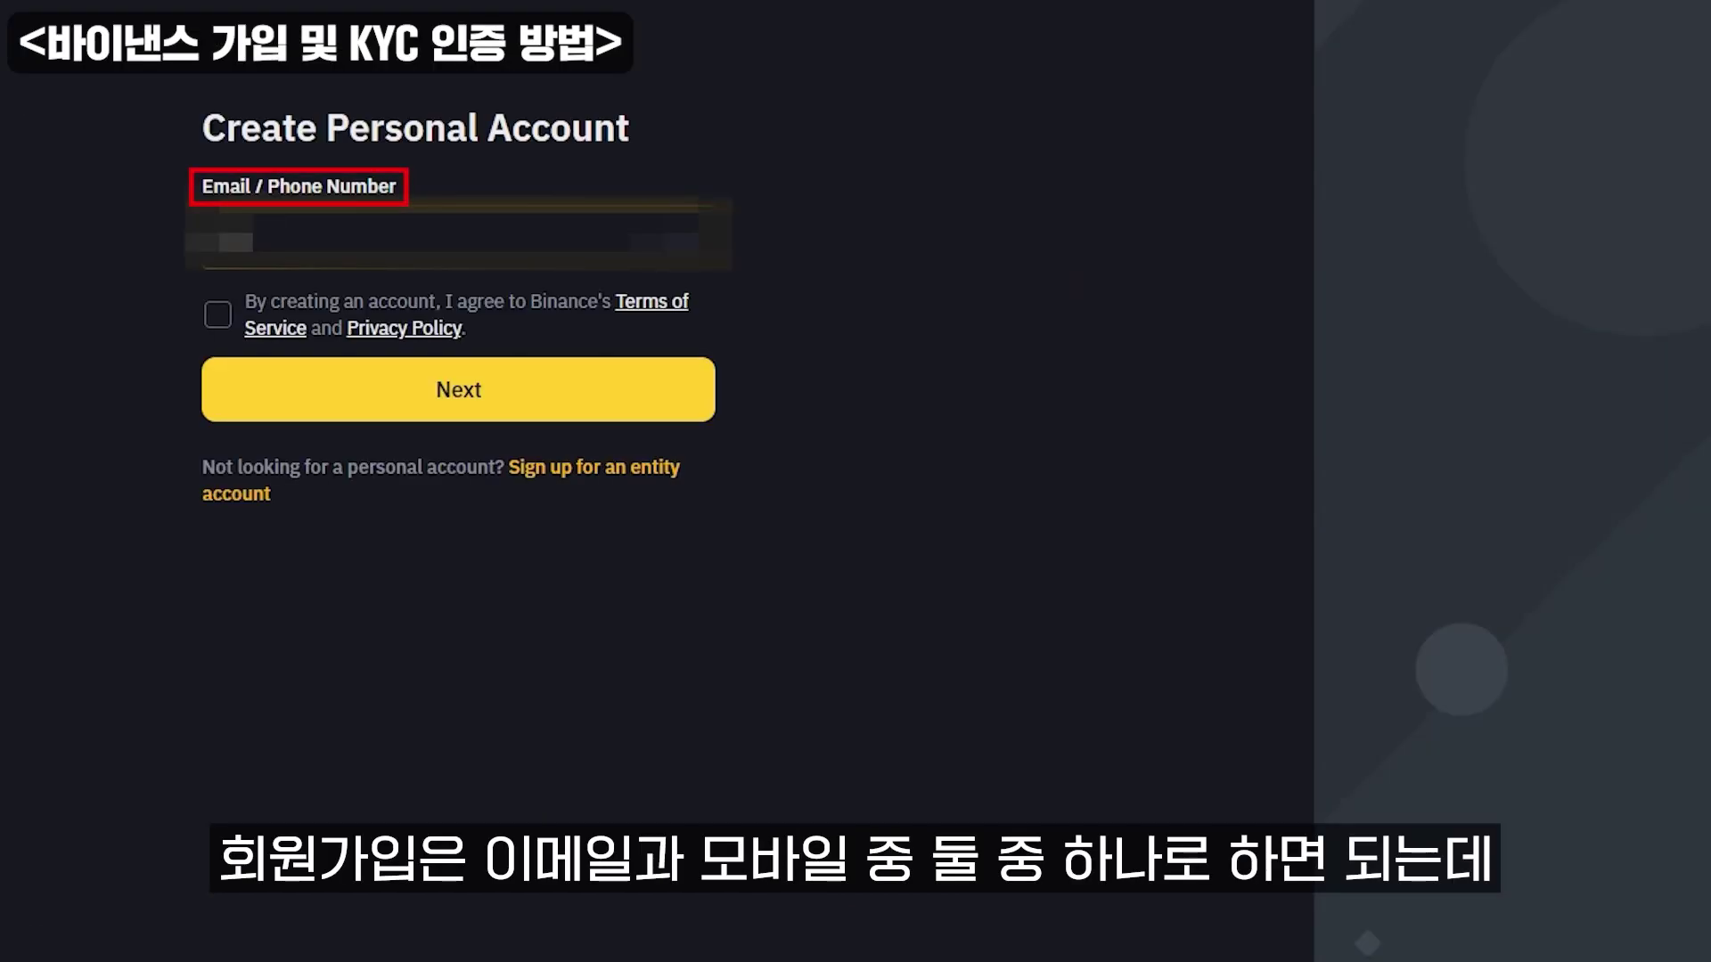
pyautogui.write('@gmail.com')
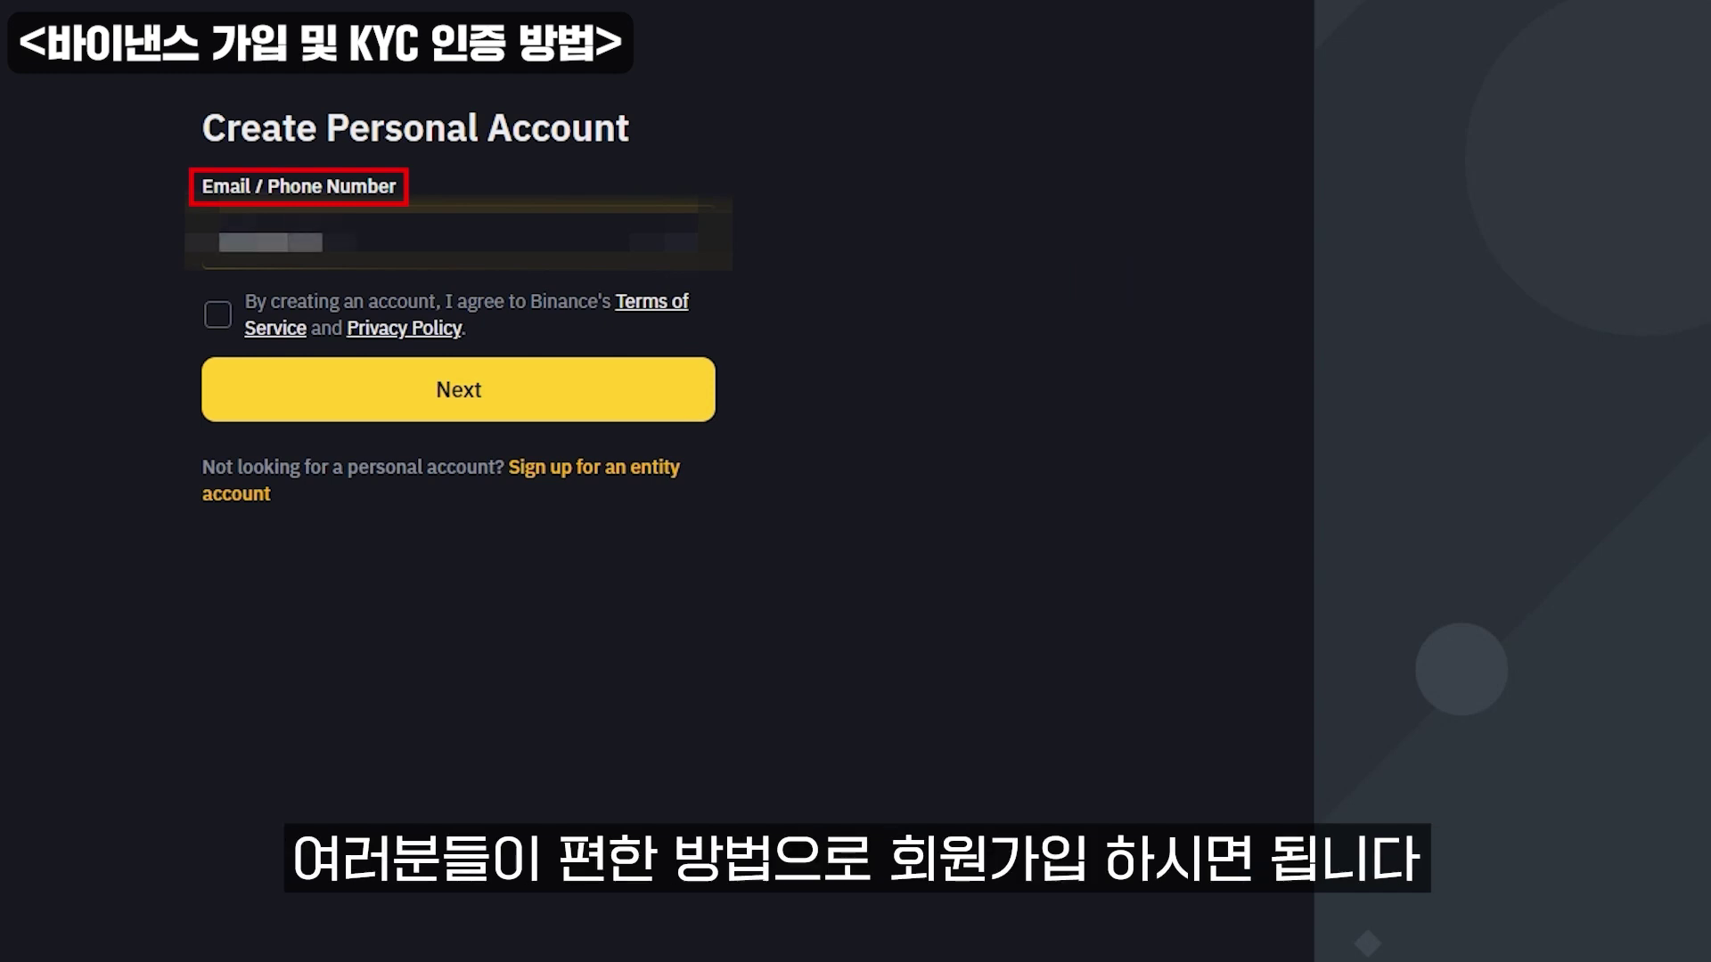
pyautogui.write('@gmail.com')
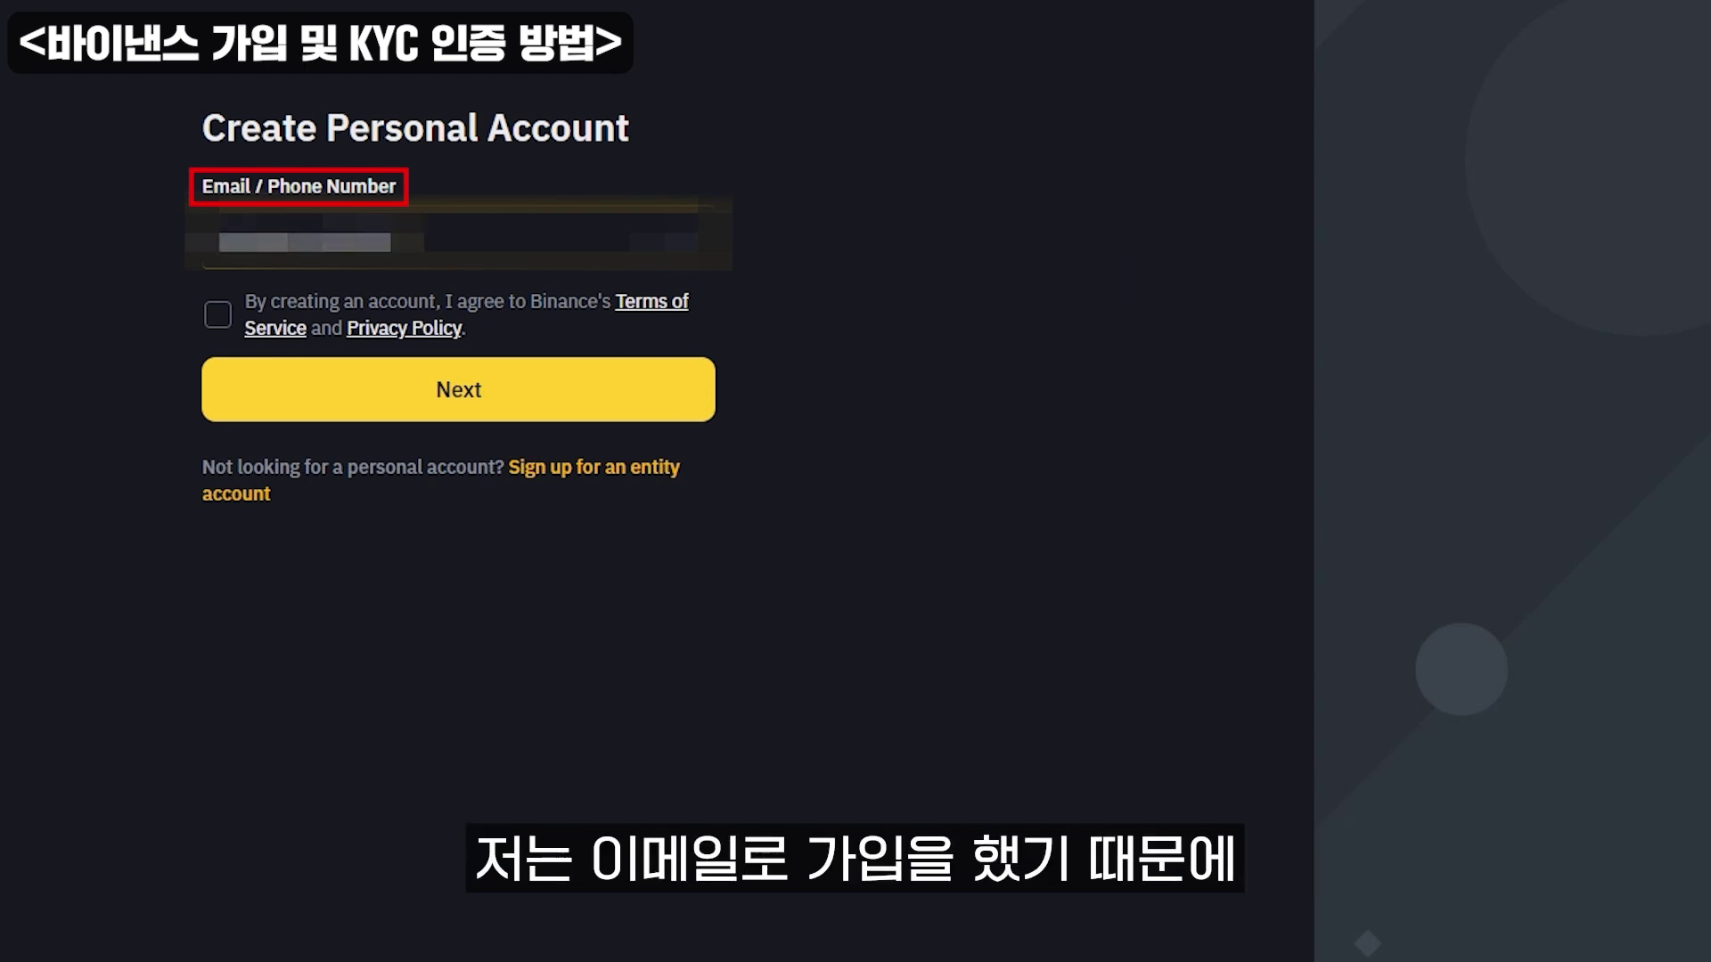
pyautogui.write('gmail.com')
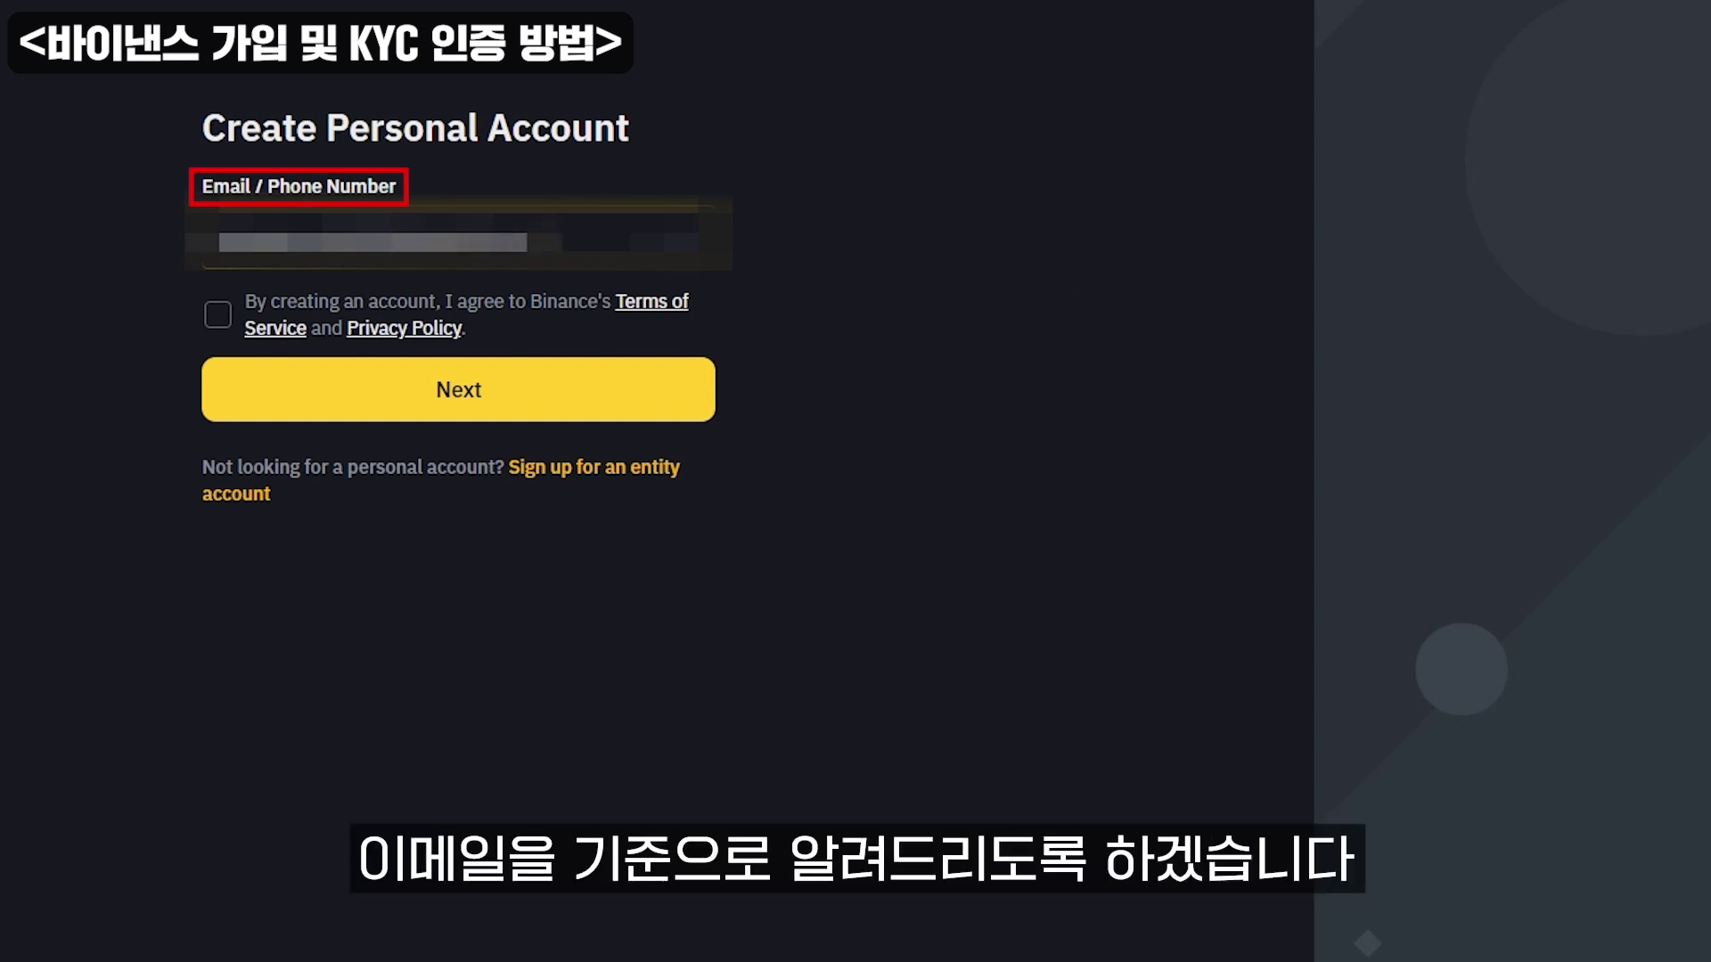
pyautogui.click(218, 315)
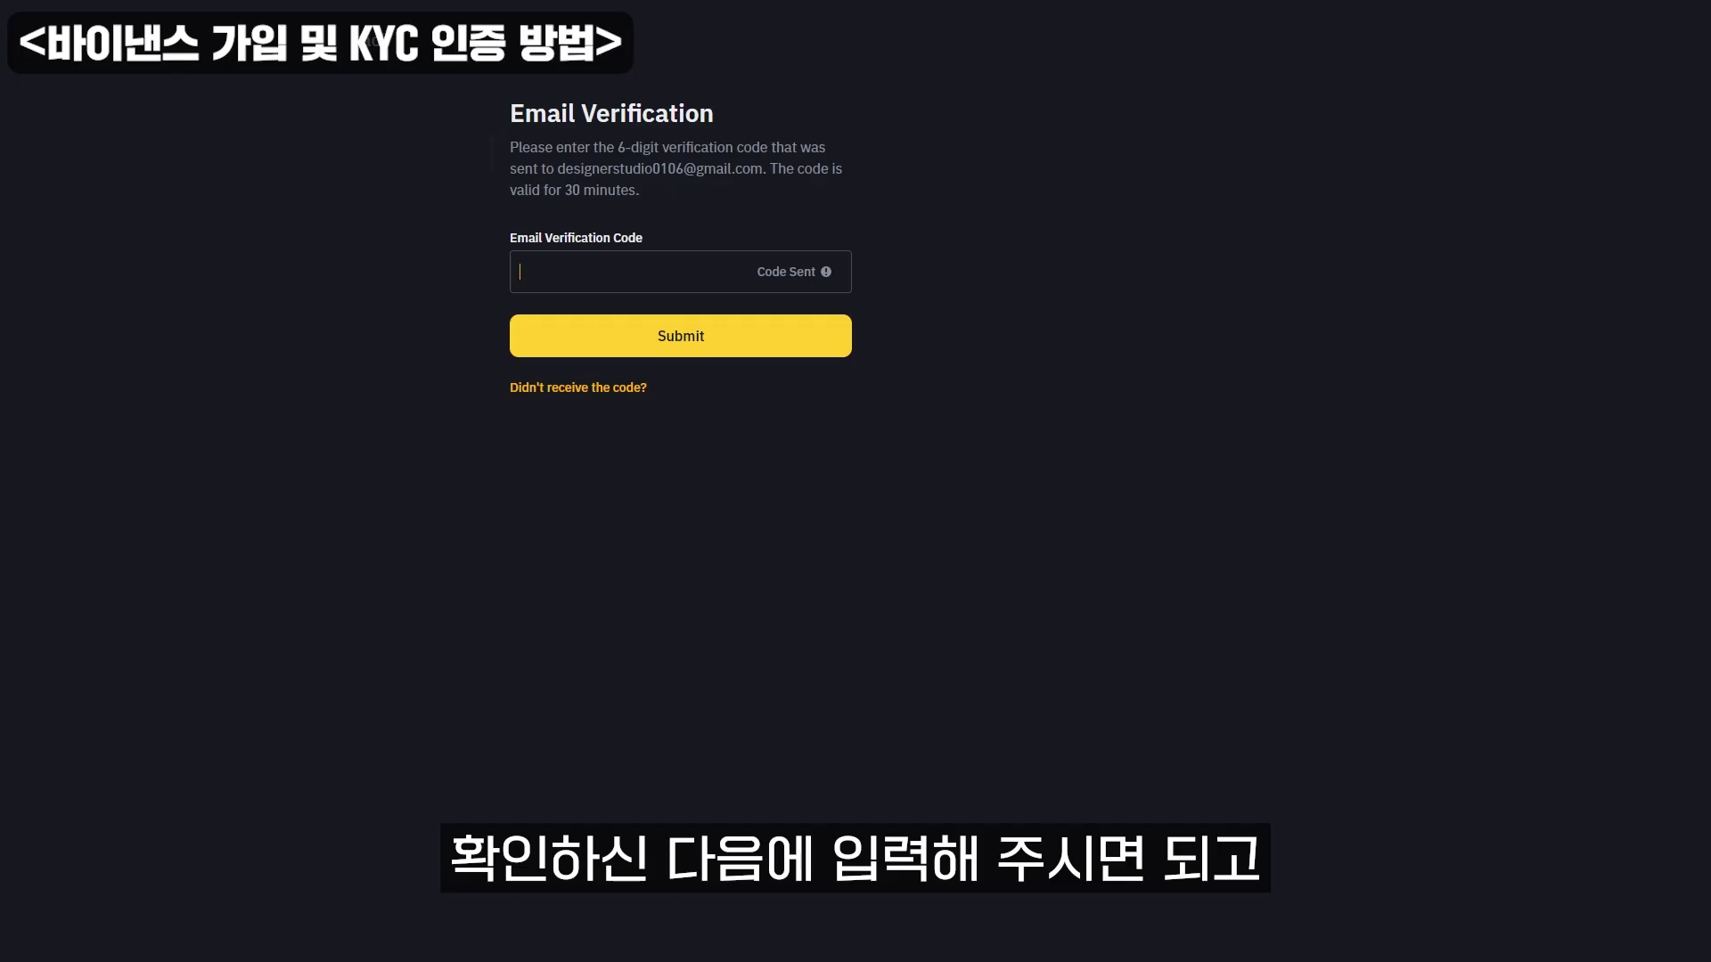
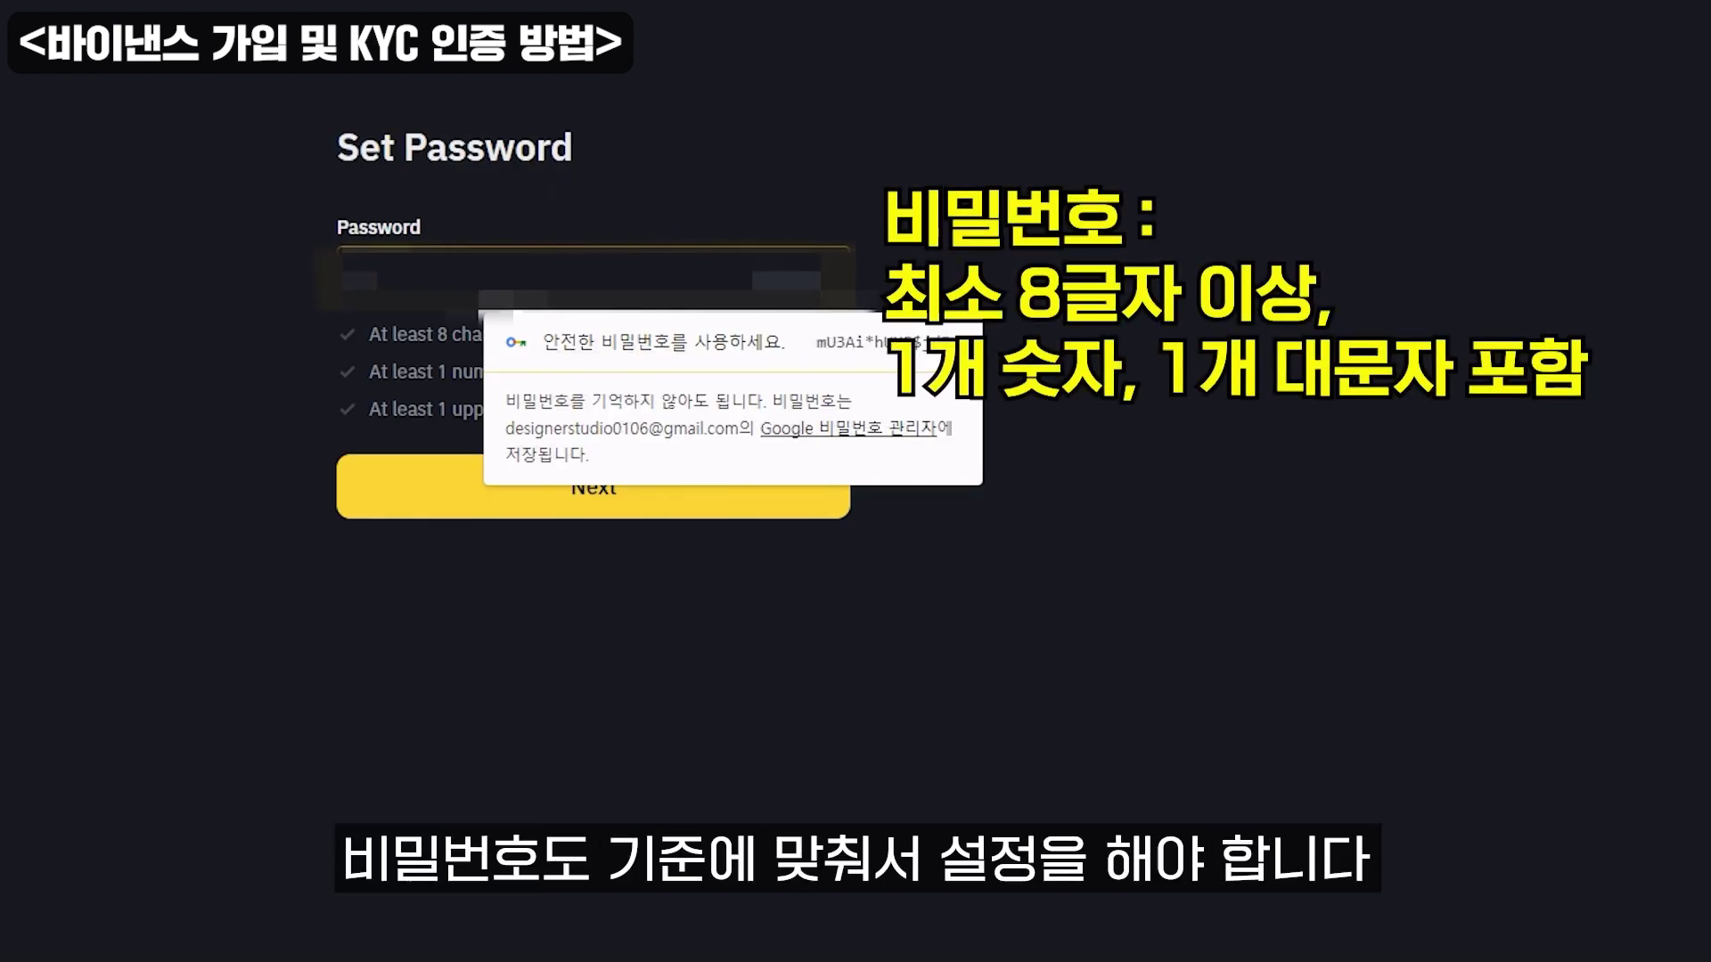
# - Enter the emailed activation code and set an account password meeting the listed requirements
pyautogui.press('Escape')
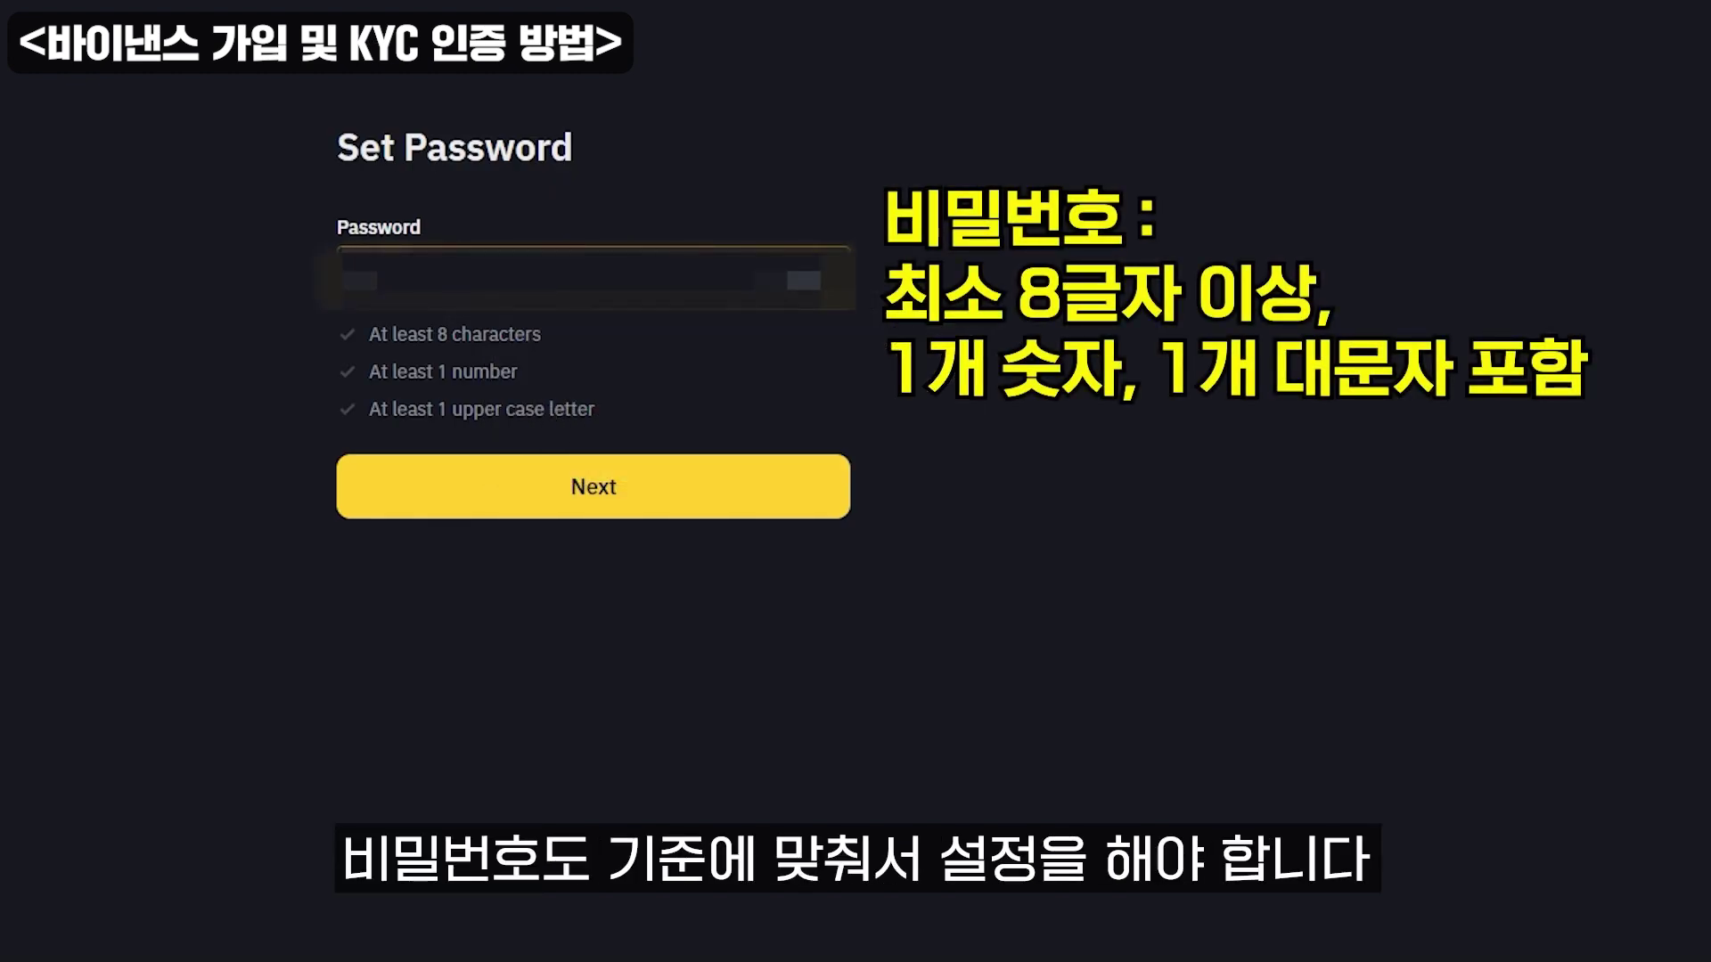
pyautogui.click(782, 281)
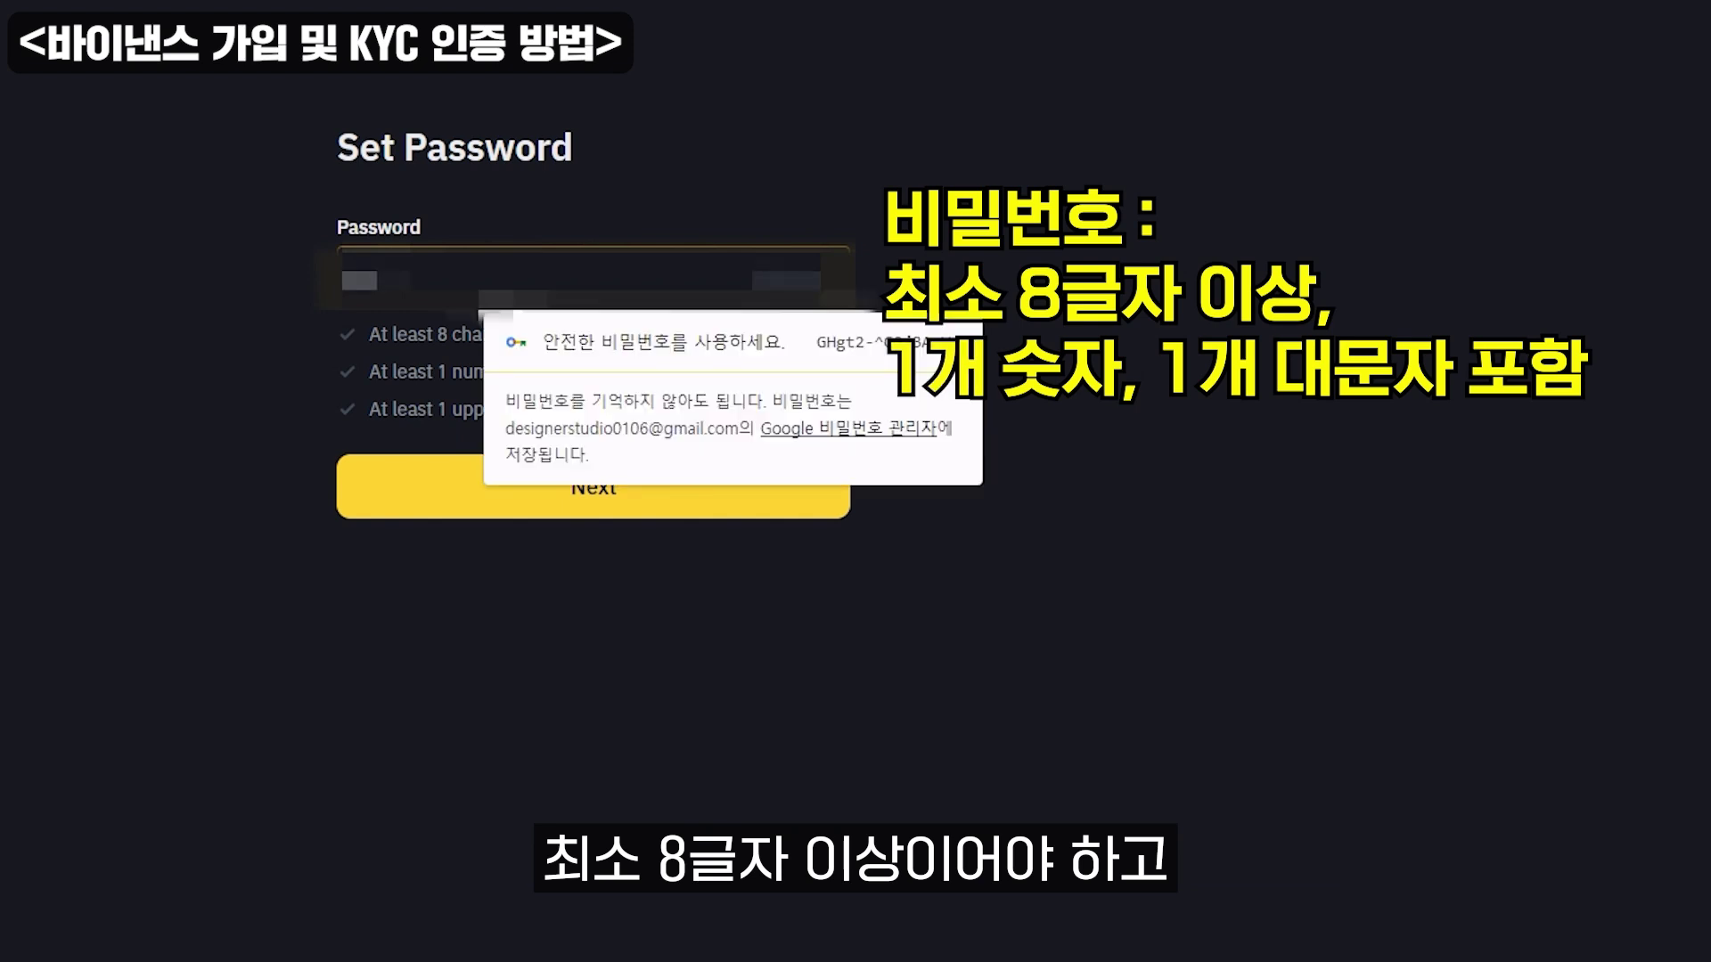
pyautogui.write('********')
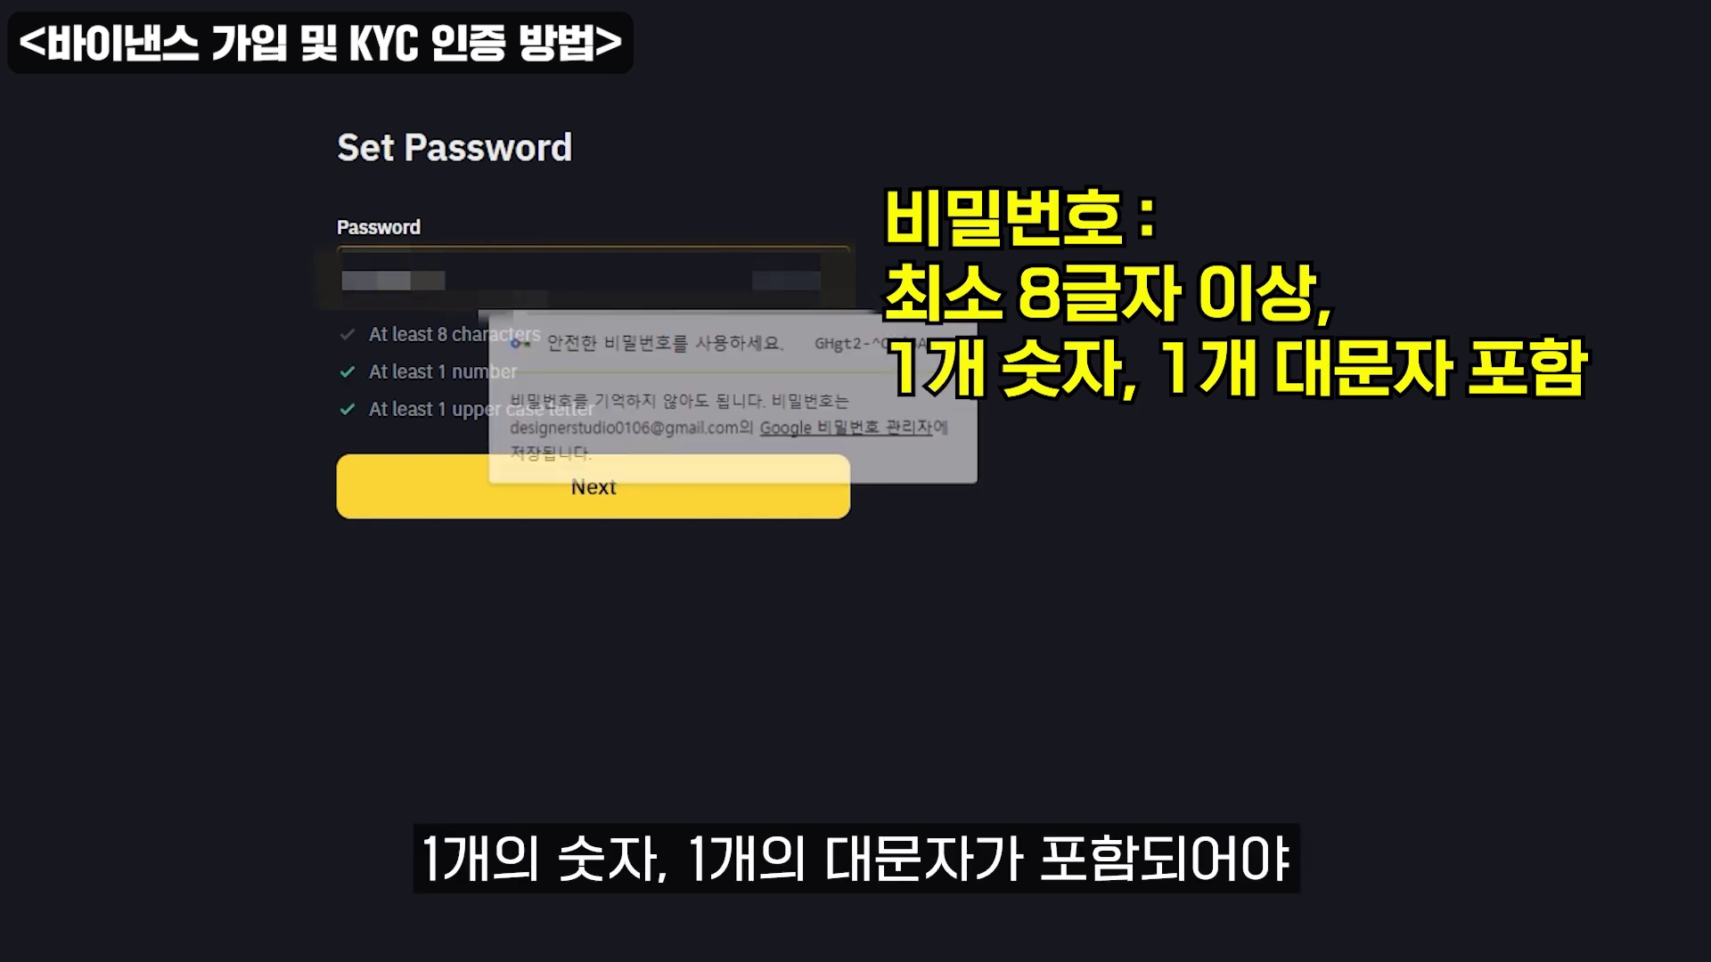
pyautogui.write('****')
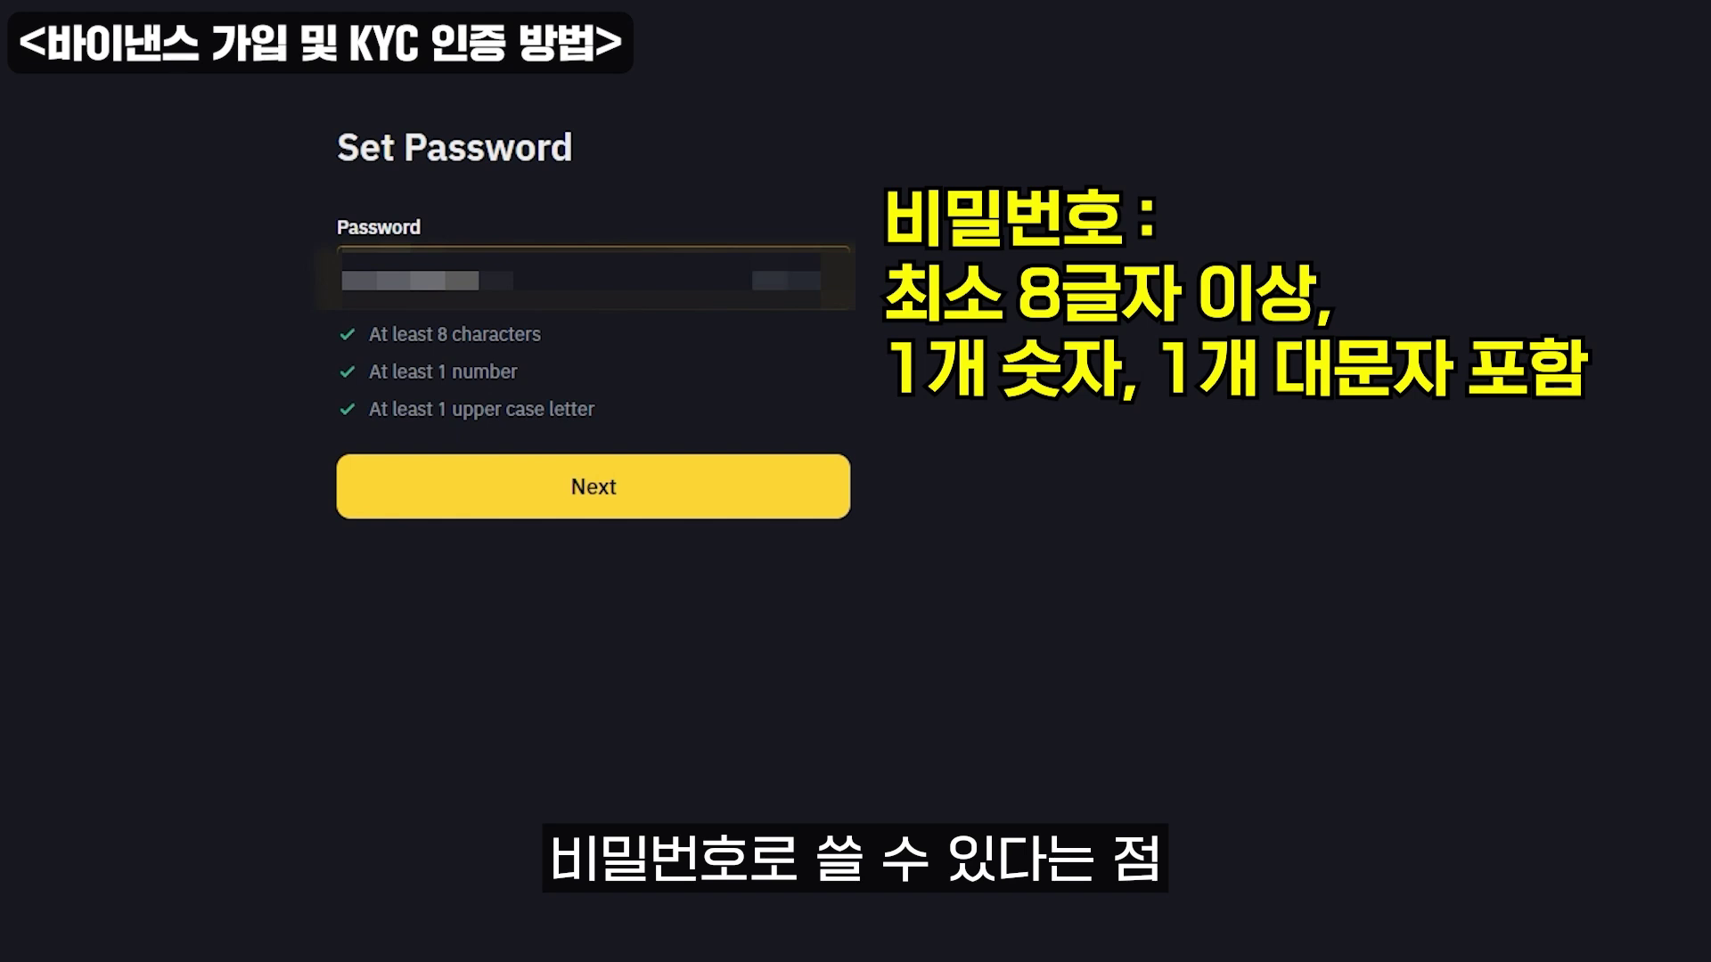
pyautogui.click(593, 486)
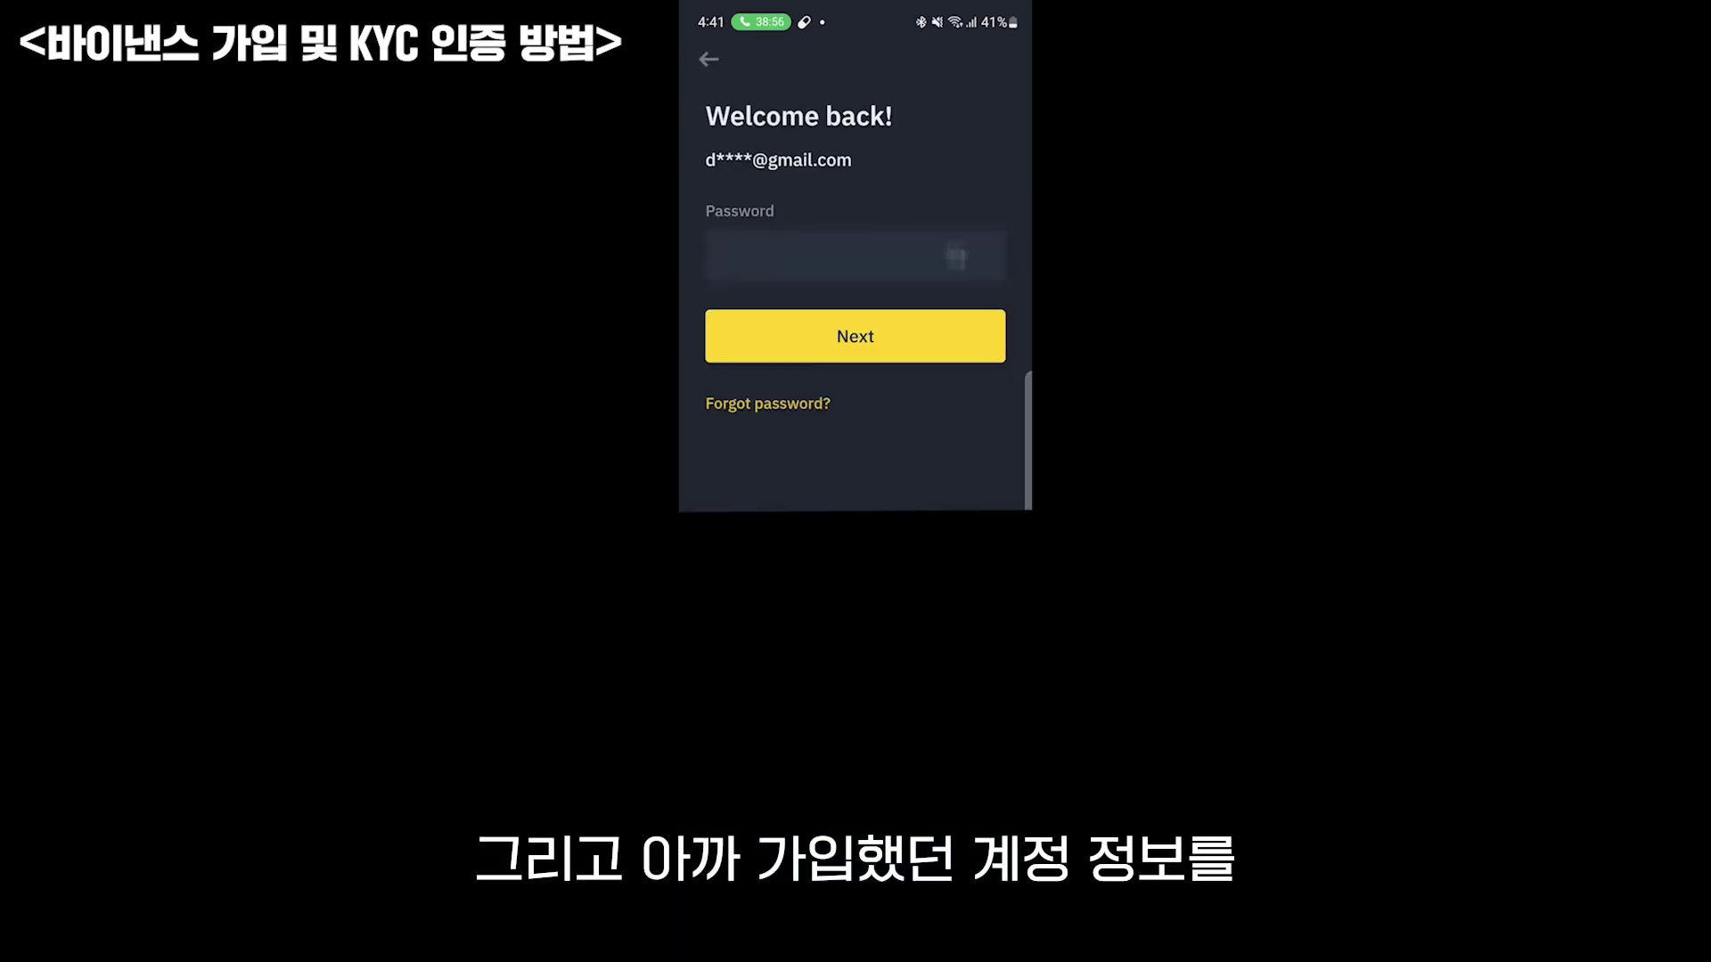
# - Sign in with the new account password and enter the emailed verification code
pyautogui.write('••••••••••••')
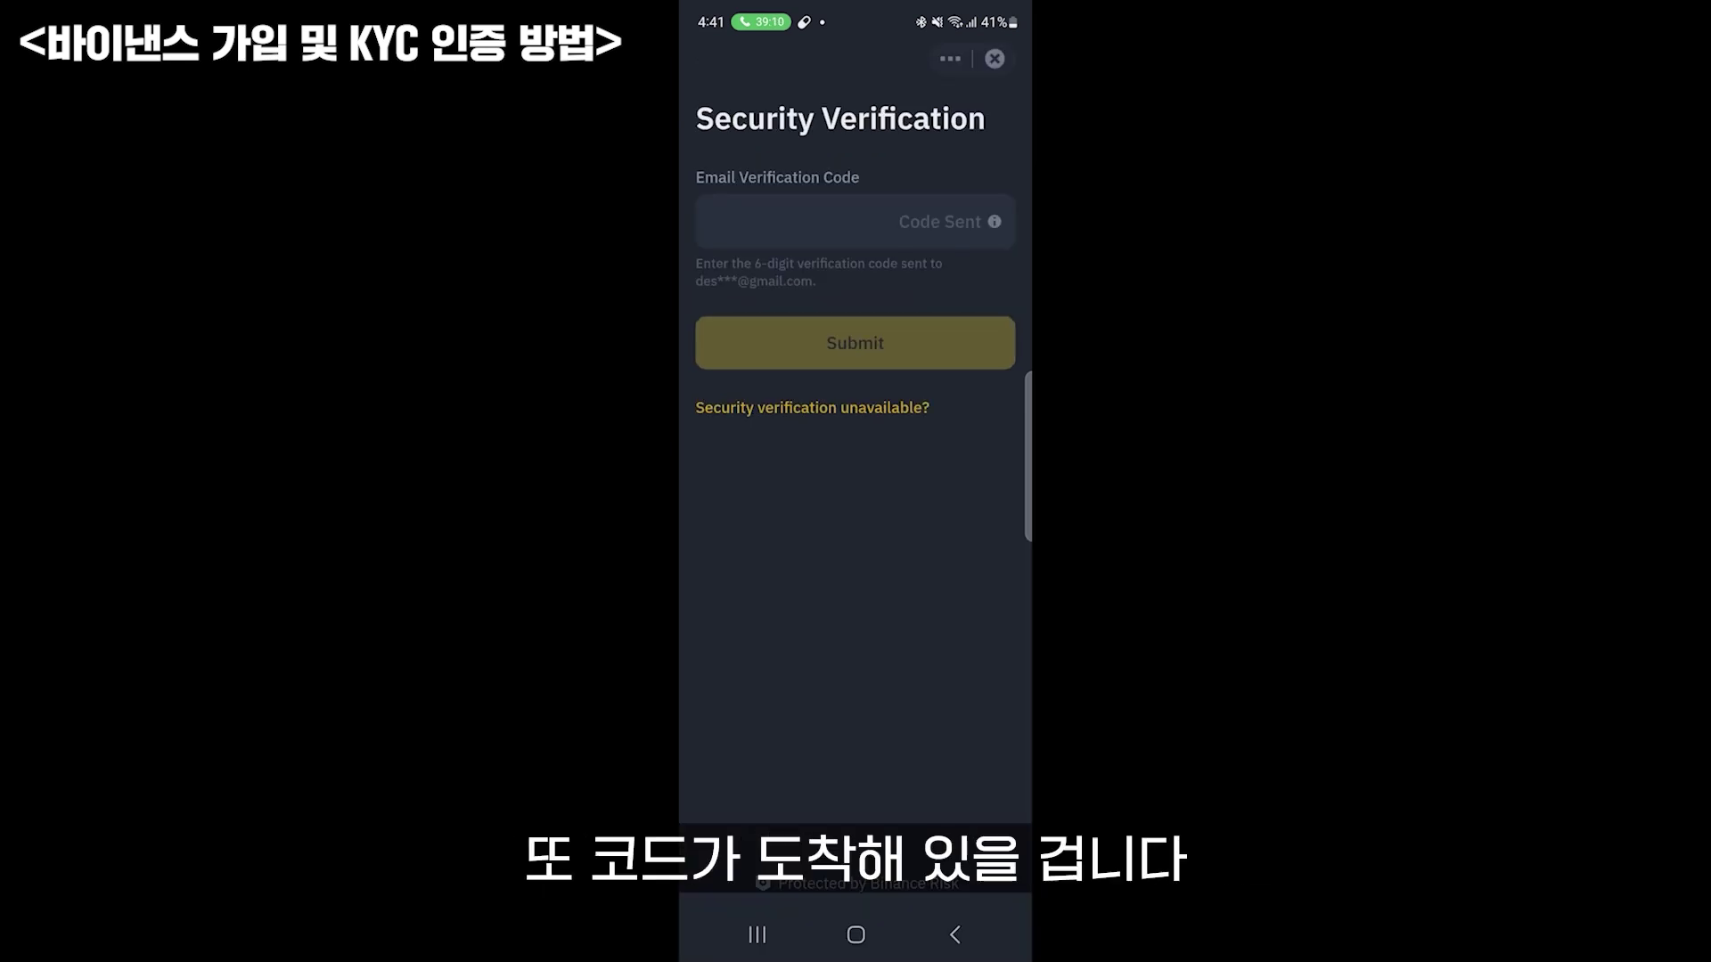
pyautogui.click(803, 221)
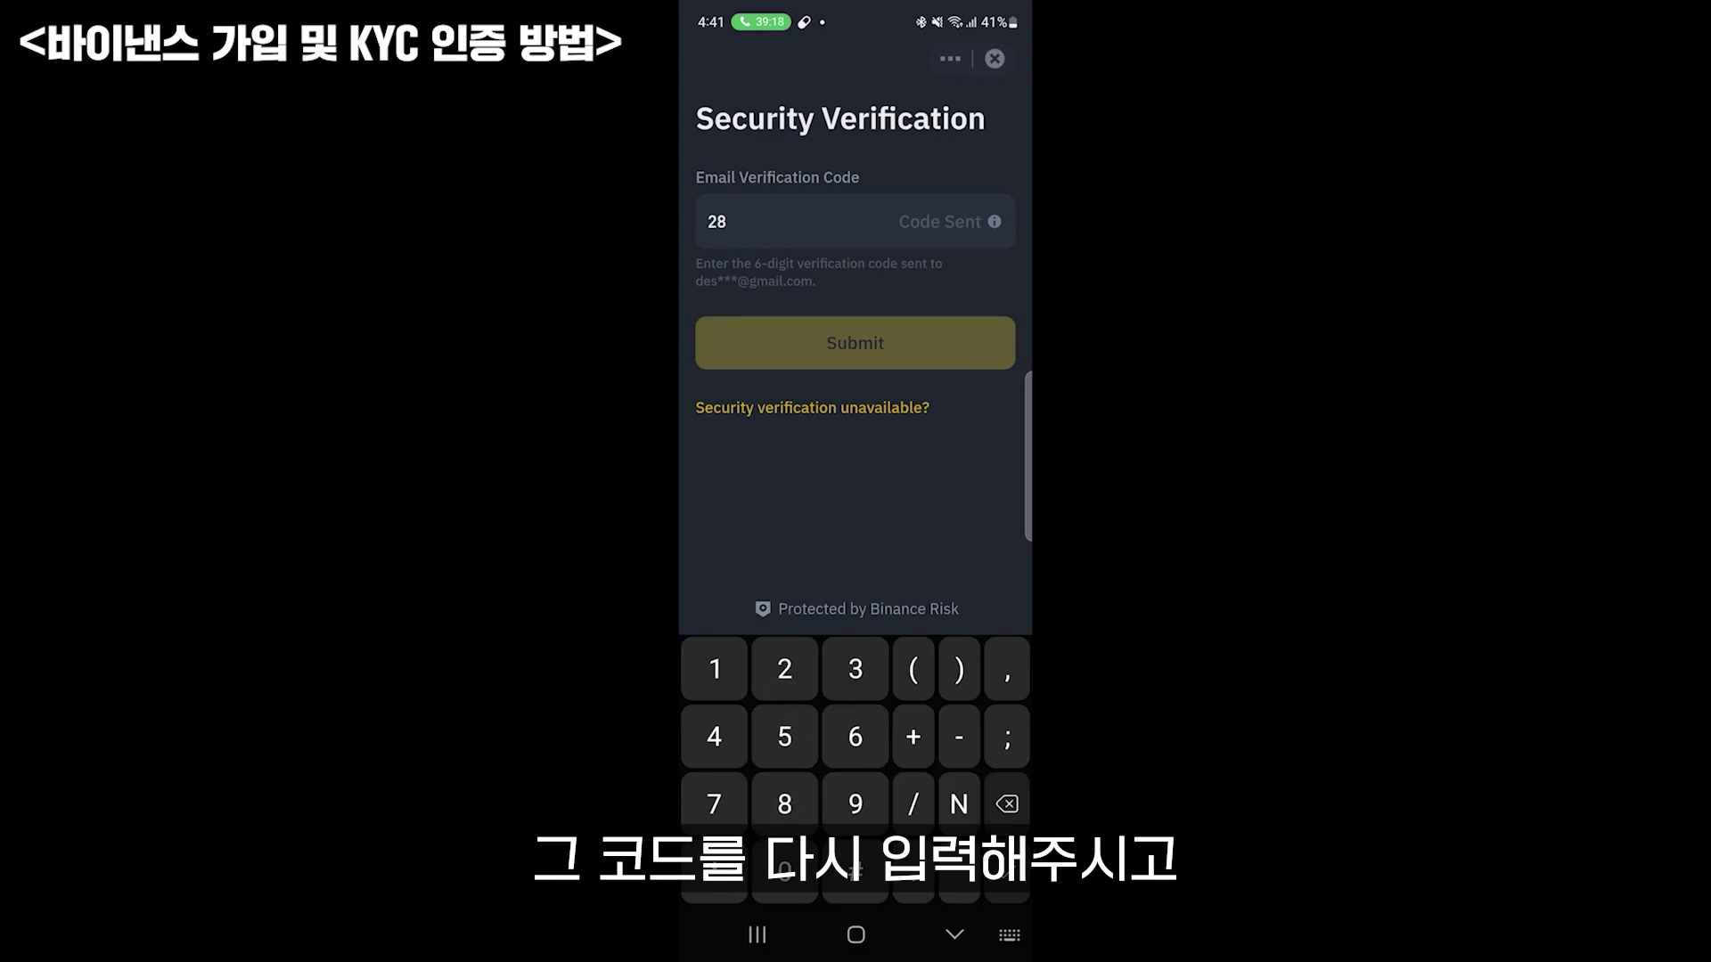
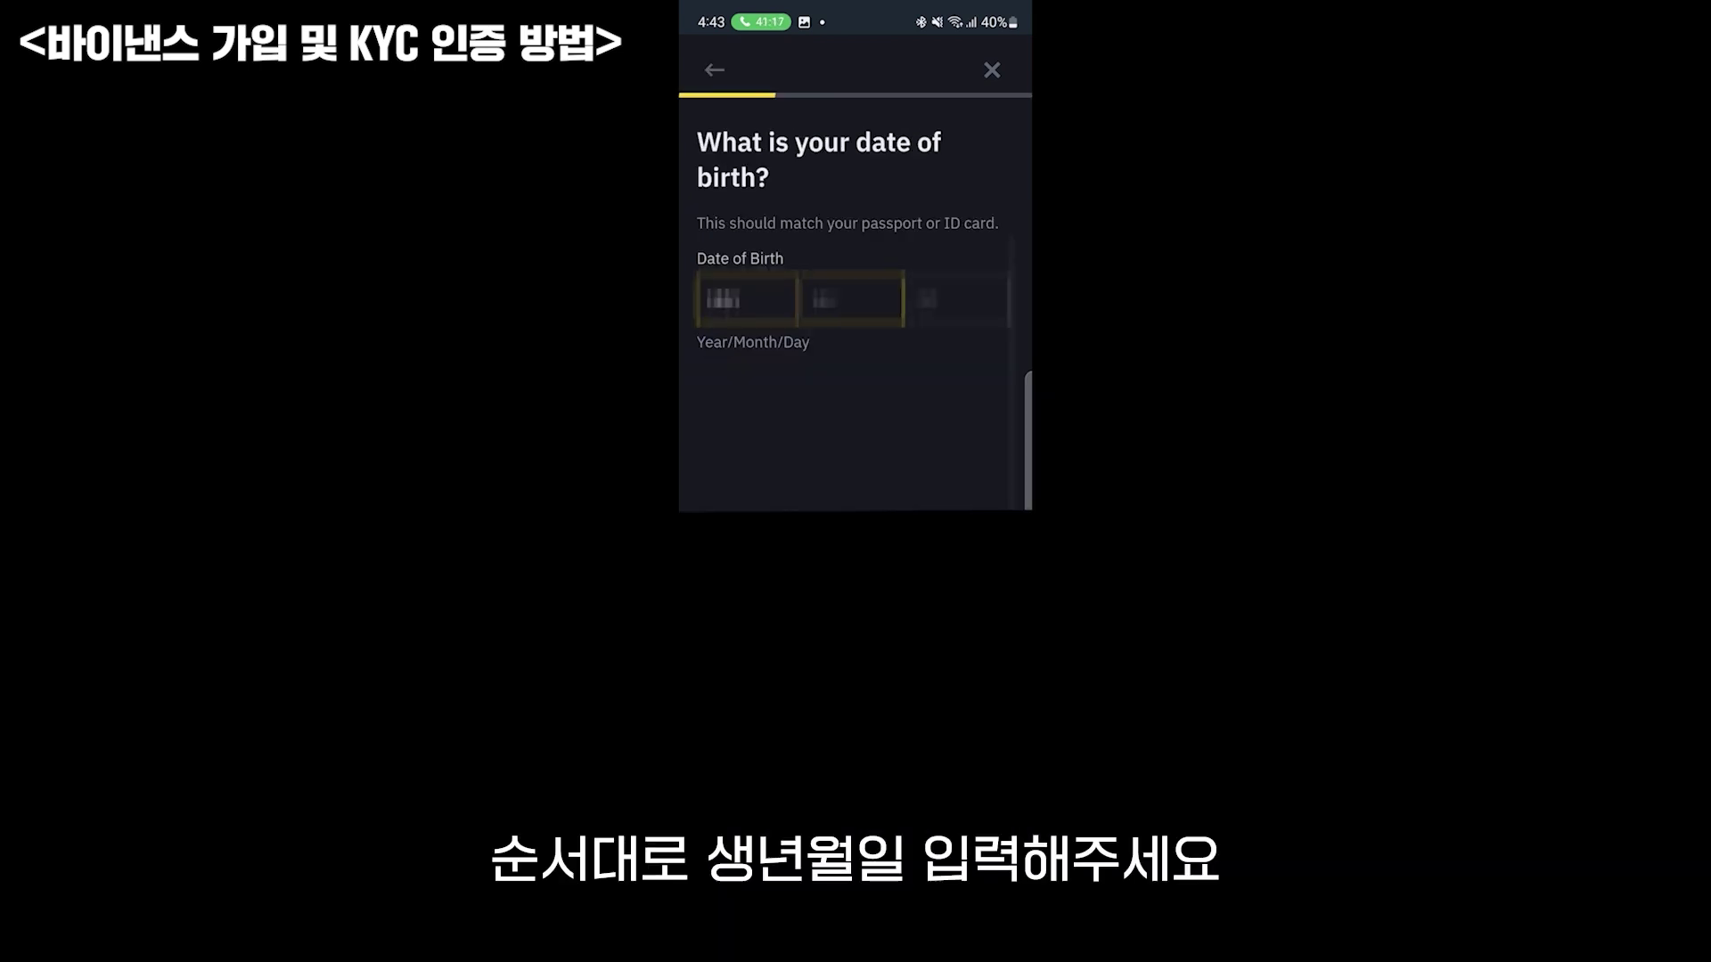
# - Enter the date of birth and the residential street address
pyautogui.write('****')
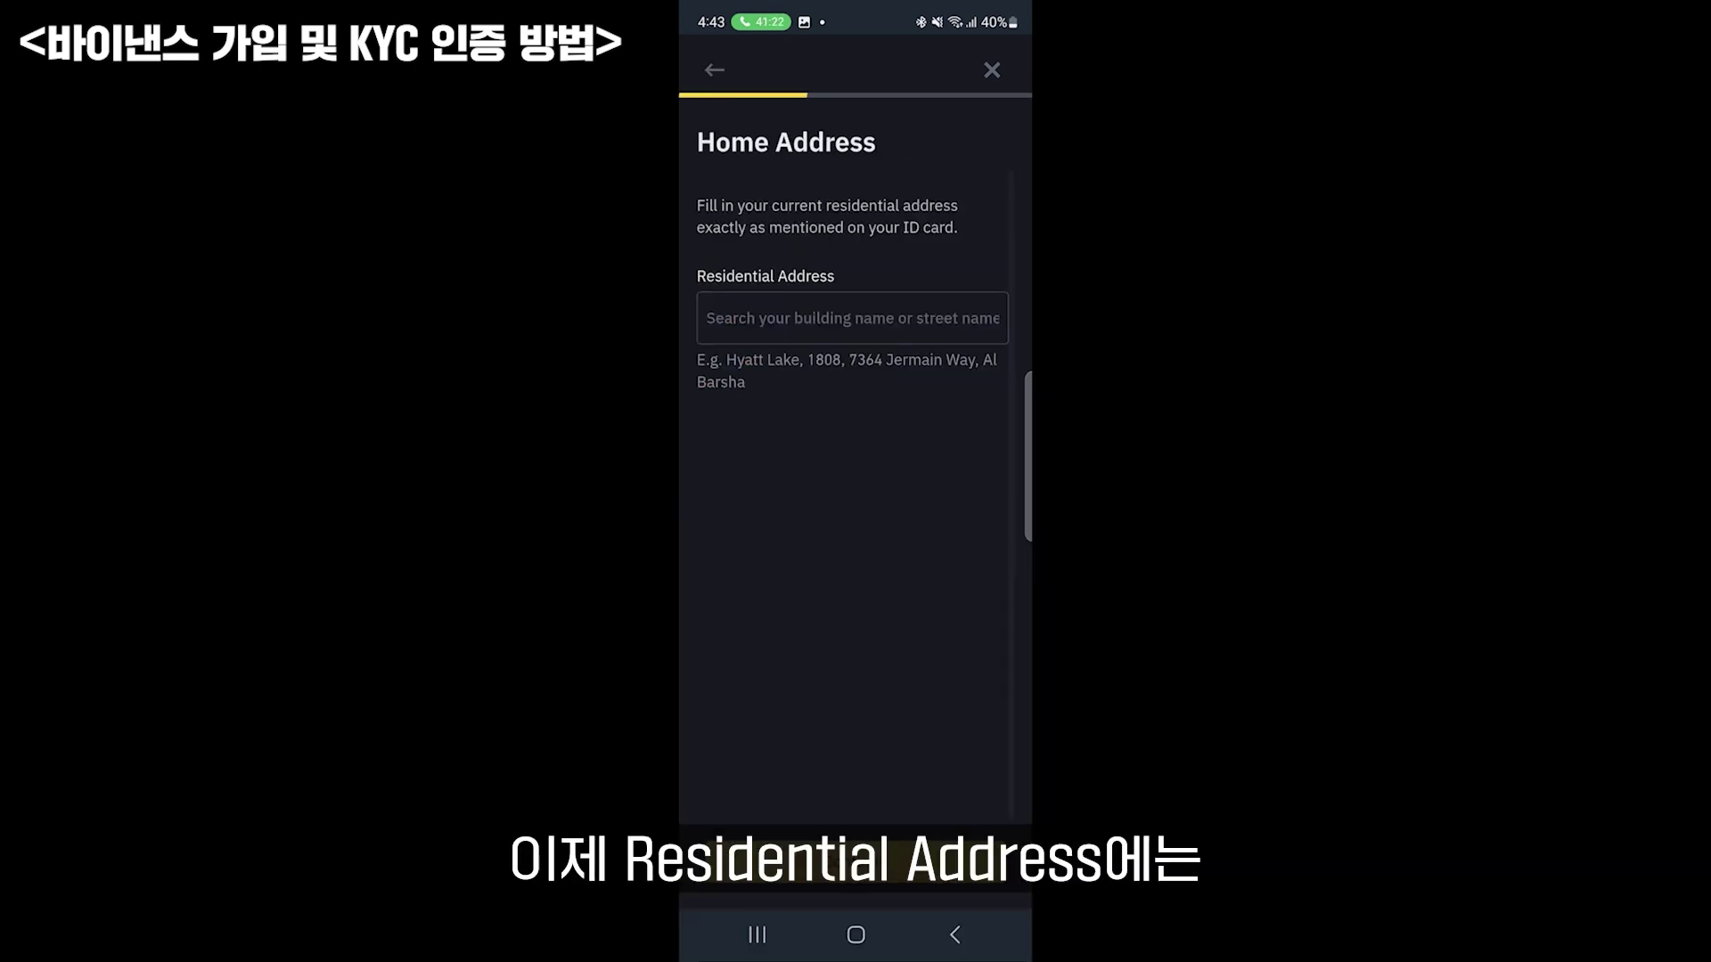
pyautogui.click(848, 321)
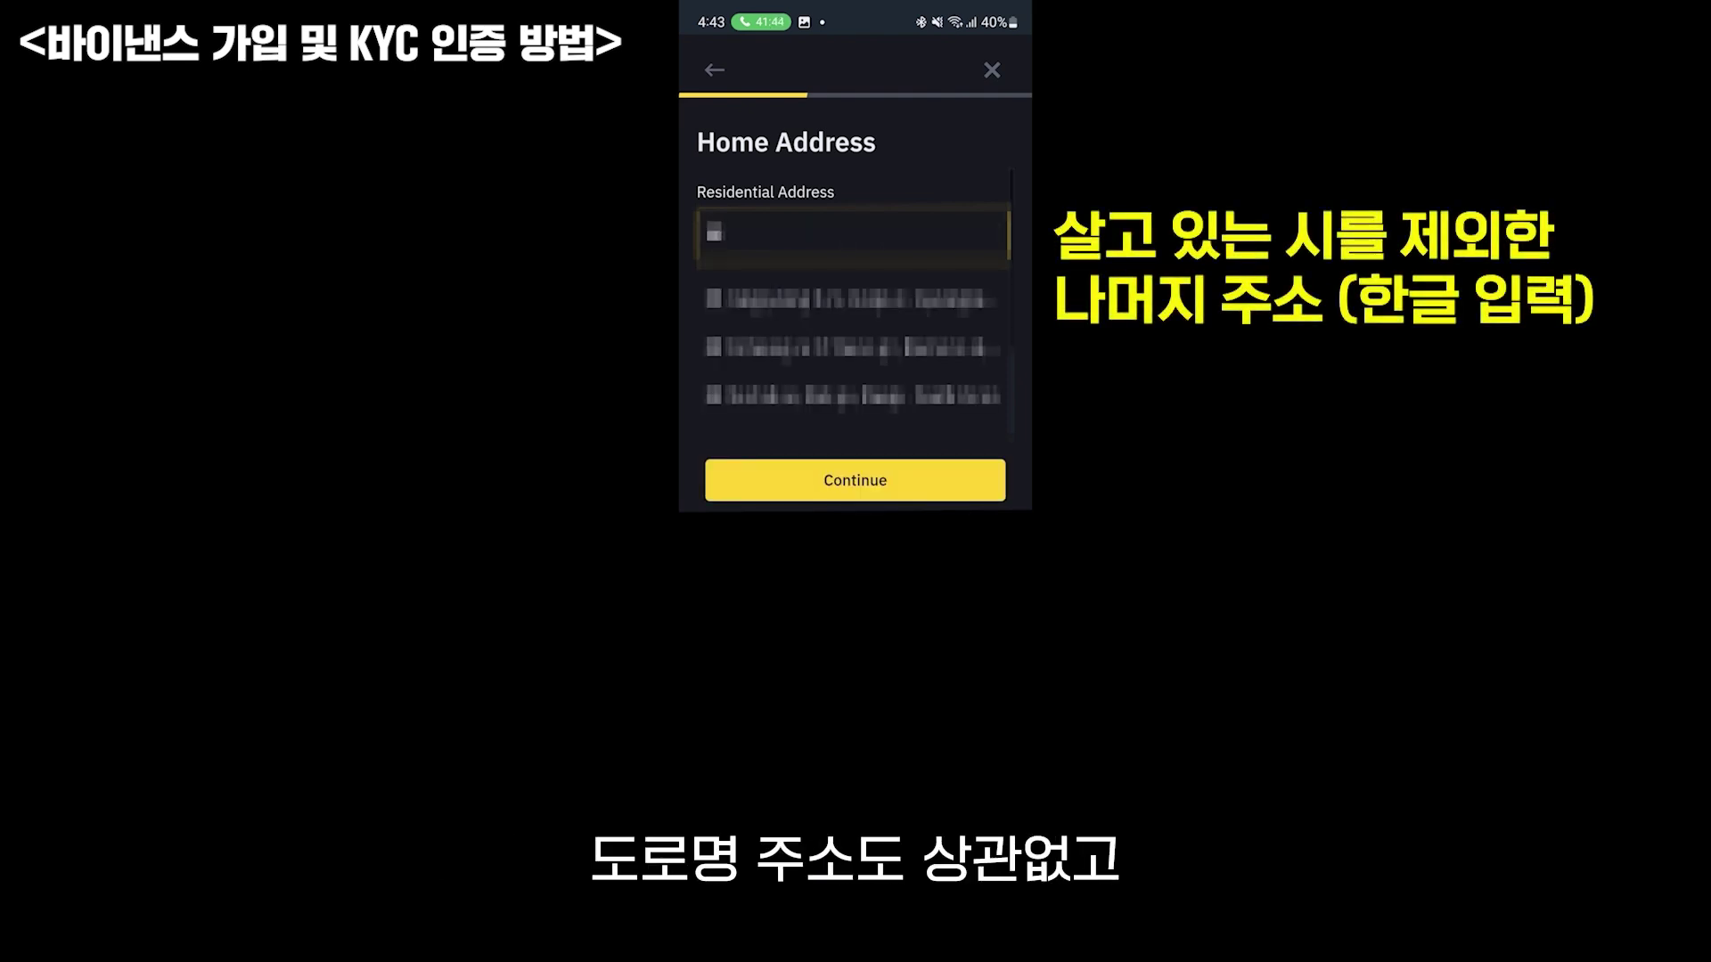
pyautogui.write('......')
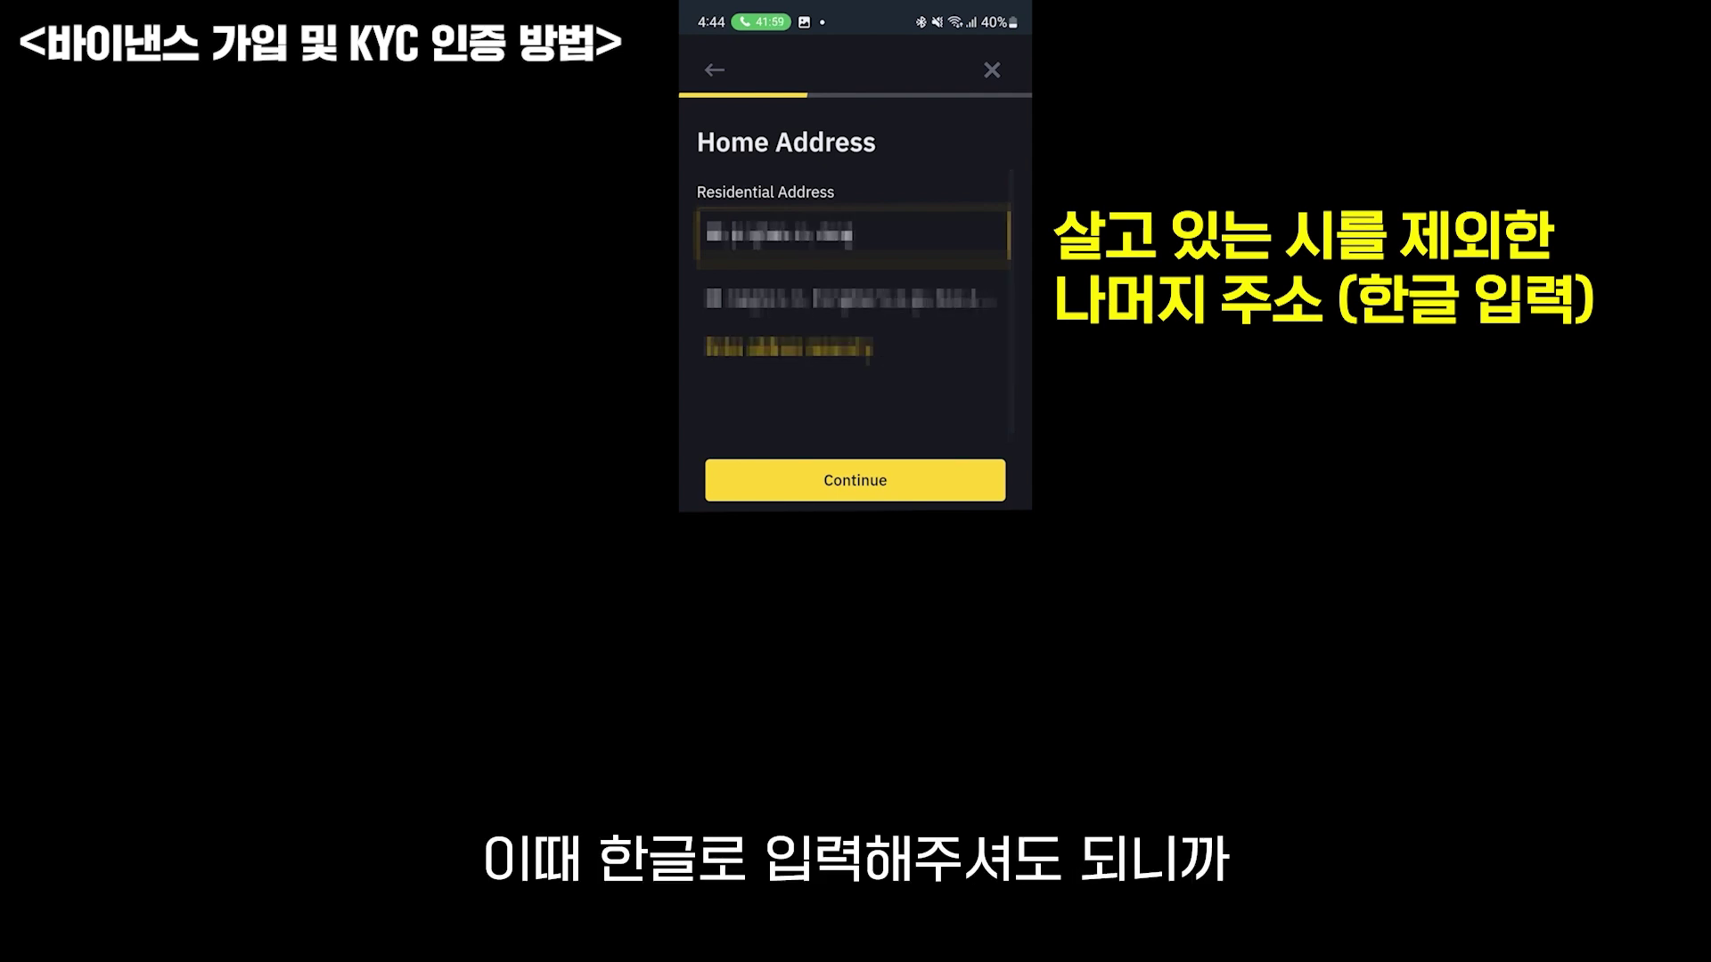
pyautogui.write('...')
pyautogui.press('Return')
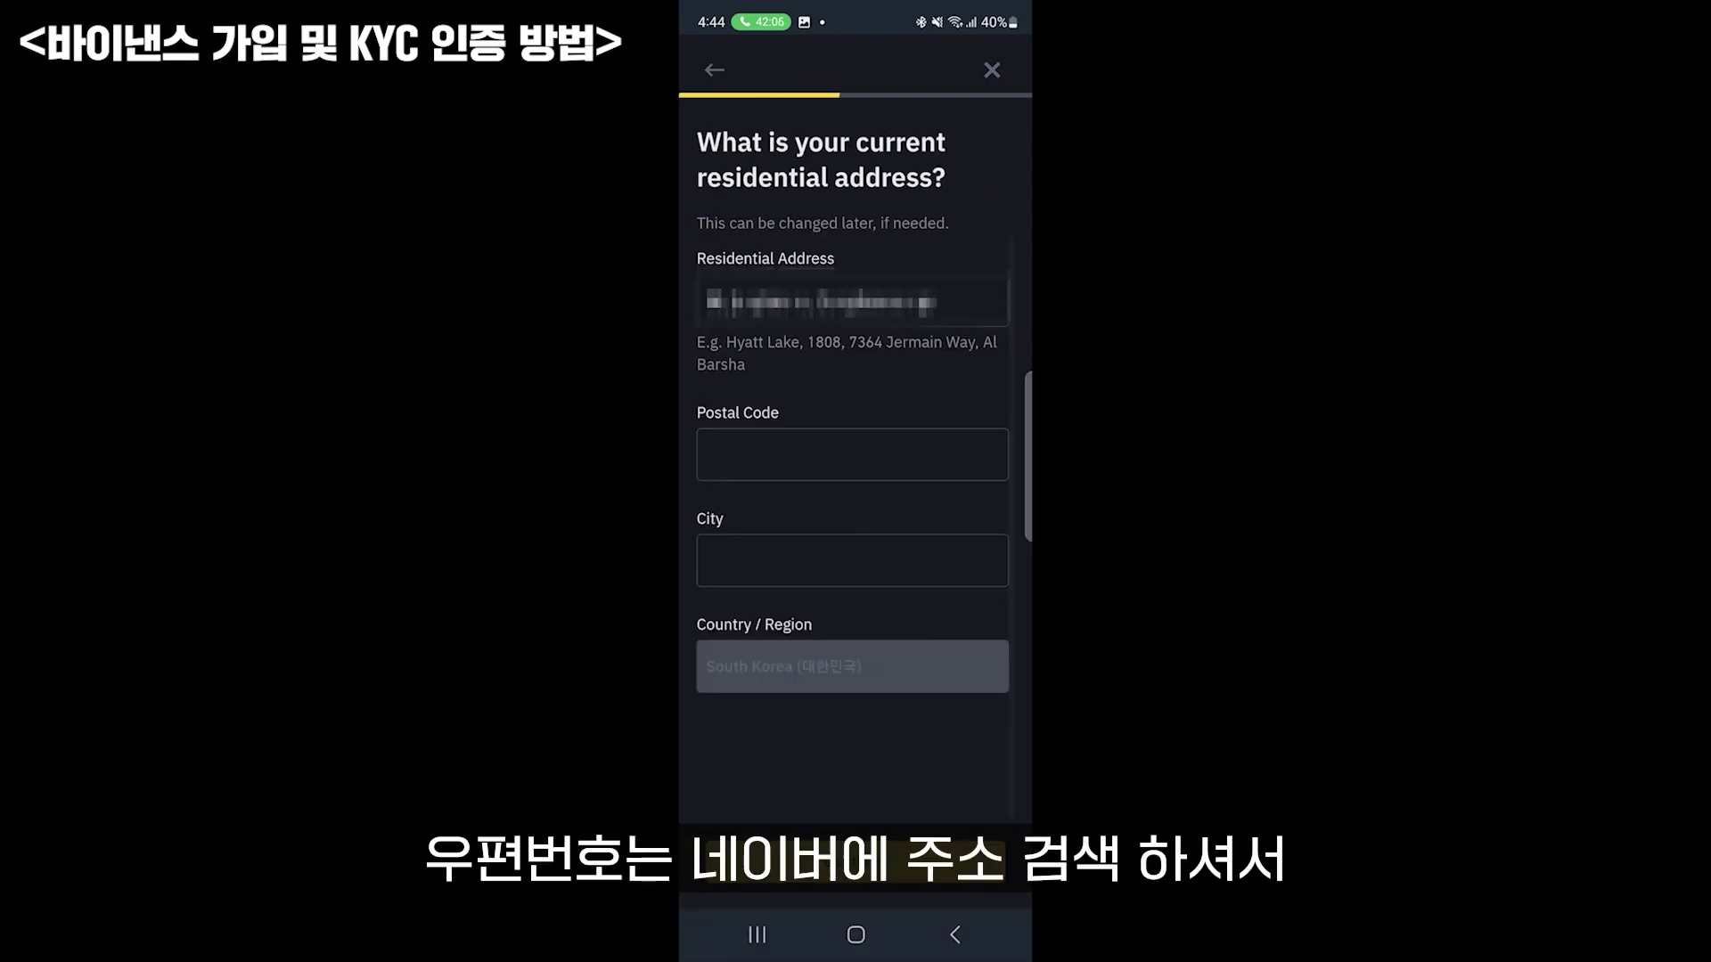
# - Fill in the postal code and set the city to Seoul
pyautogui.click(852, 454)
pyautogui.write('...')
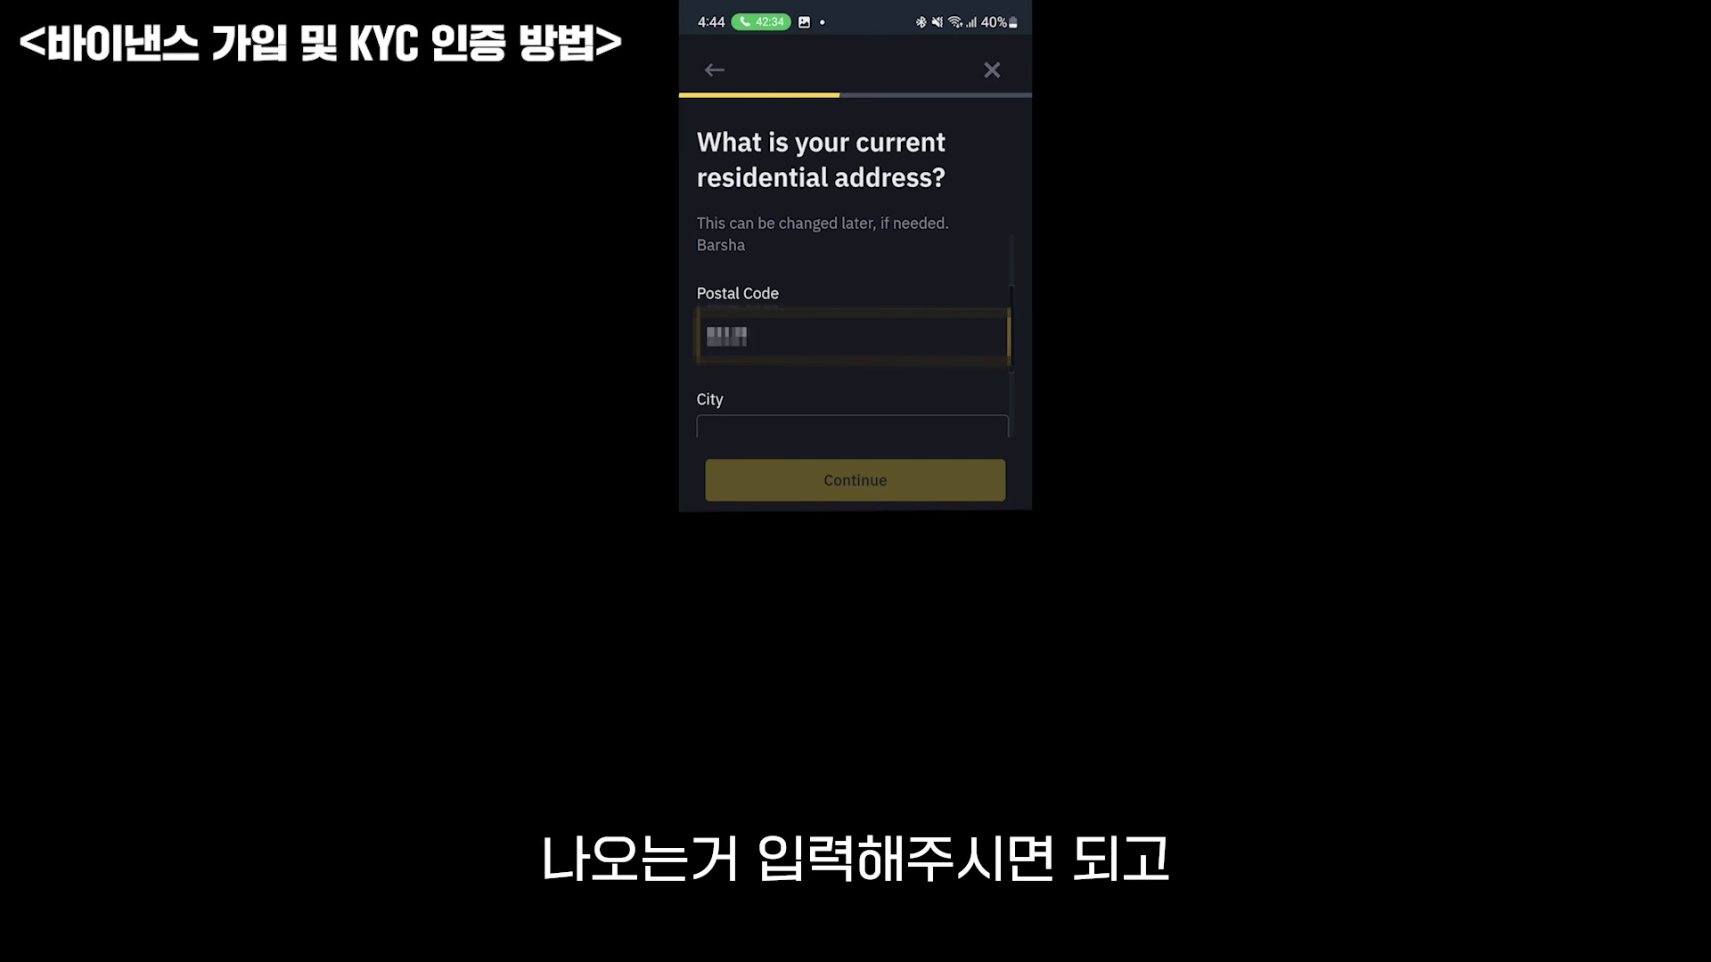
pyautogui.click(852, 426)
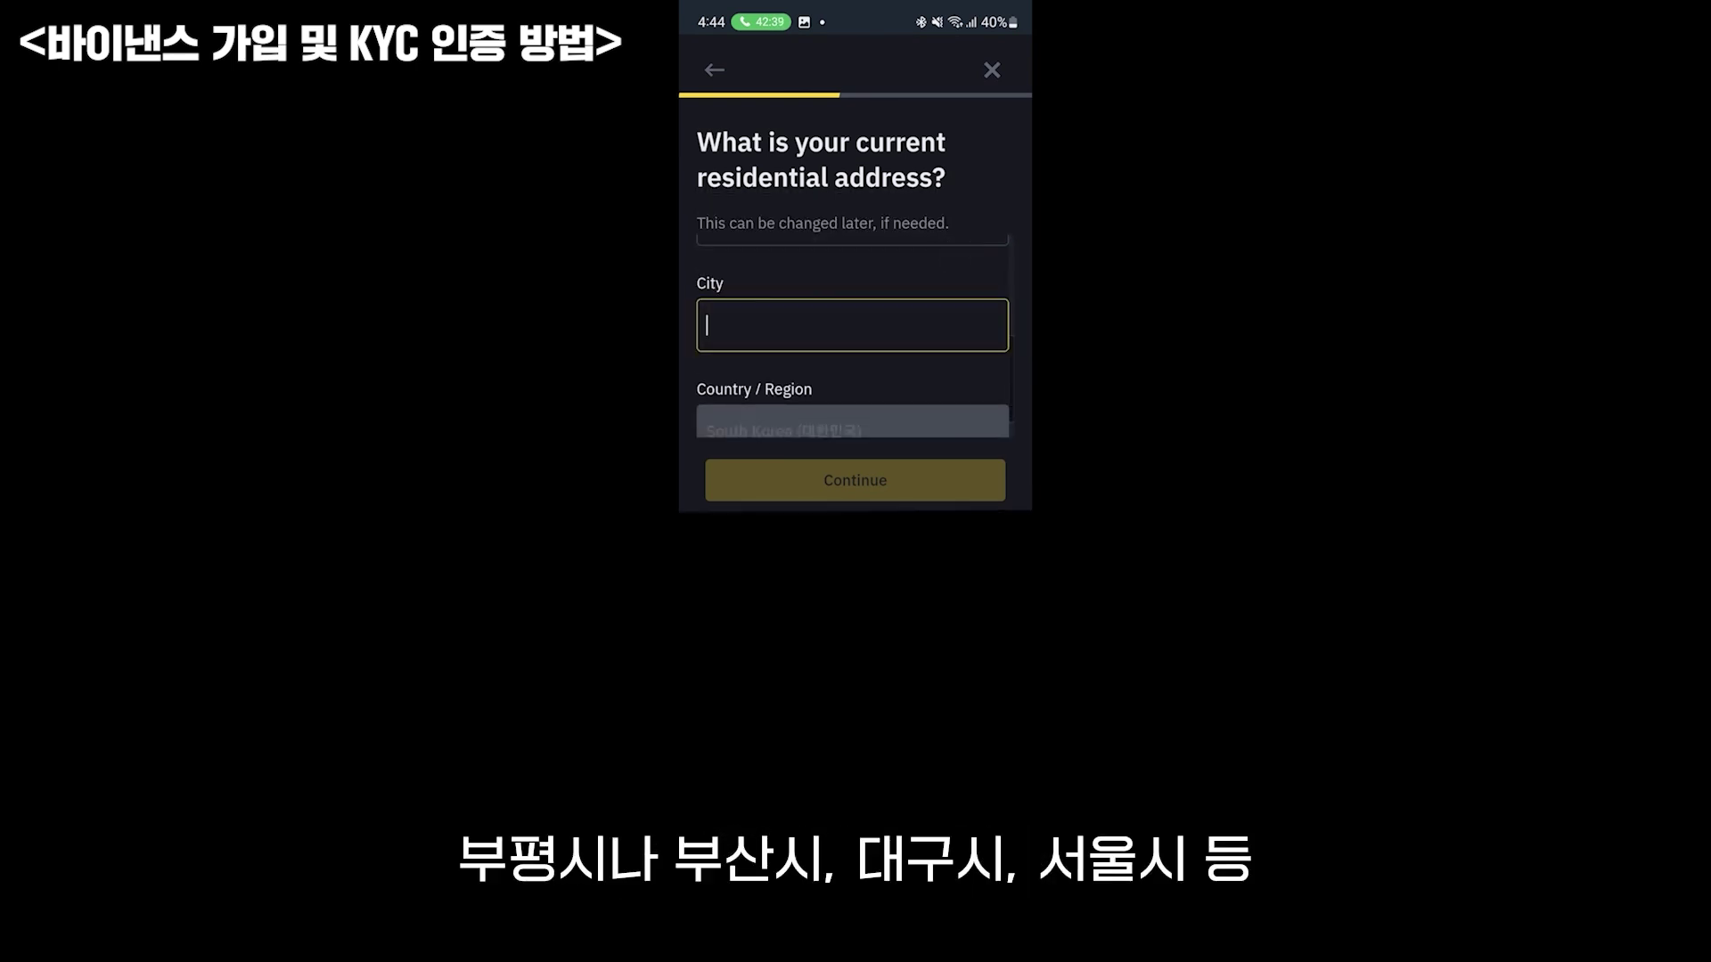
pyautogui.write('부')
pyautogui.press('BackSpace')
pyautogui.press('BackSpace')
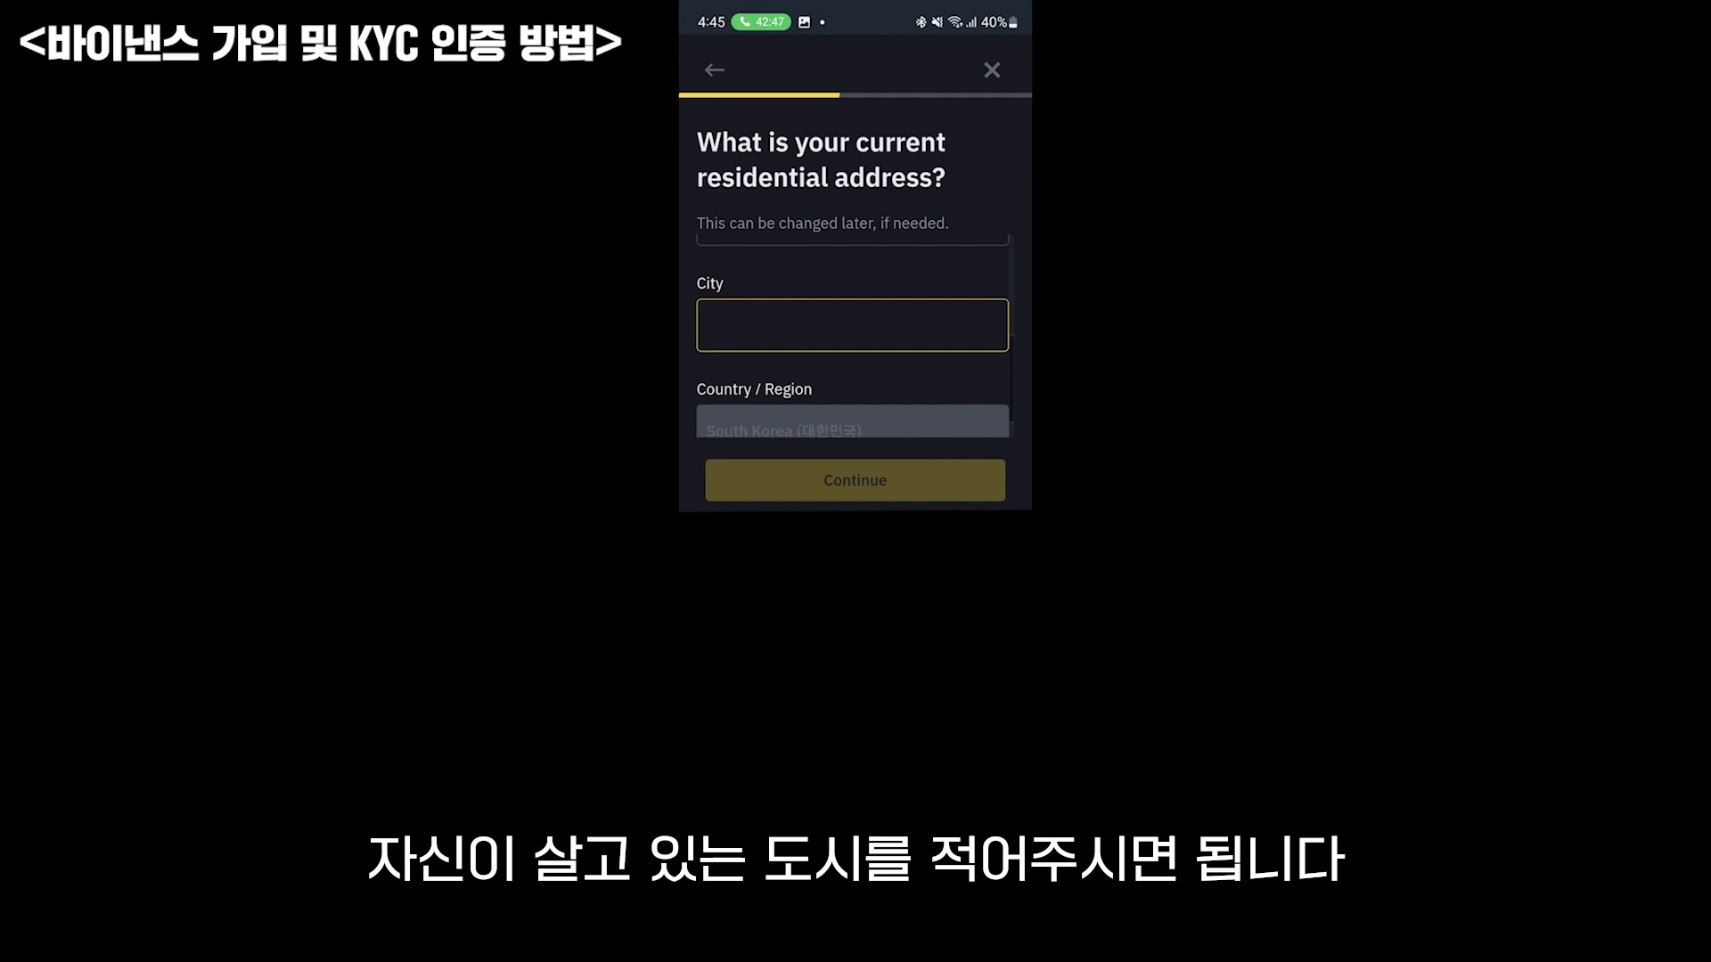
pyautogui.write('seoul')
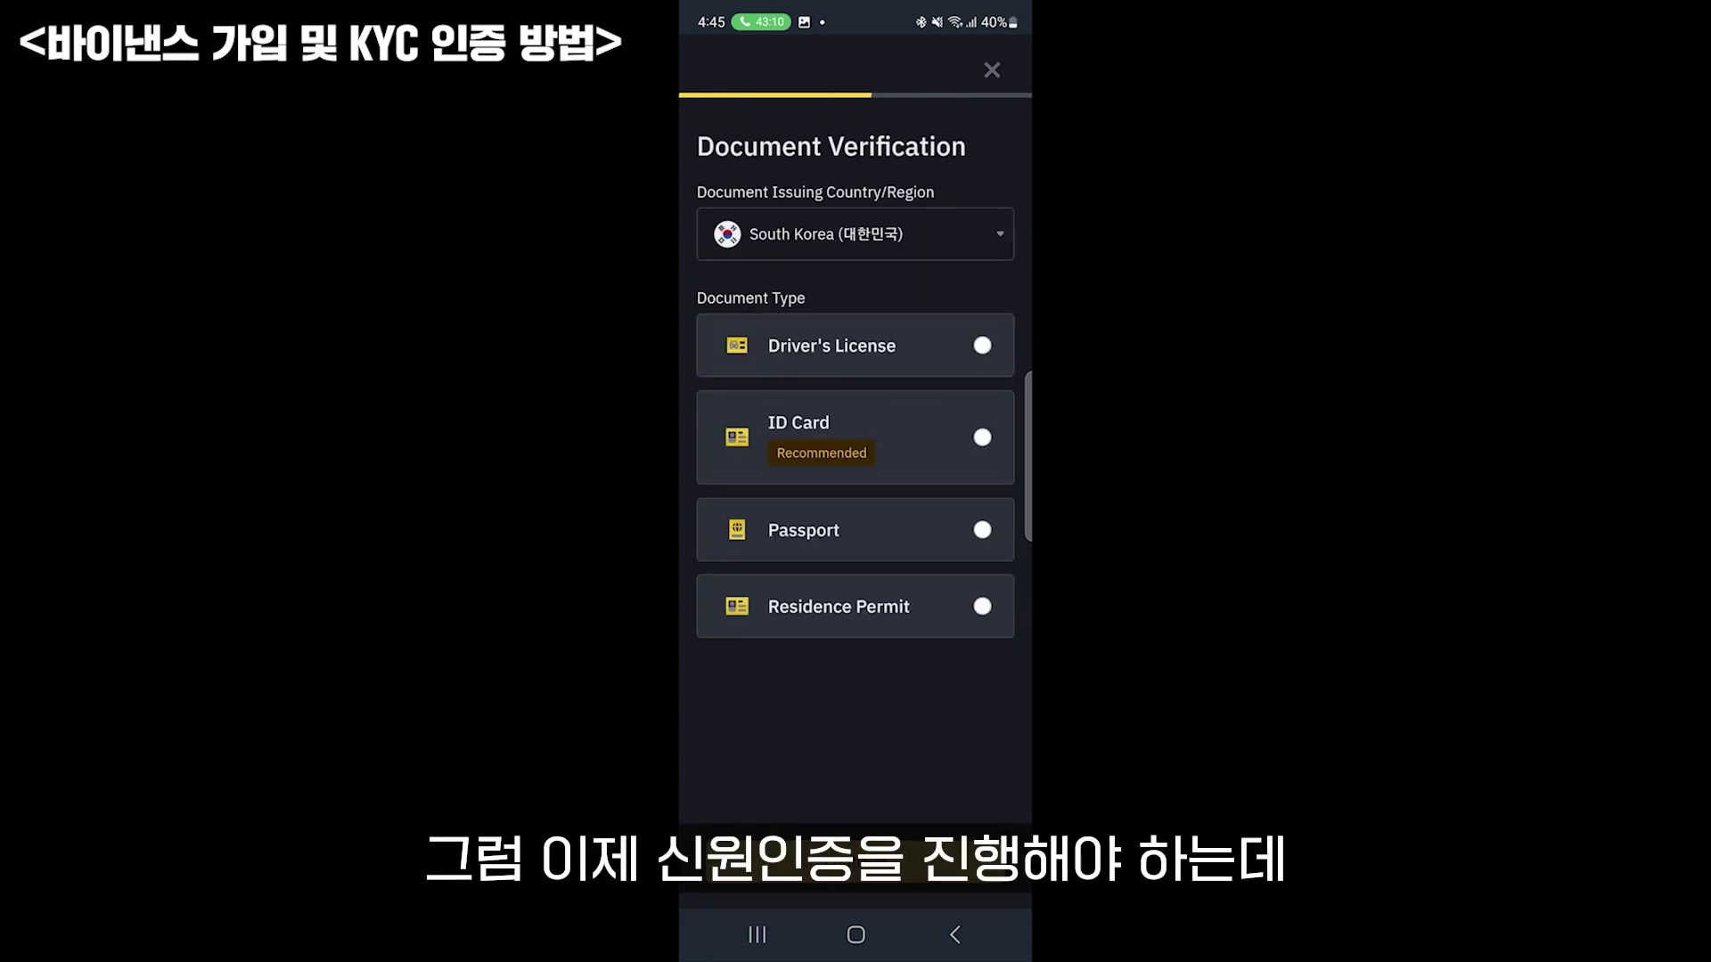
# - Choose ID Card as the verification document and start the face liveness check
pyautogui.click(815, 424)
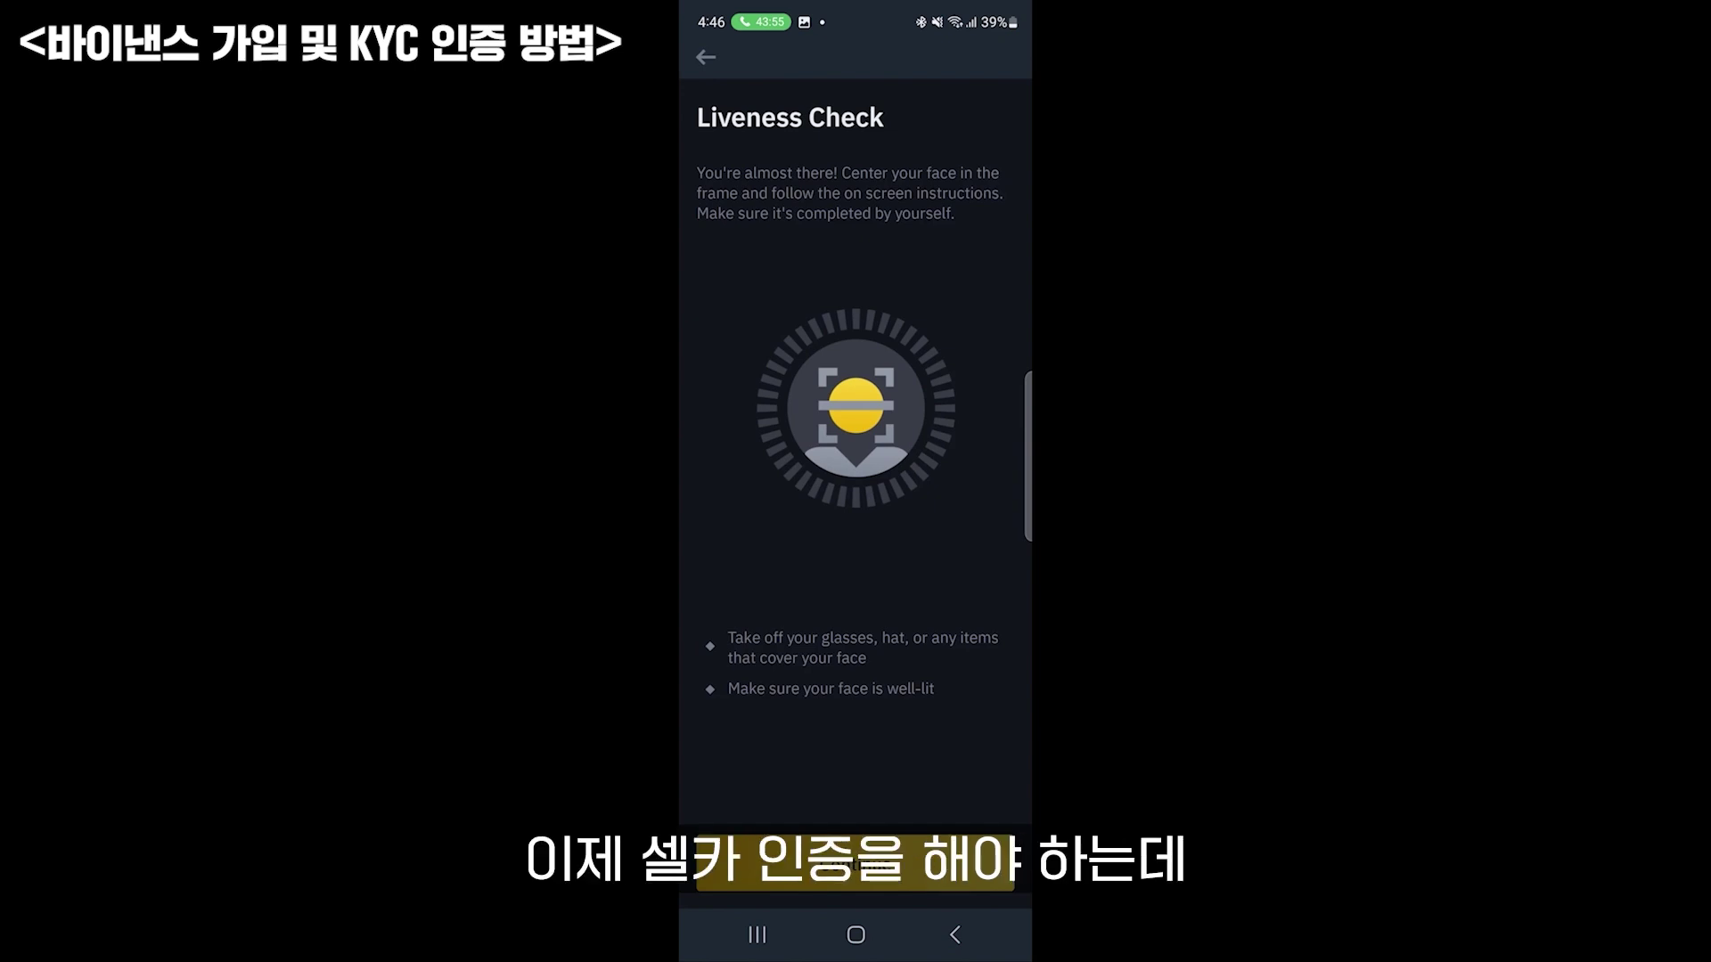
pyautogui.click(855, 864)
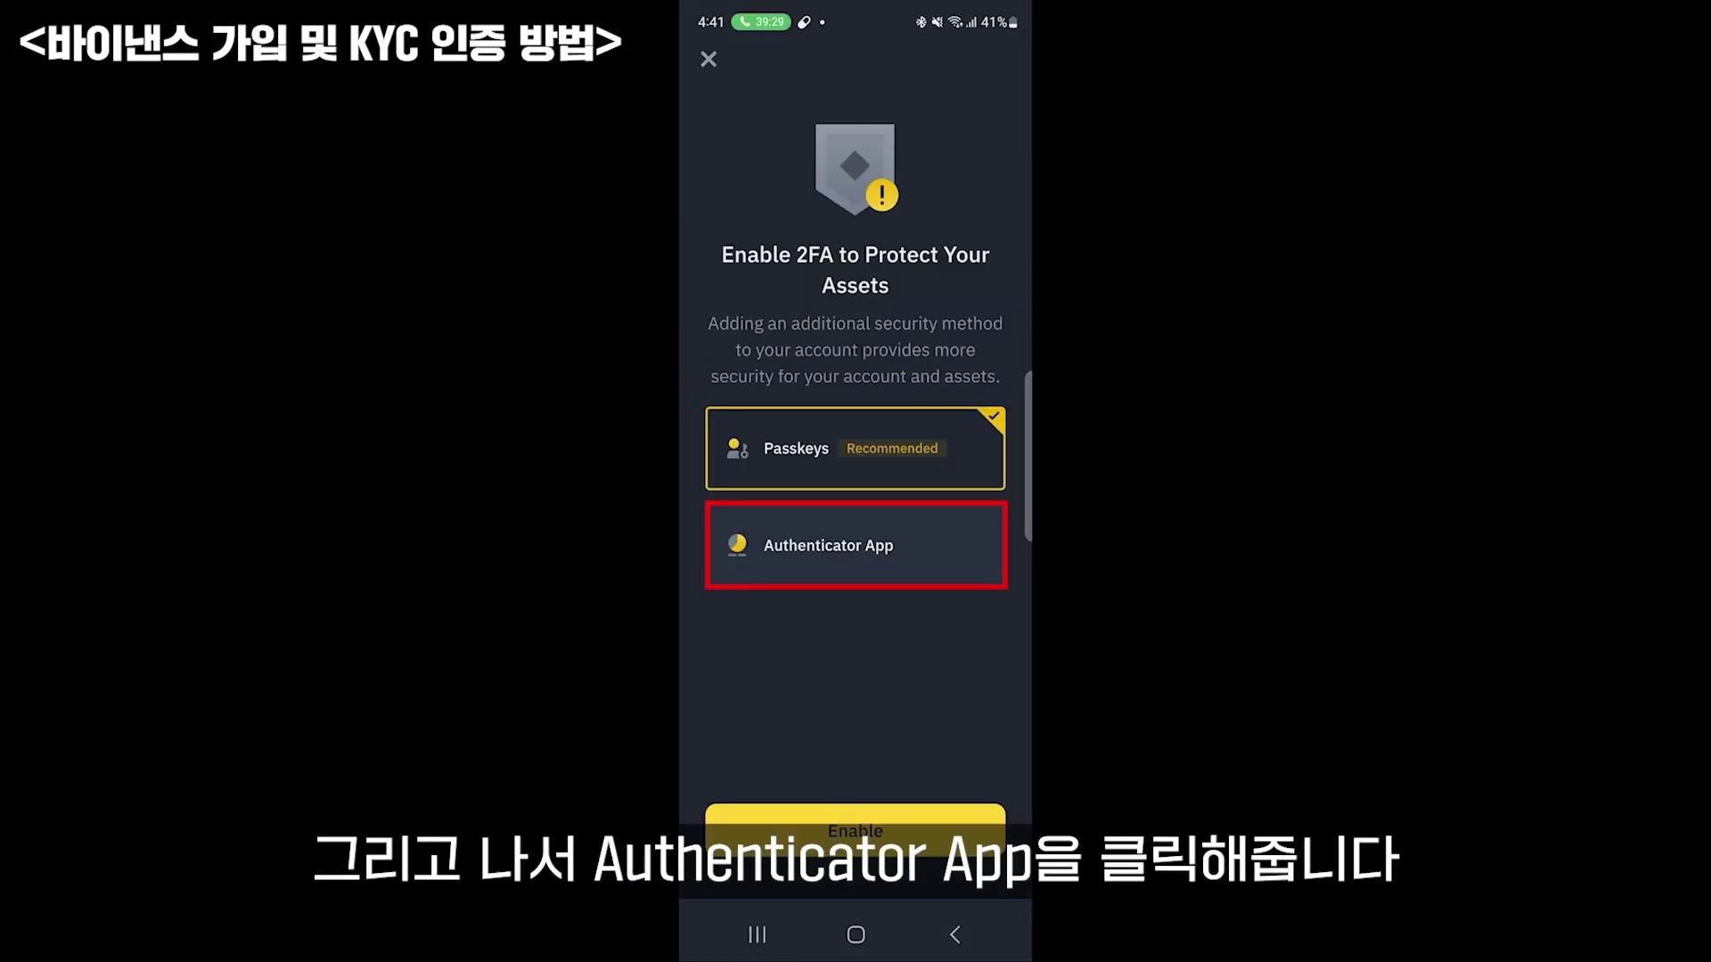
# - Choose Authenticator App as the 2FA method and start enabling it
pyautogui.click(829, 545)
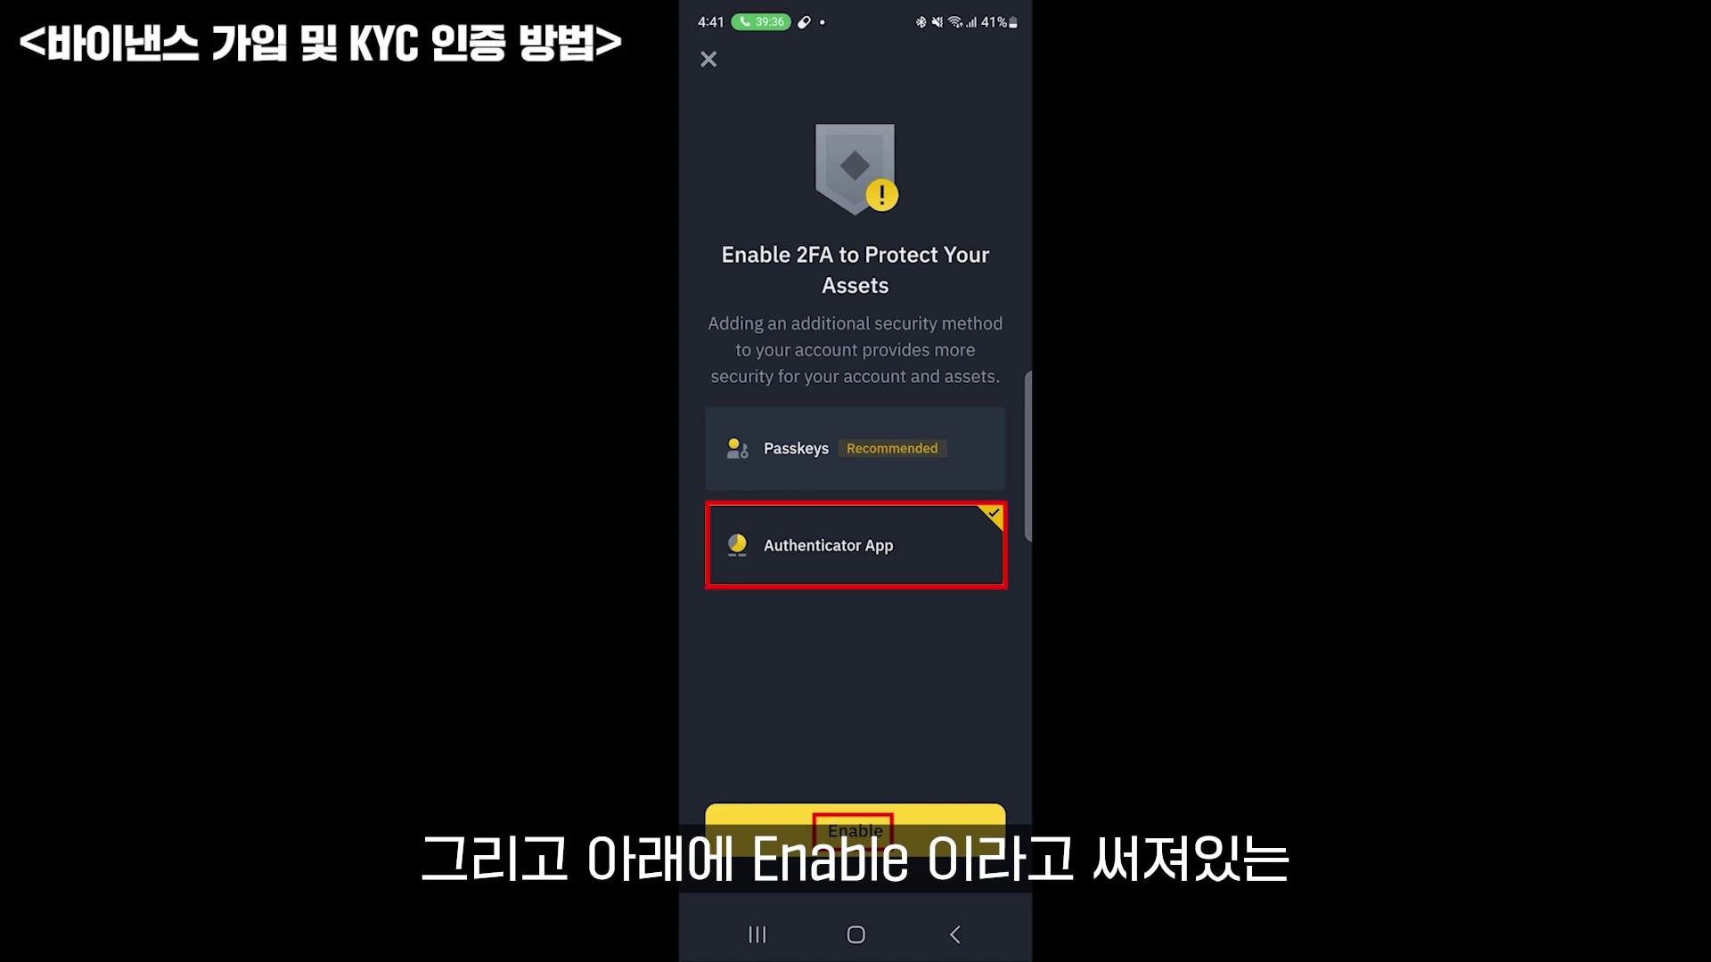
pyautogui.click(923, 836)
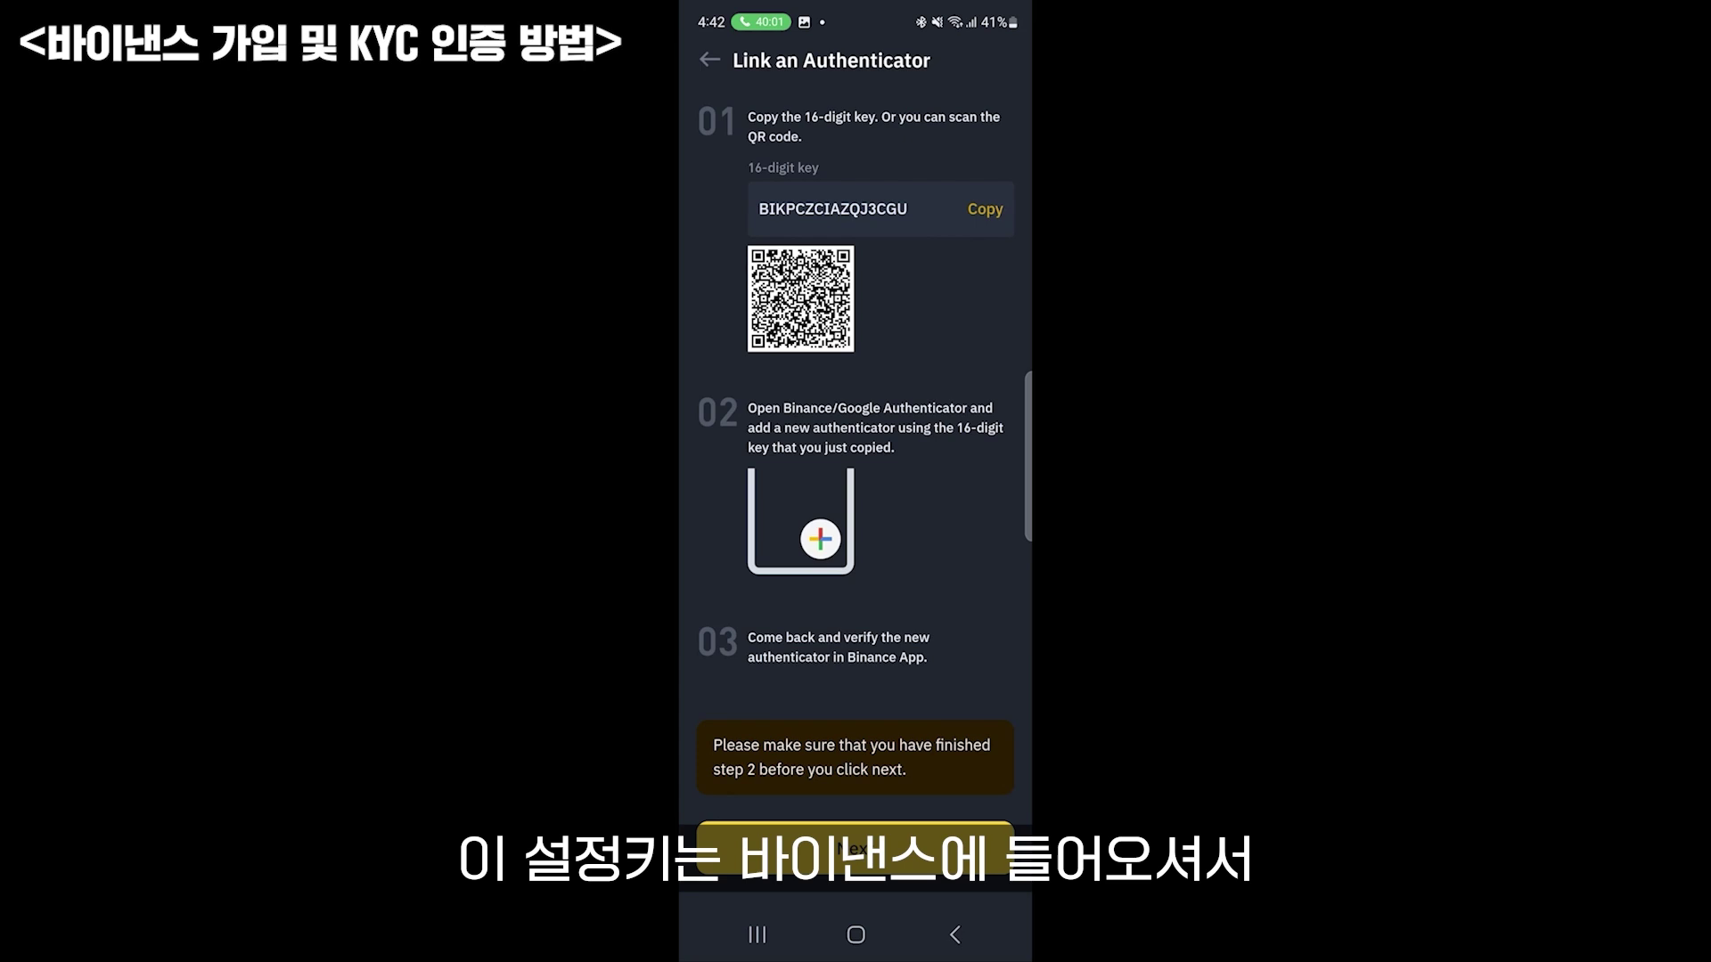
# - Copy the 16-digit setup key and enter the 6-digit authenticator code
pyautogui.click(984, 209)
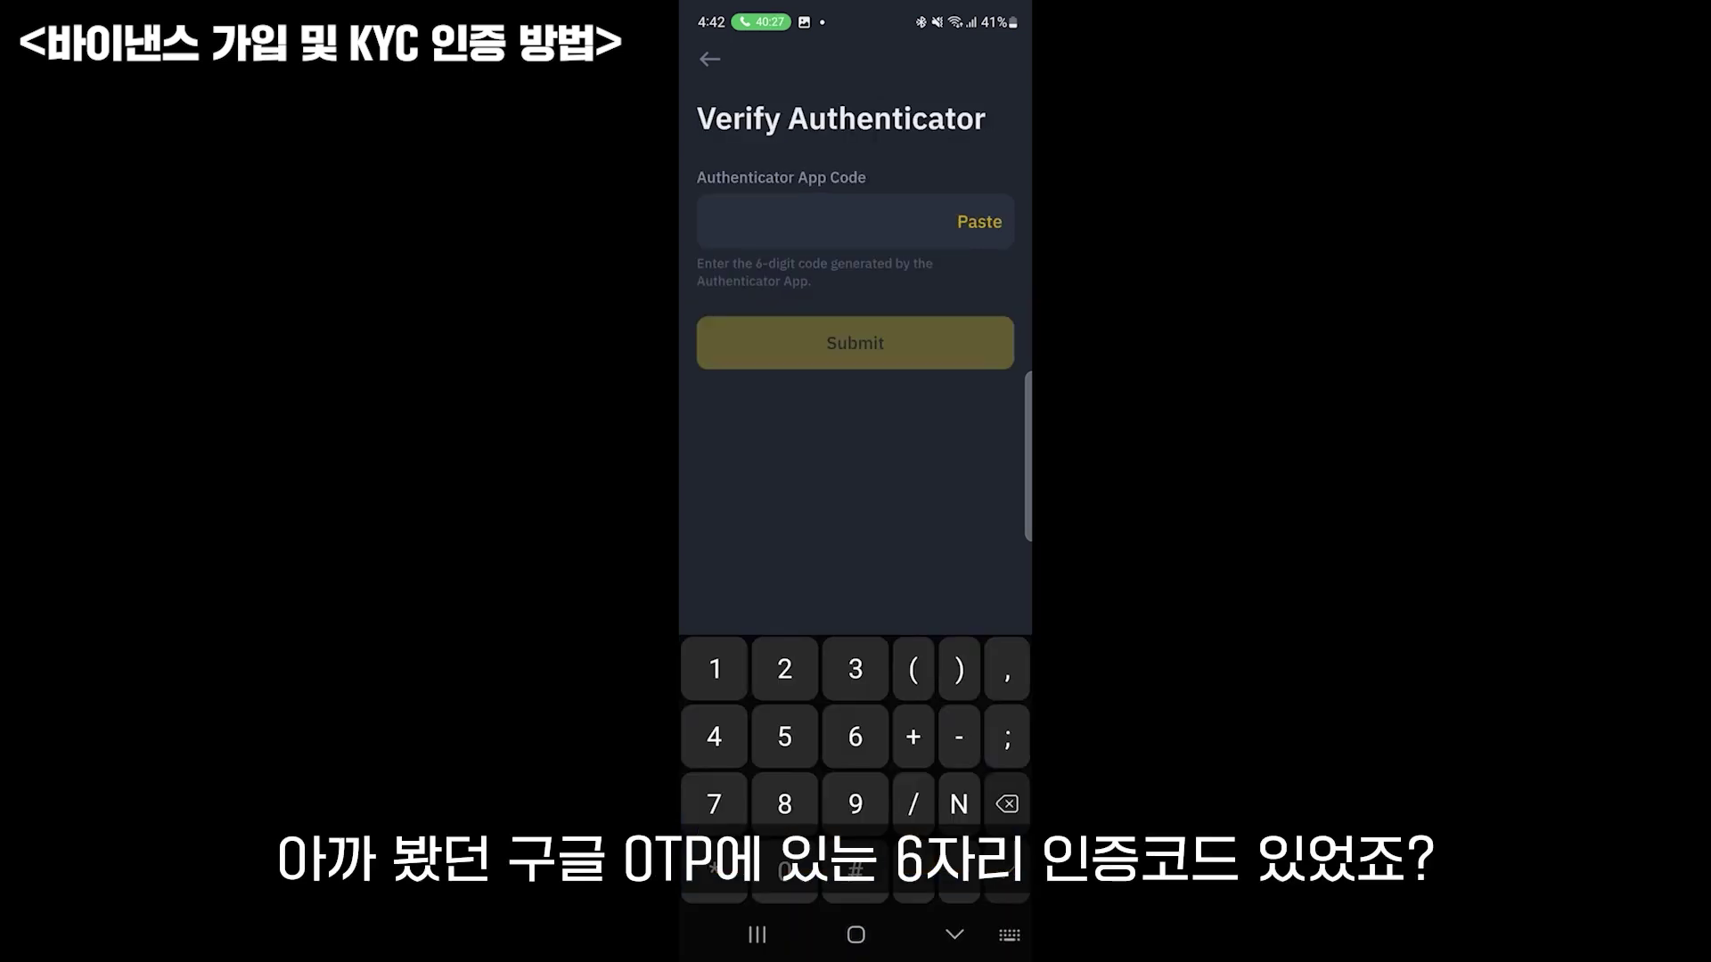
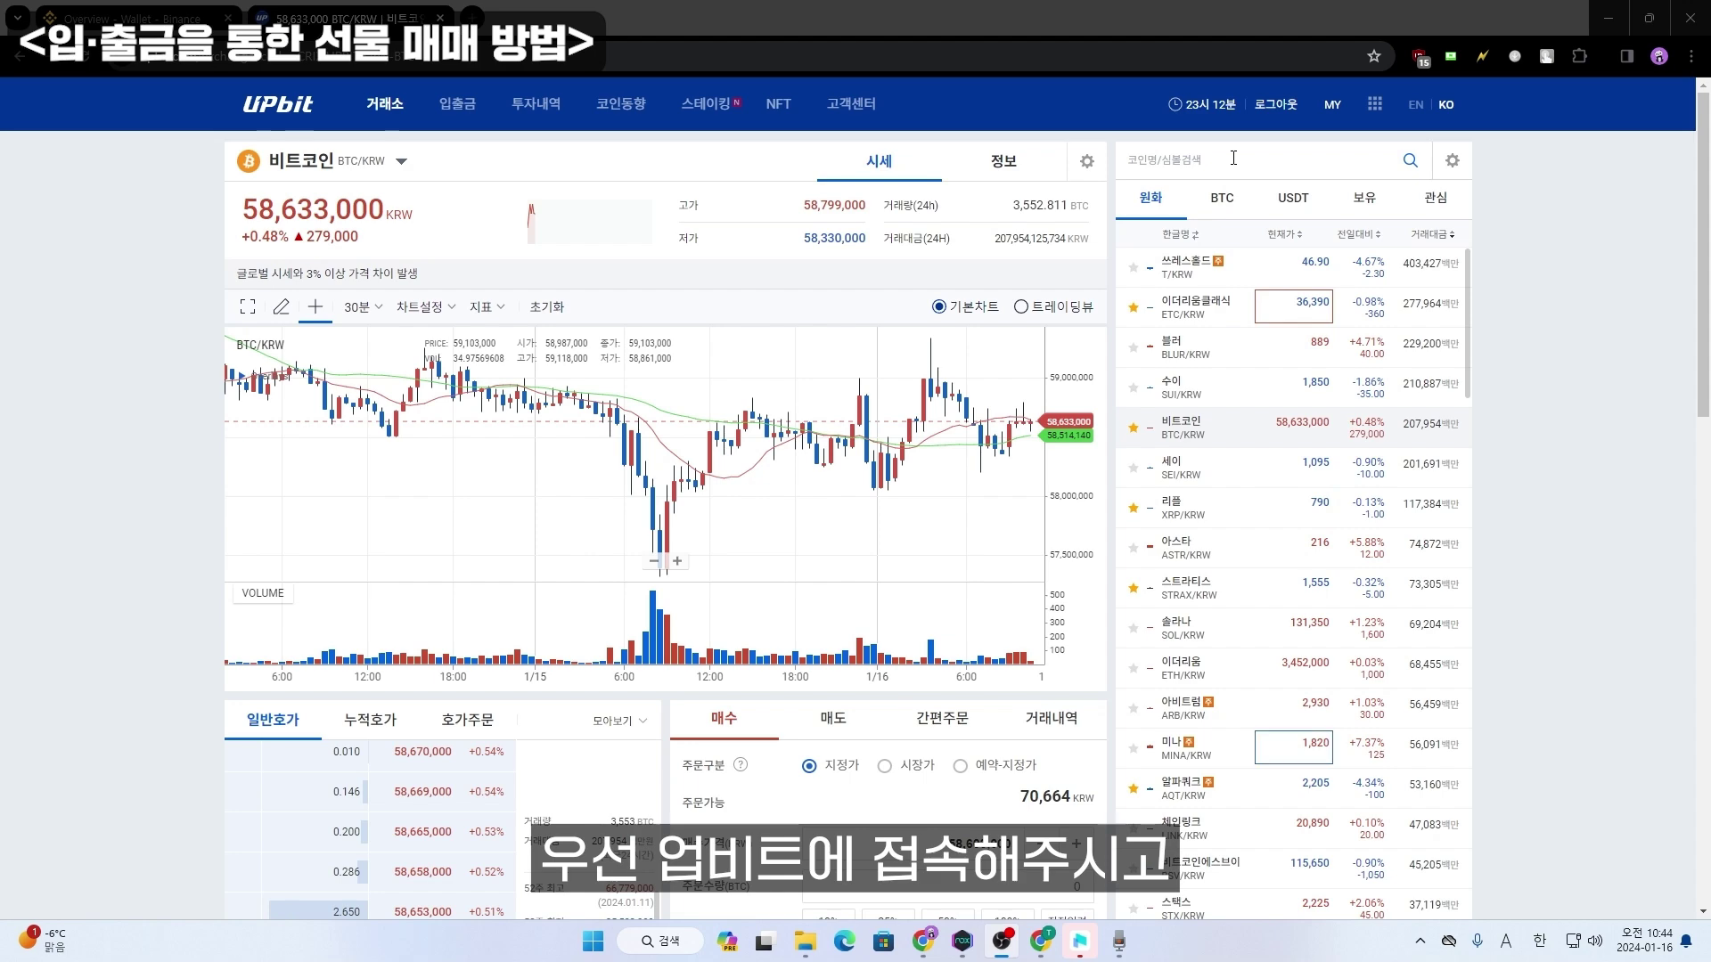
# - Find Tron (TRX) and place a 5,000 KRW market-price buy order
pyautogui.click(1234, 158)
pyautogui.write('ㅌ론')
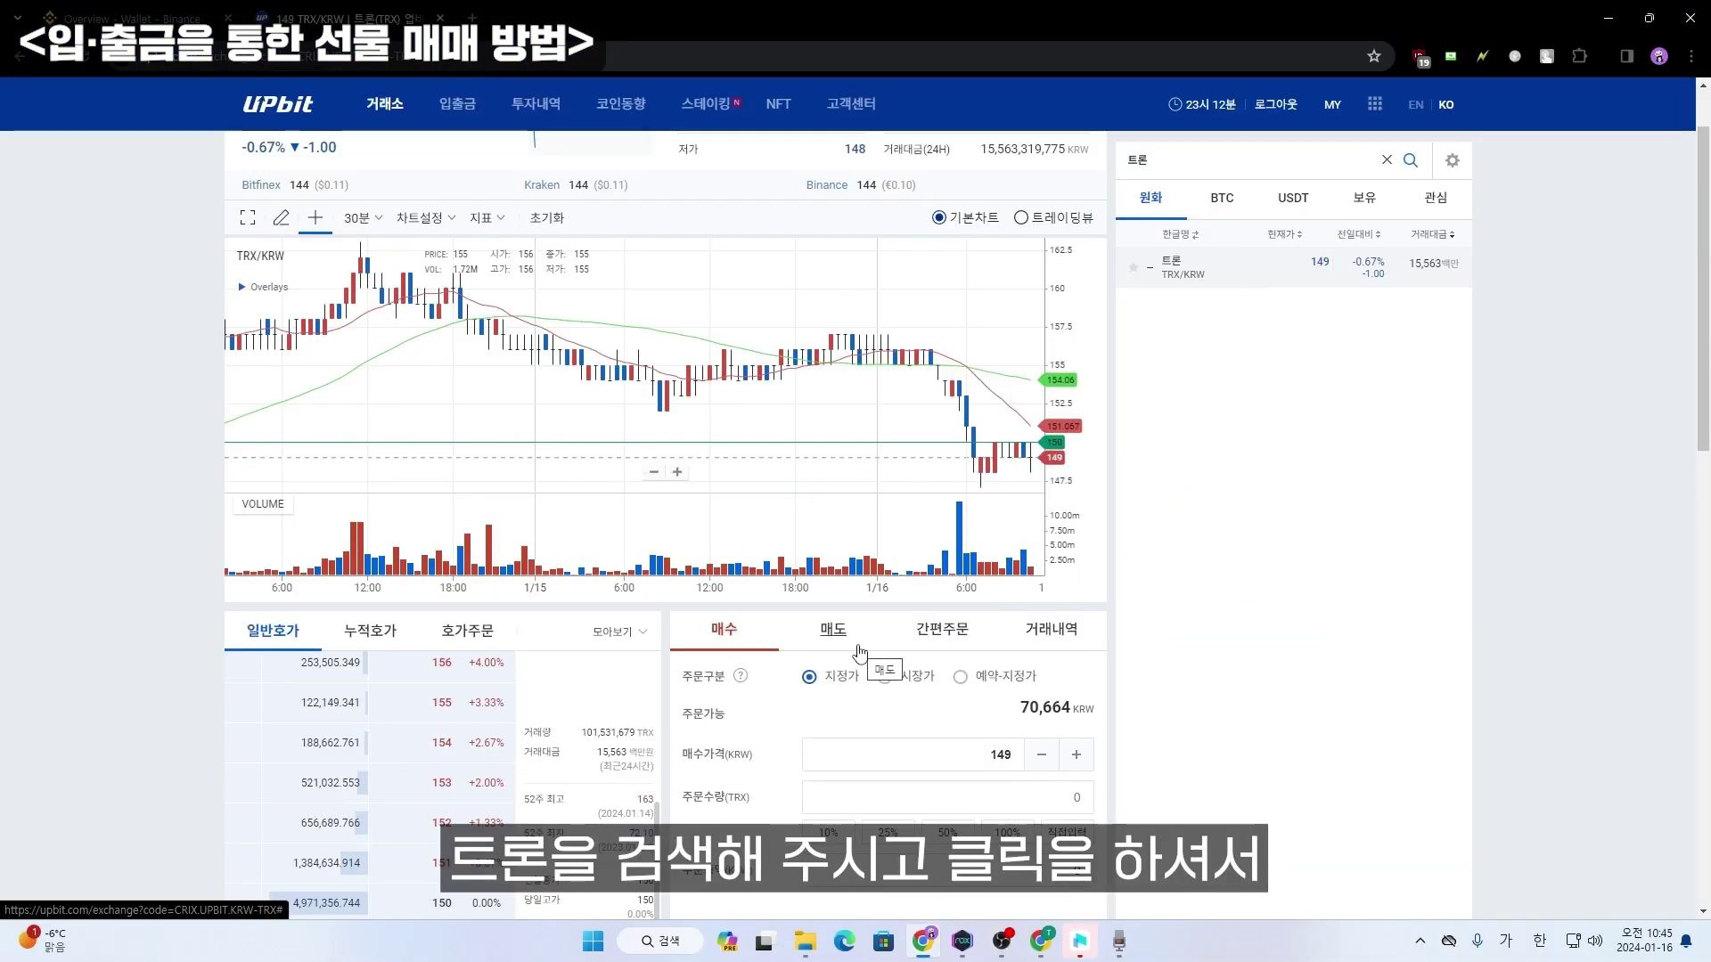
pyautogui.scroll(-2, 984, 607)
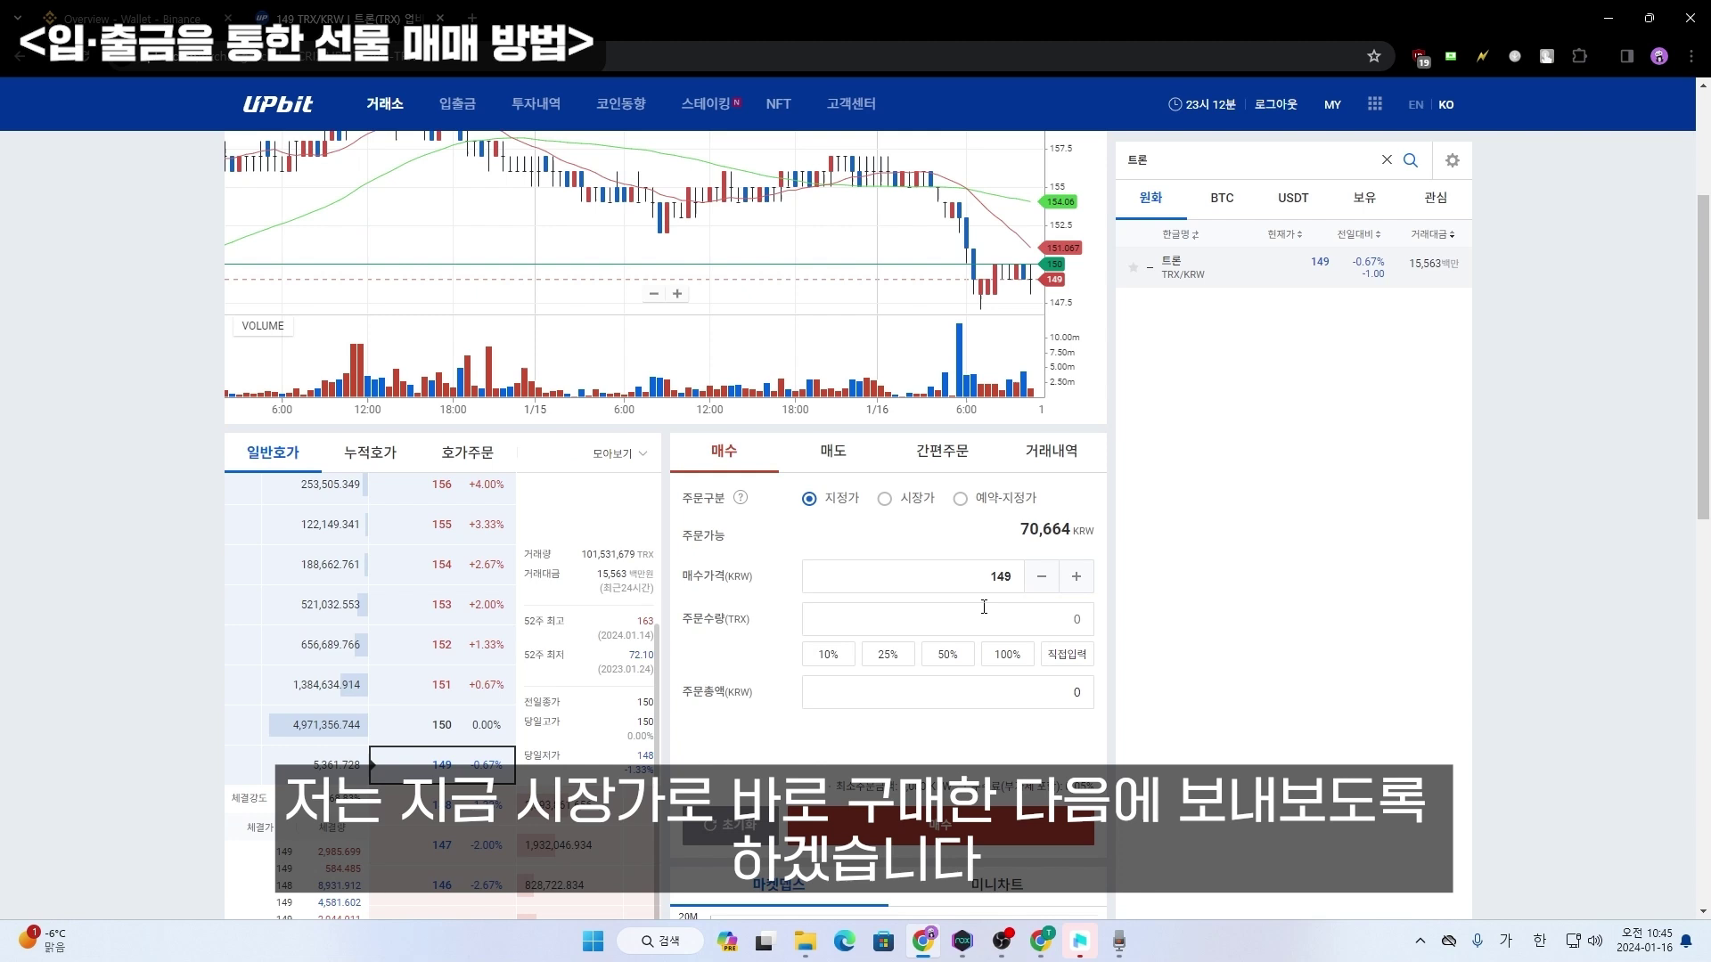
pyautogui.click(886, 500)
pyautogui.click(1082, 581)
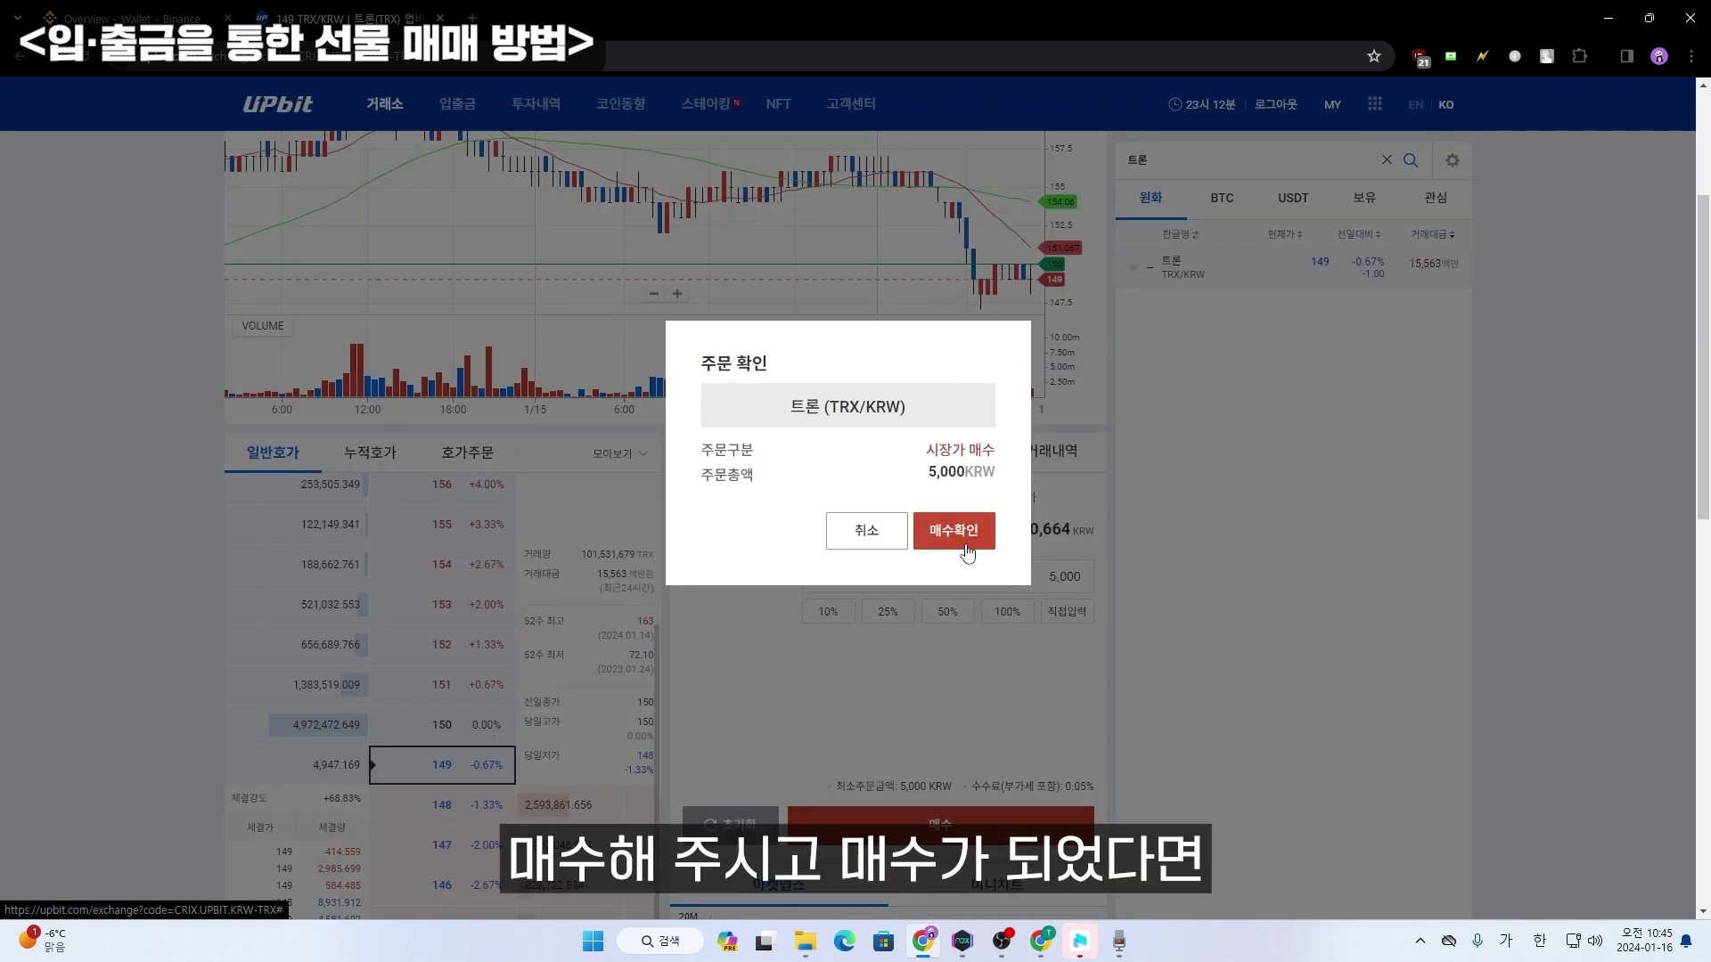
pyautogui.click(958, 528)
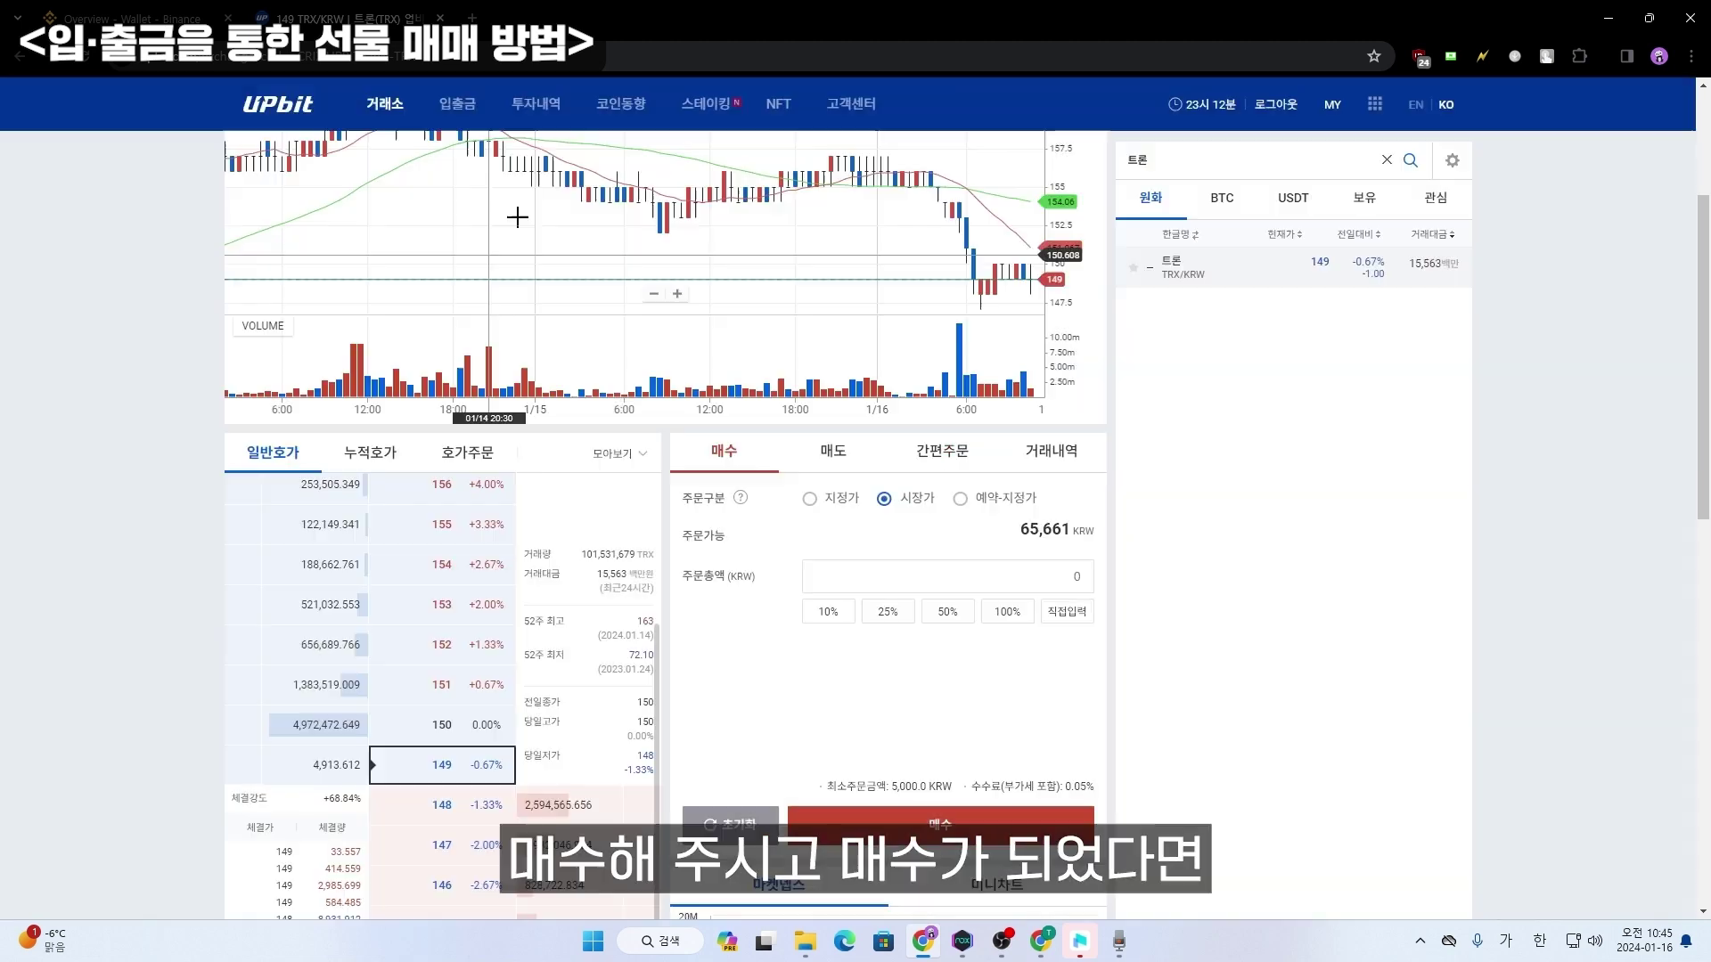
# - Request a TRX withdrawal of the full 32.557047 TRX balance, confirming the Tron network notice
pyautogui.click(459, 109)
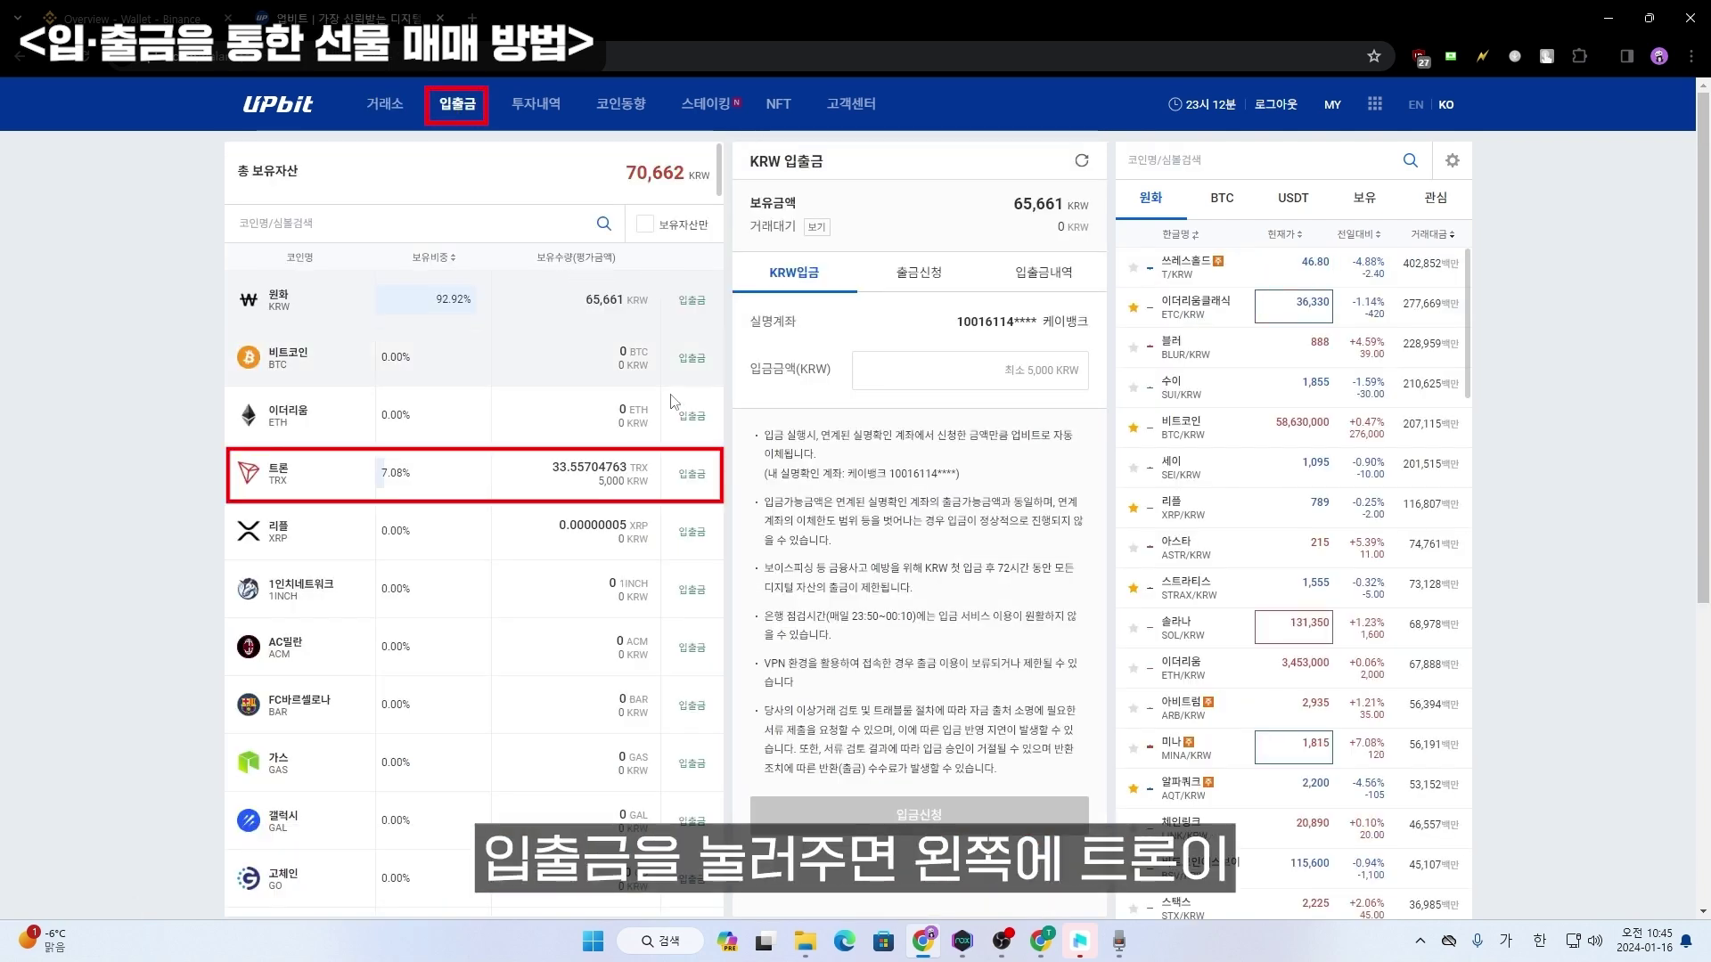
pyautogui.click(276, 484)
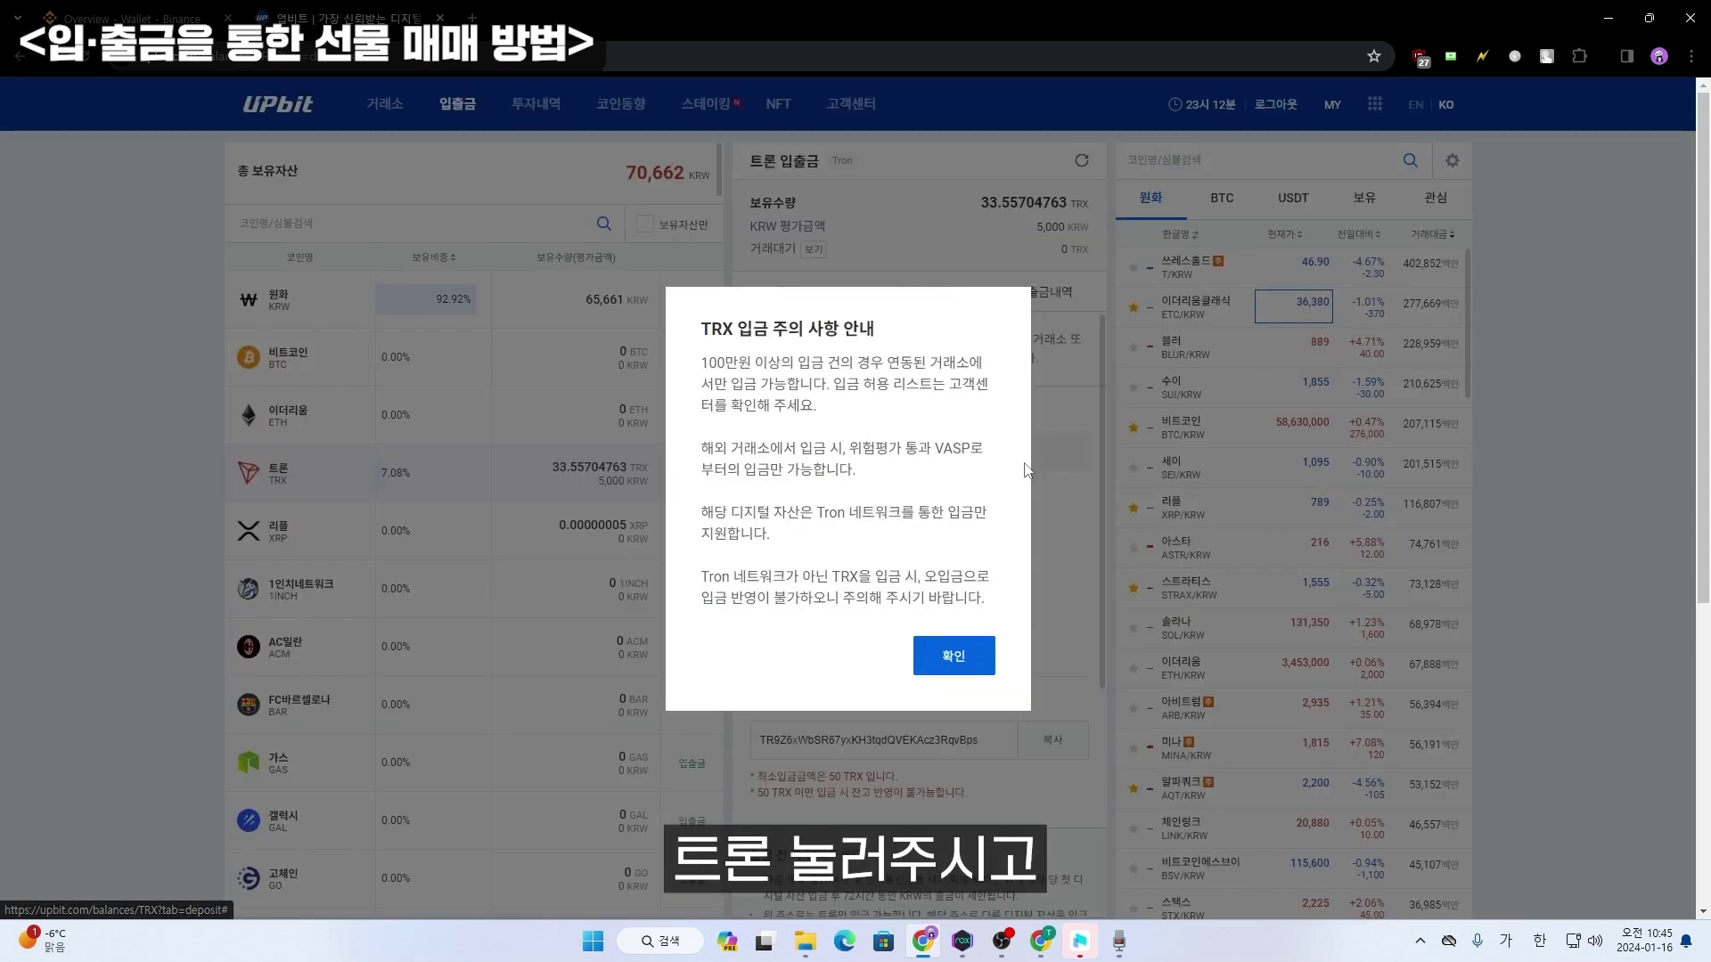
pyautogui.click(946, 658)
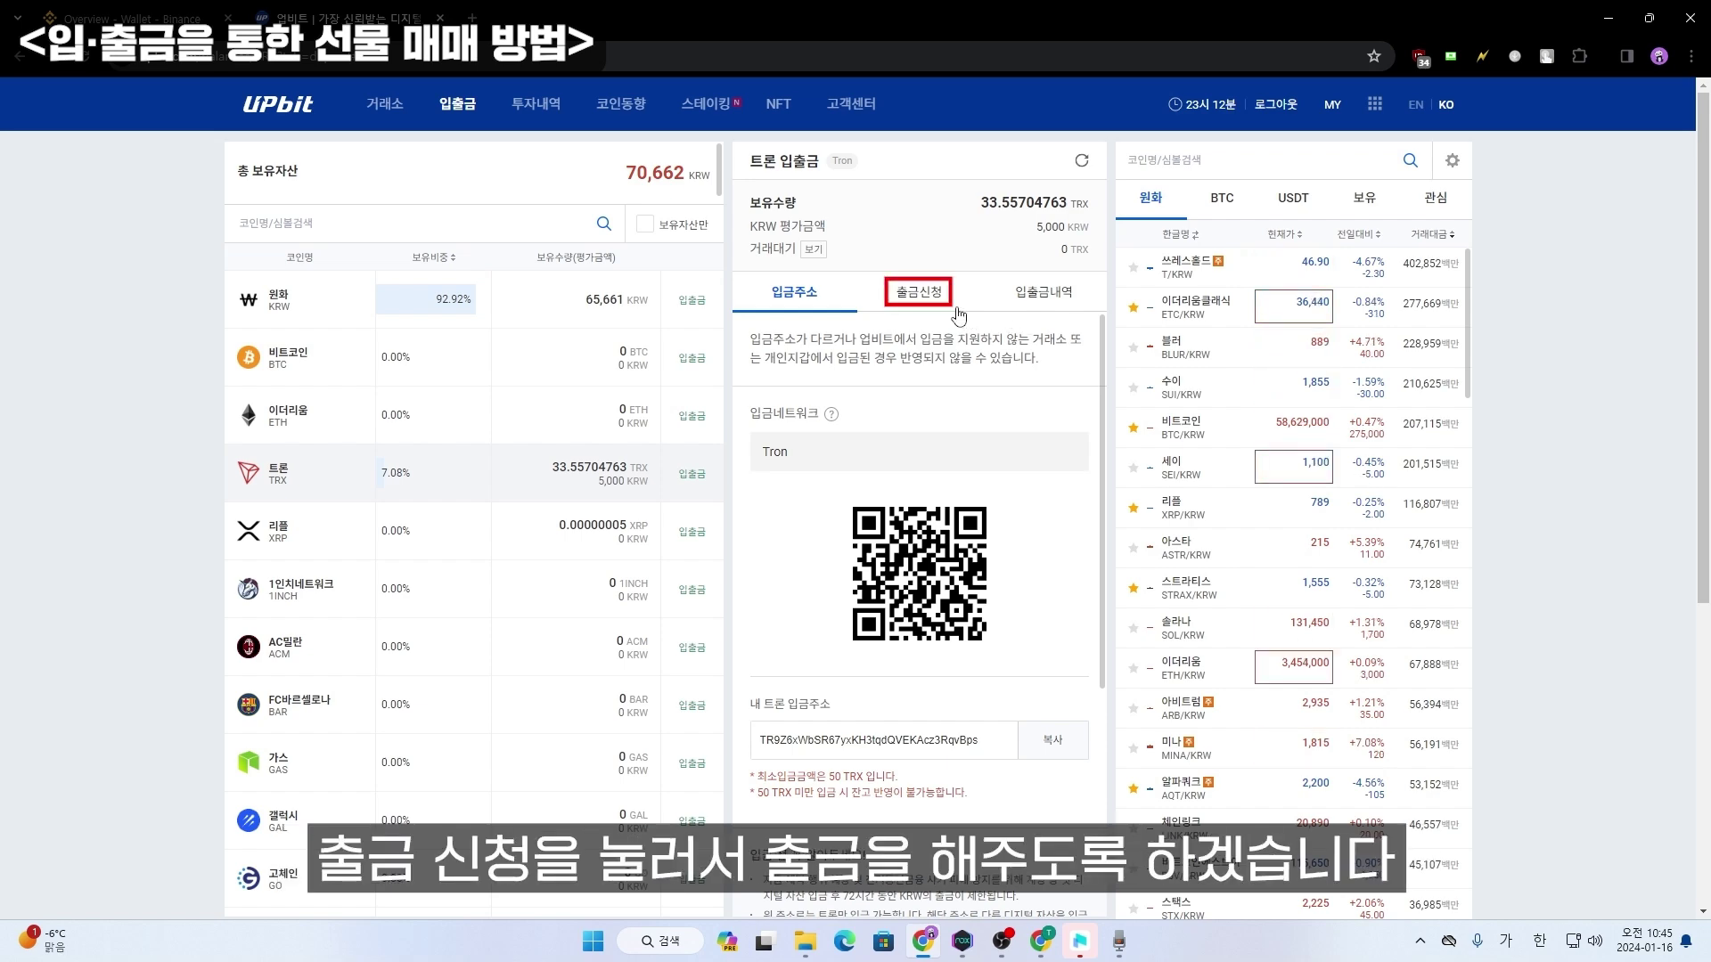
pyautogui.click(961, 314)
pyautogui.click(957, 559)
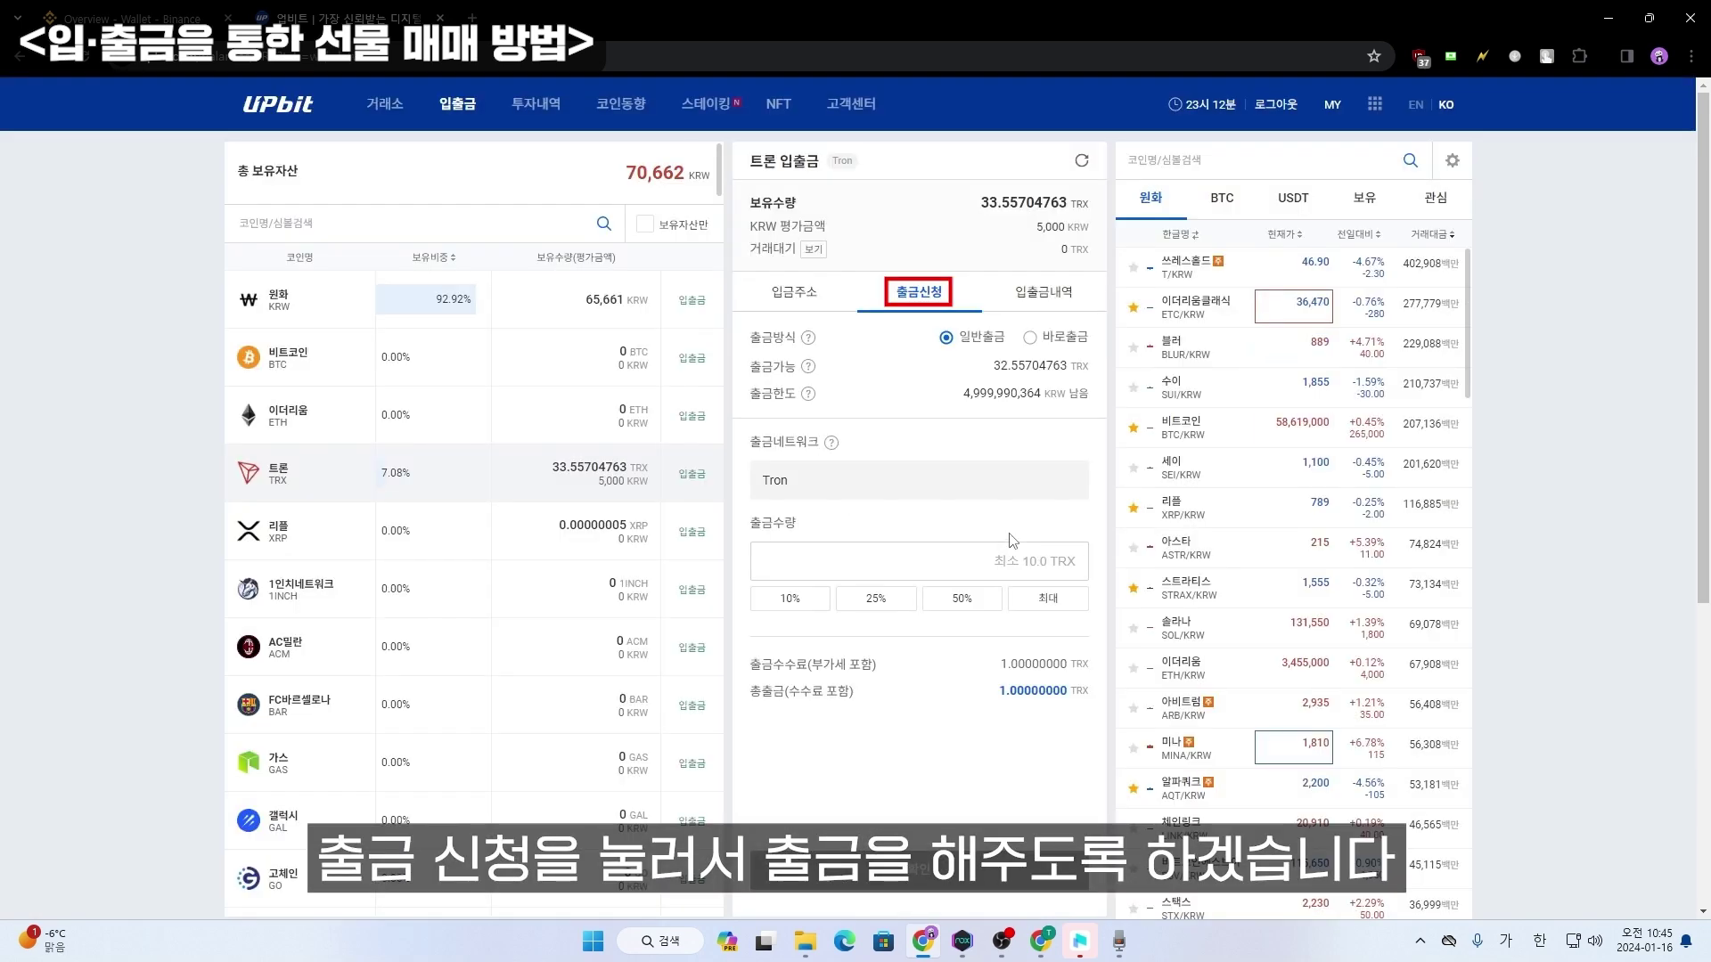
pyautogui.click(1048, 598)
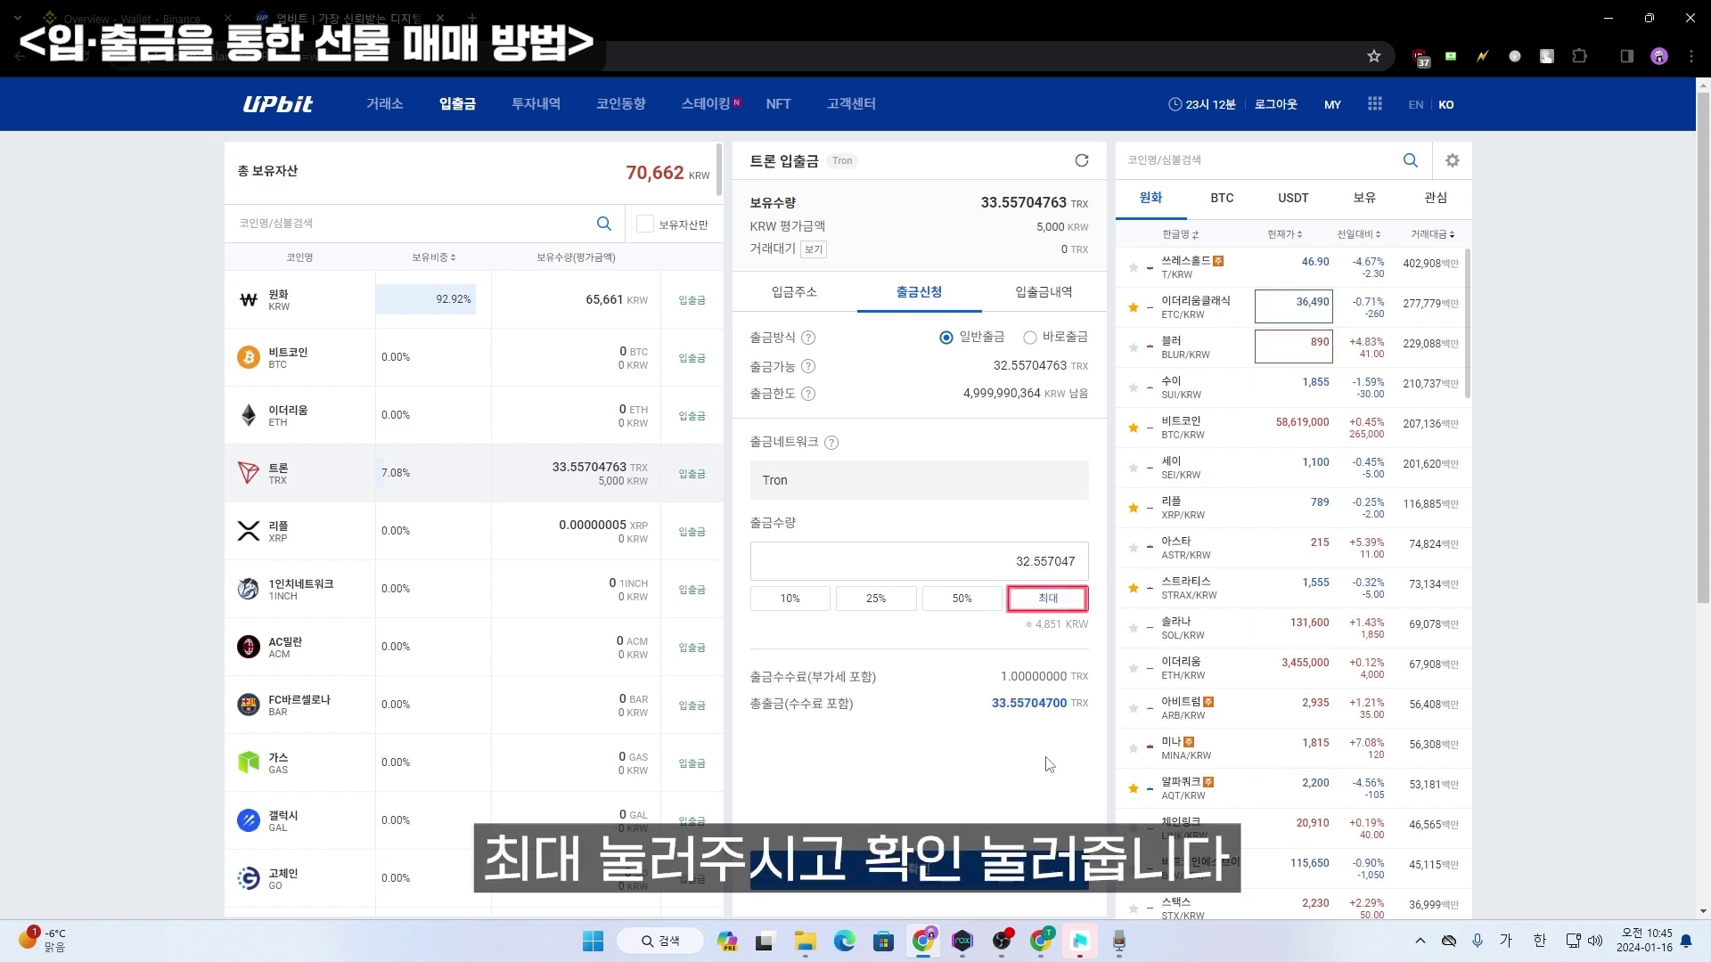
pyautogui.click(1005, 872)
pyautogui.click(954, 601)
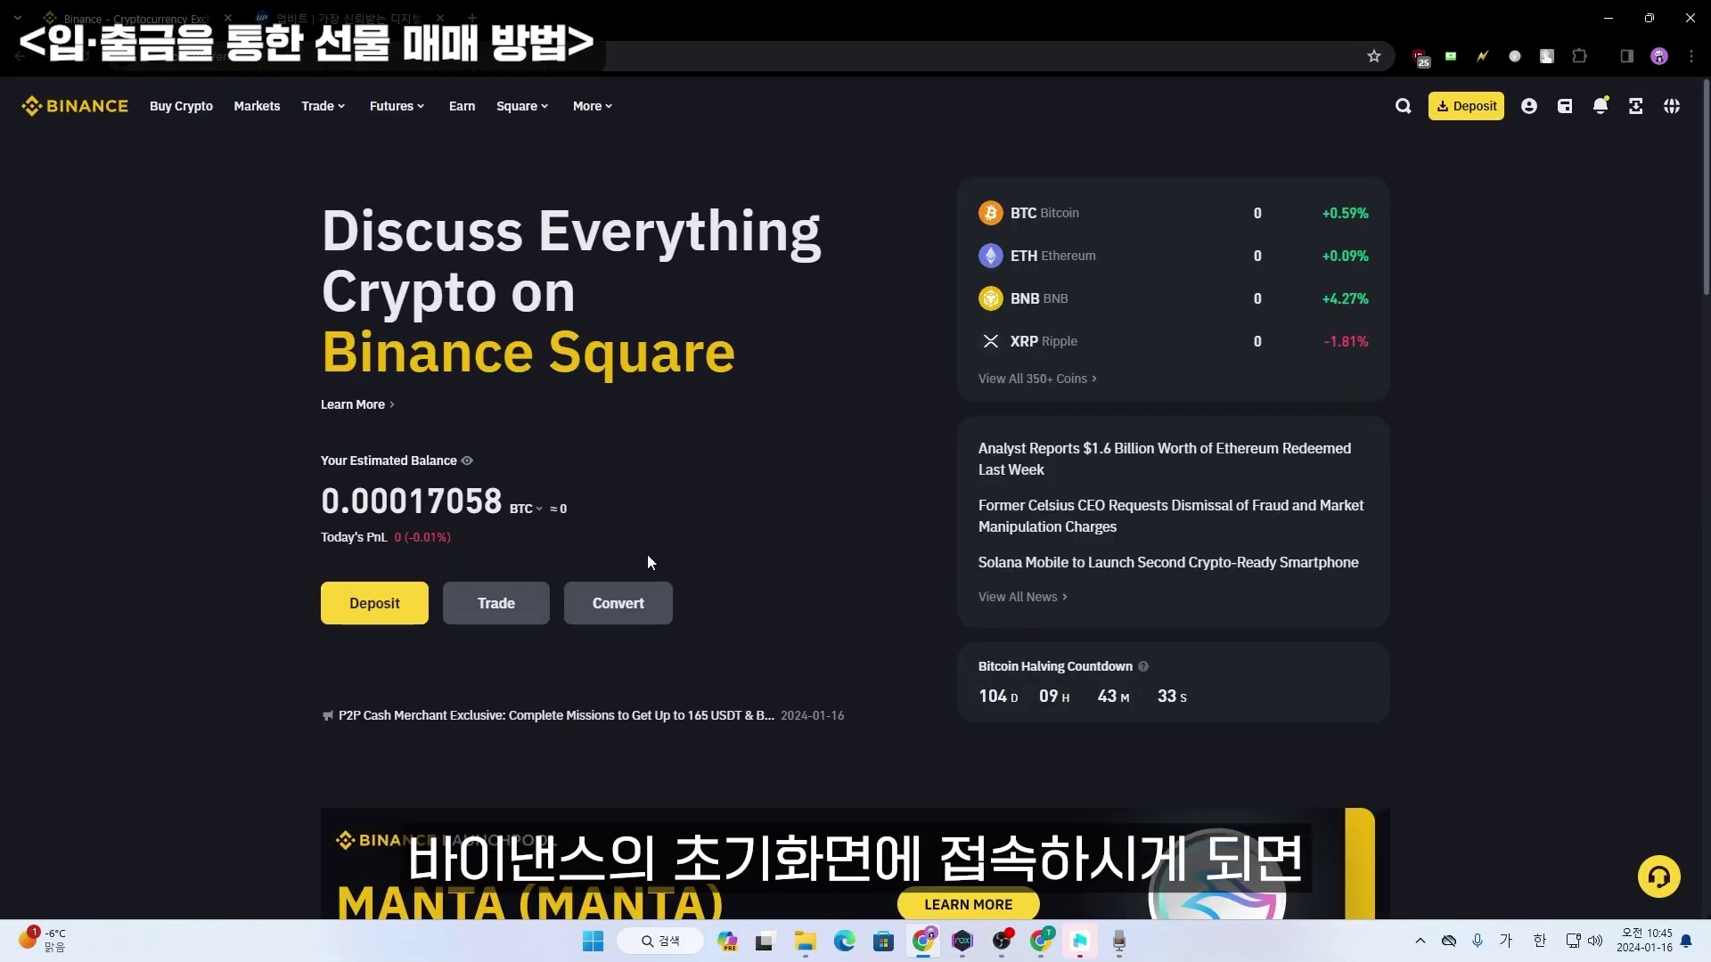
# - Select TRX on the Tron (TRC20) network on the Deposit Crypto page
pyautogui.click(378, 602)
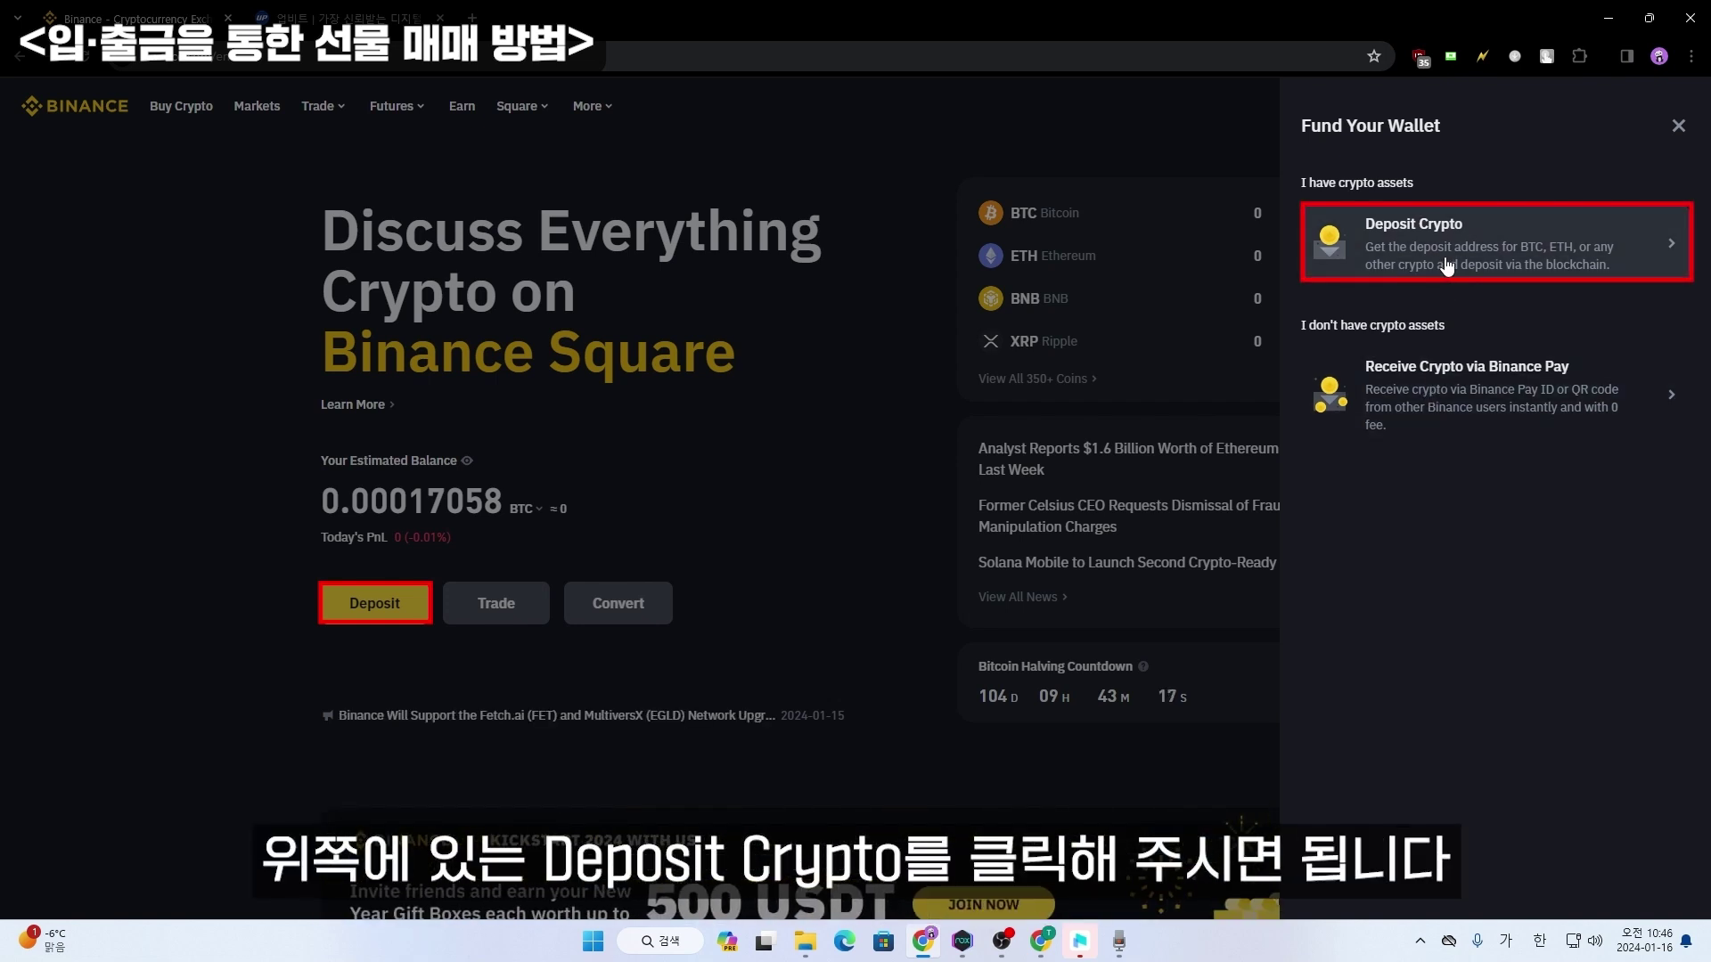
pyautogui.click(1446, 266)
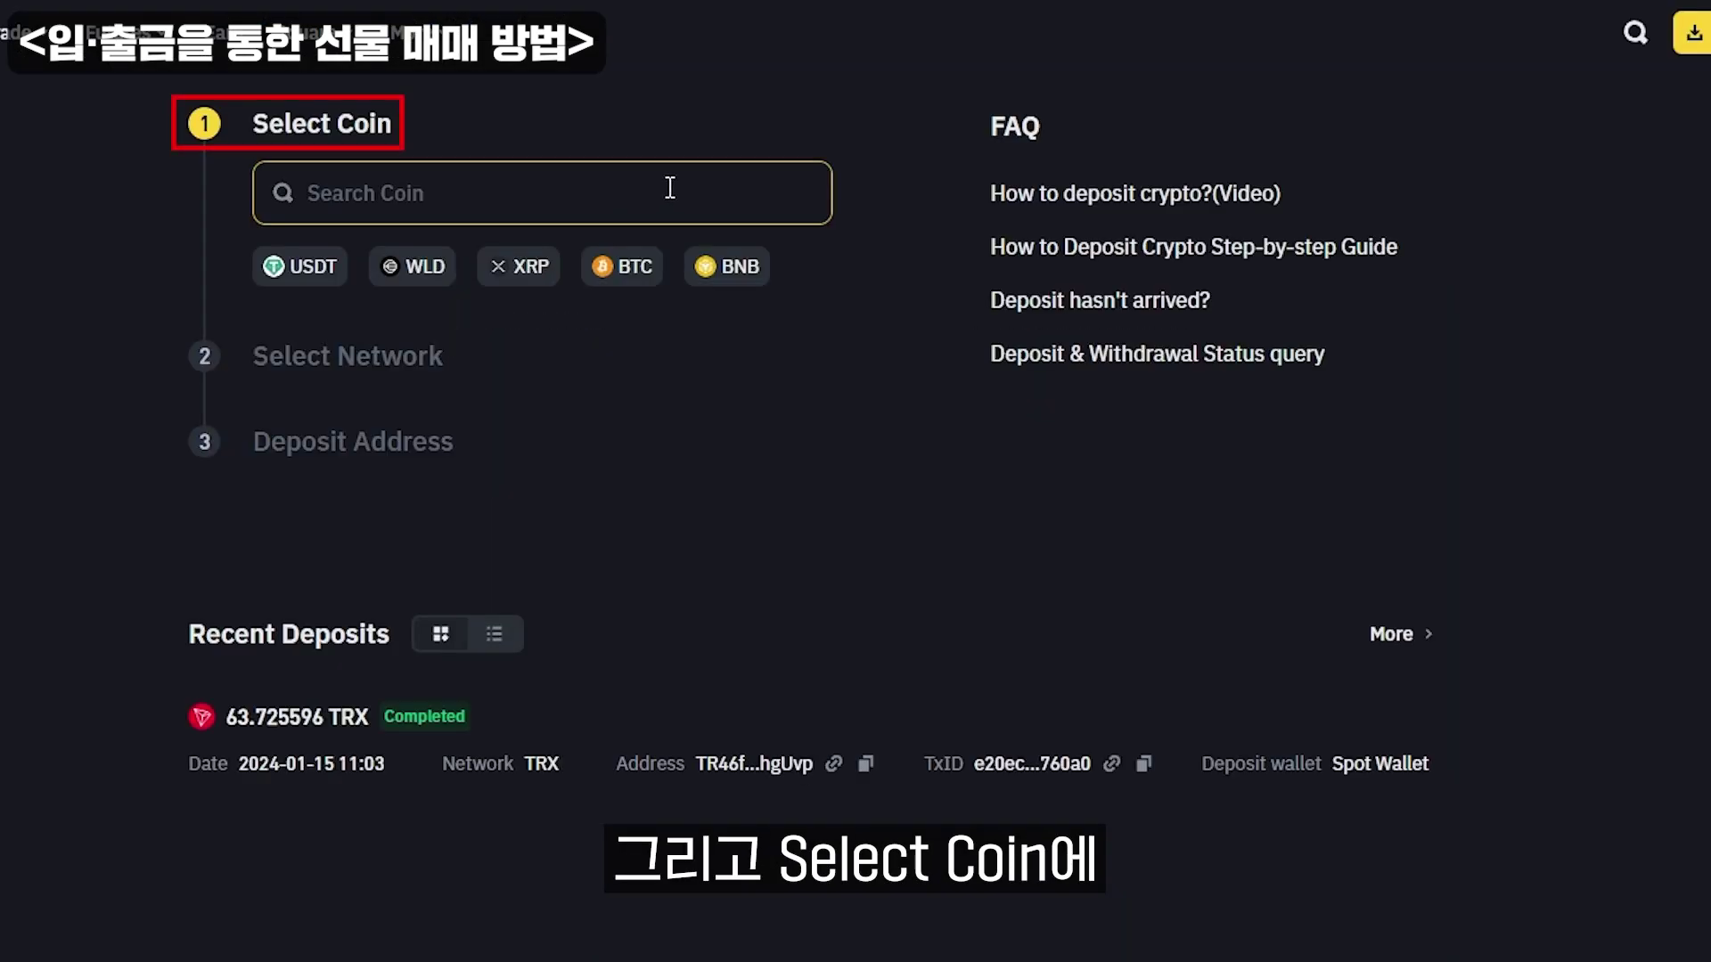
pyautogui.click(670, 188)
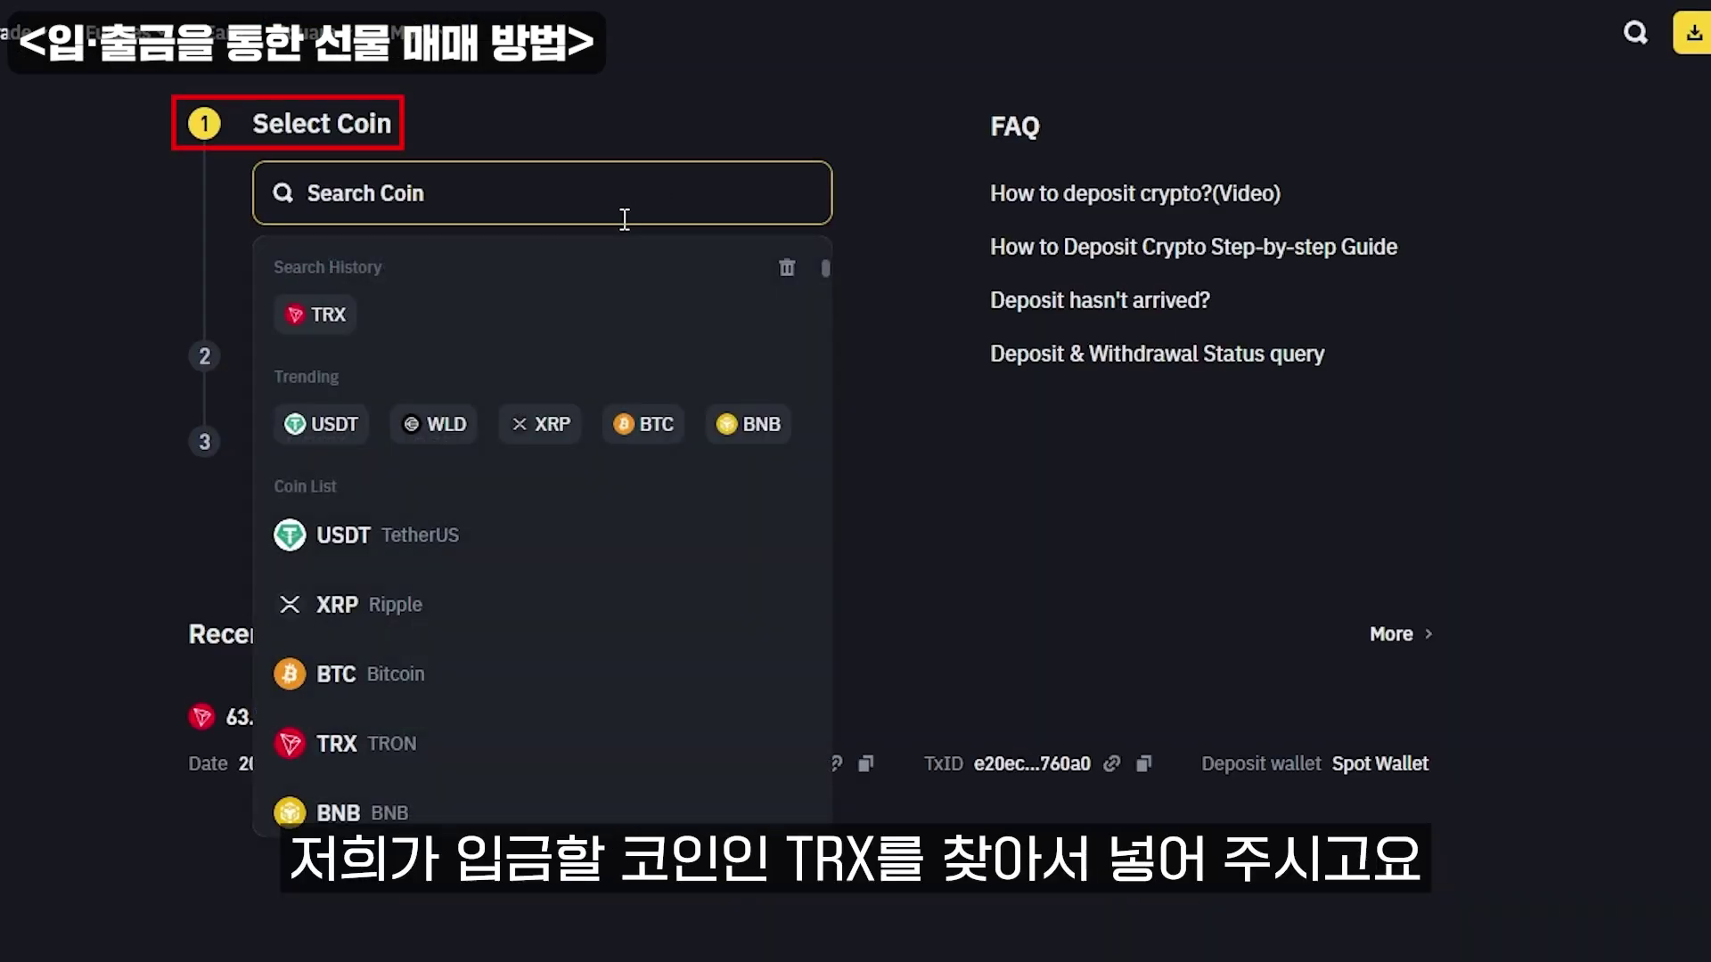
pyautogui.click(472, 747)
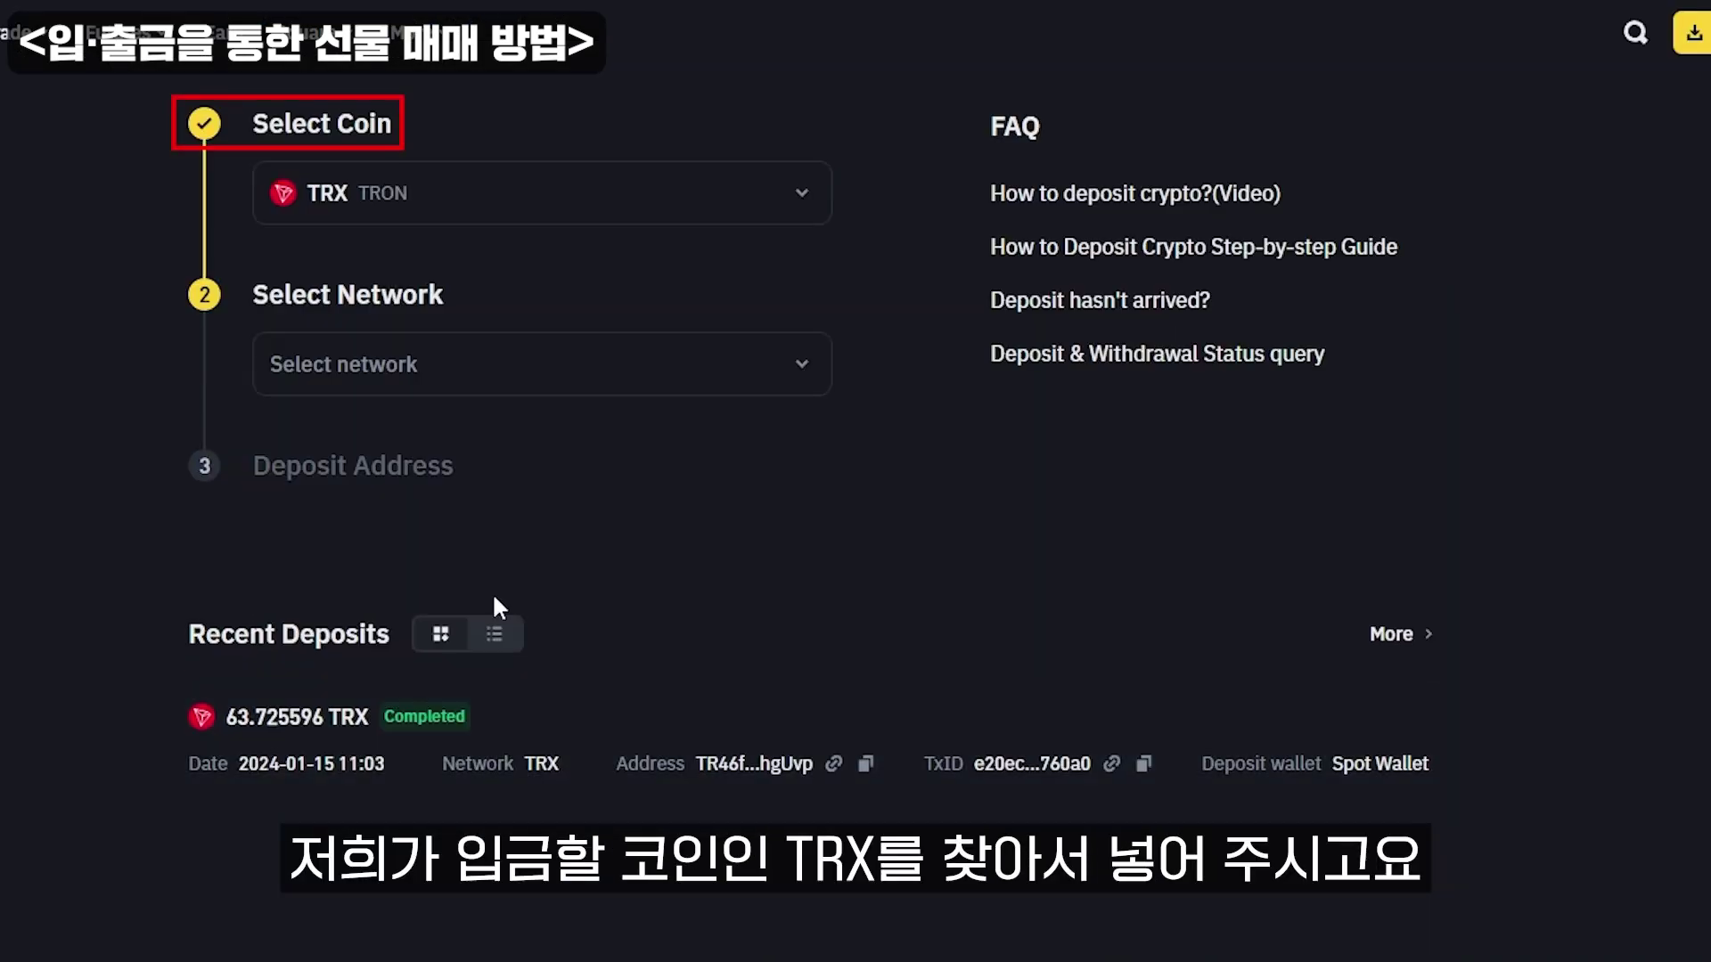
pyautogui.click(469, 390)
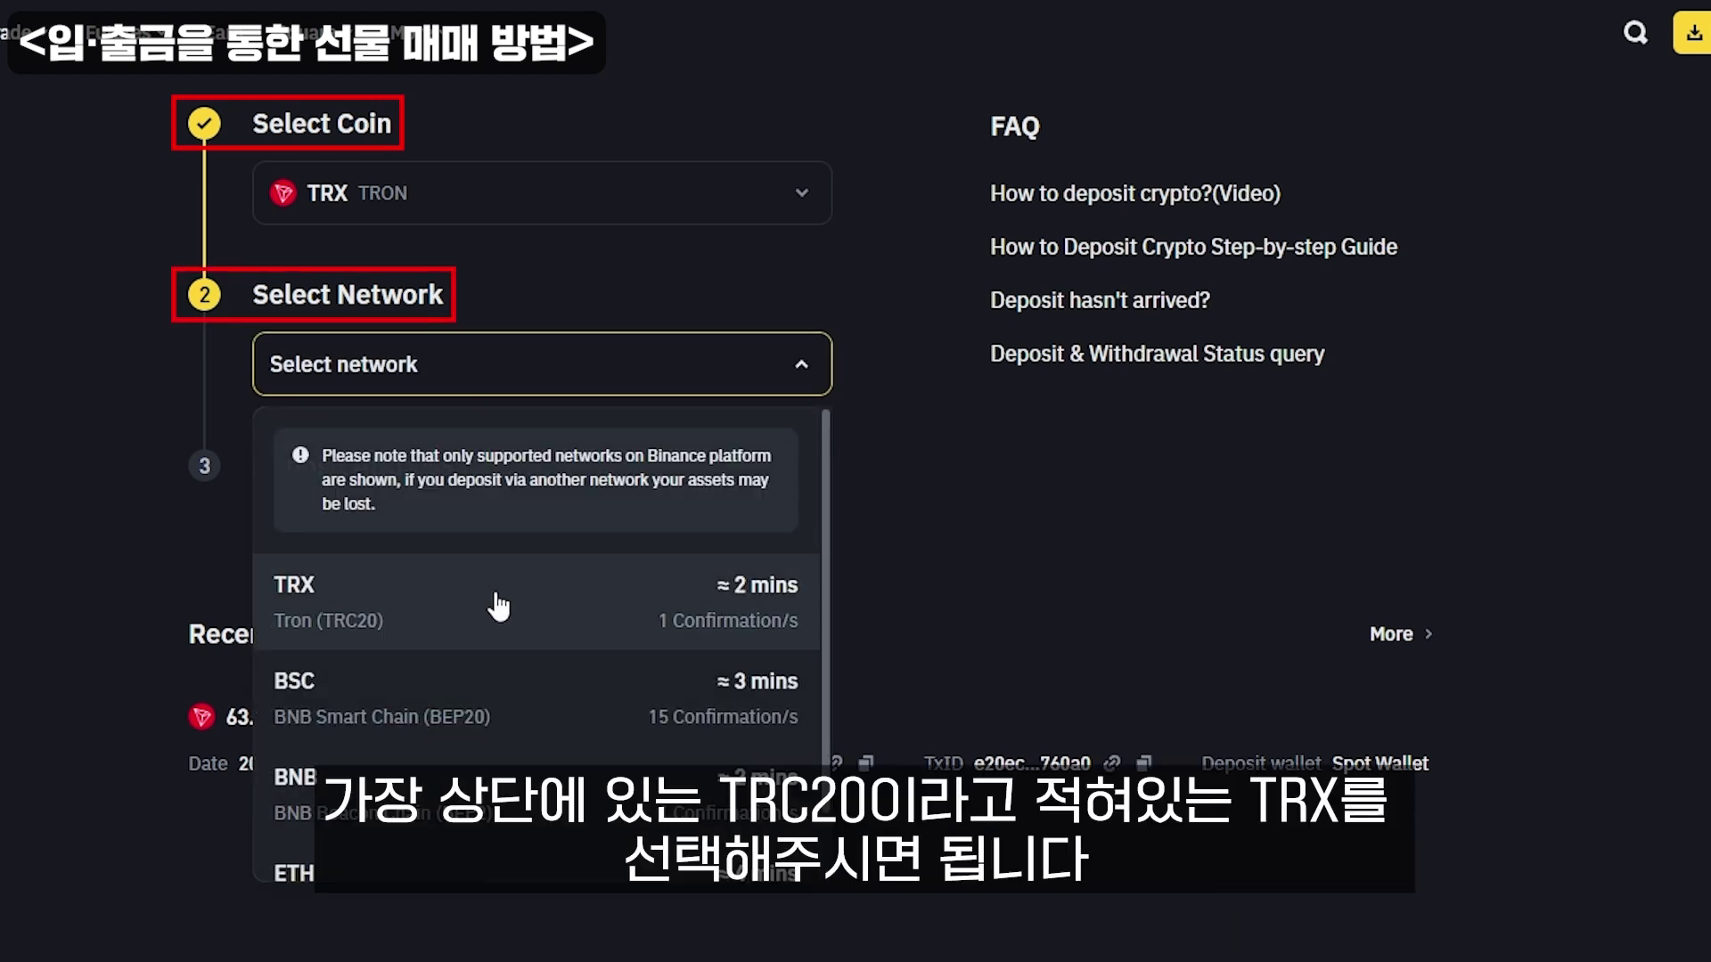
pyautogui.click(410, 623)
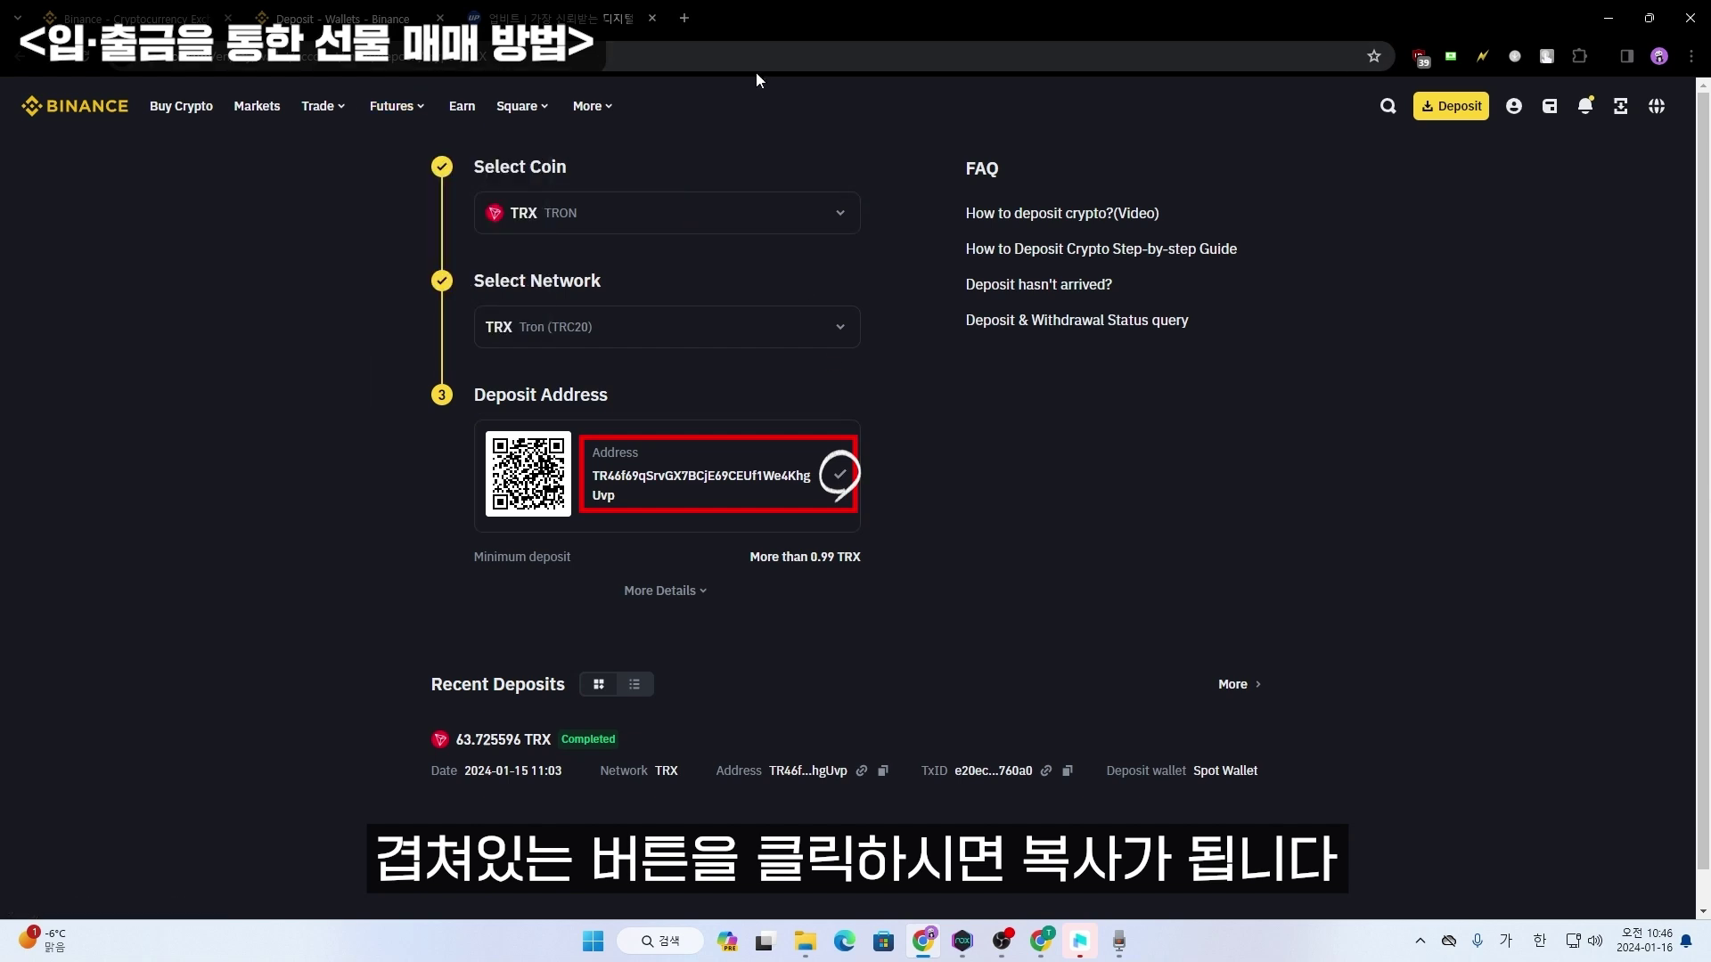
# - Paste the copied Binance TRX address as the Upbit recipient and agree to the withdrawal terms
pyautogui.click(606, 29)
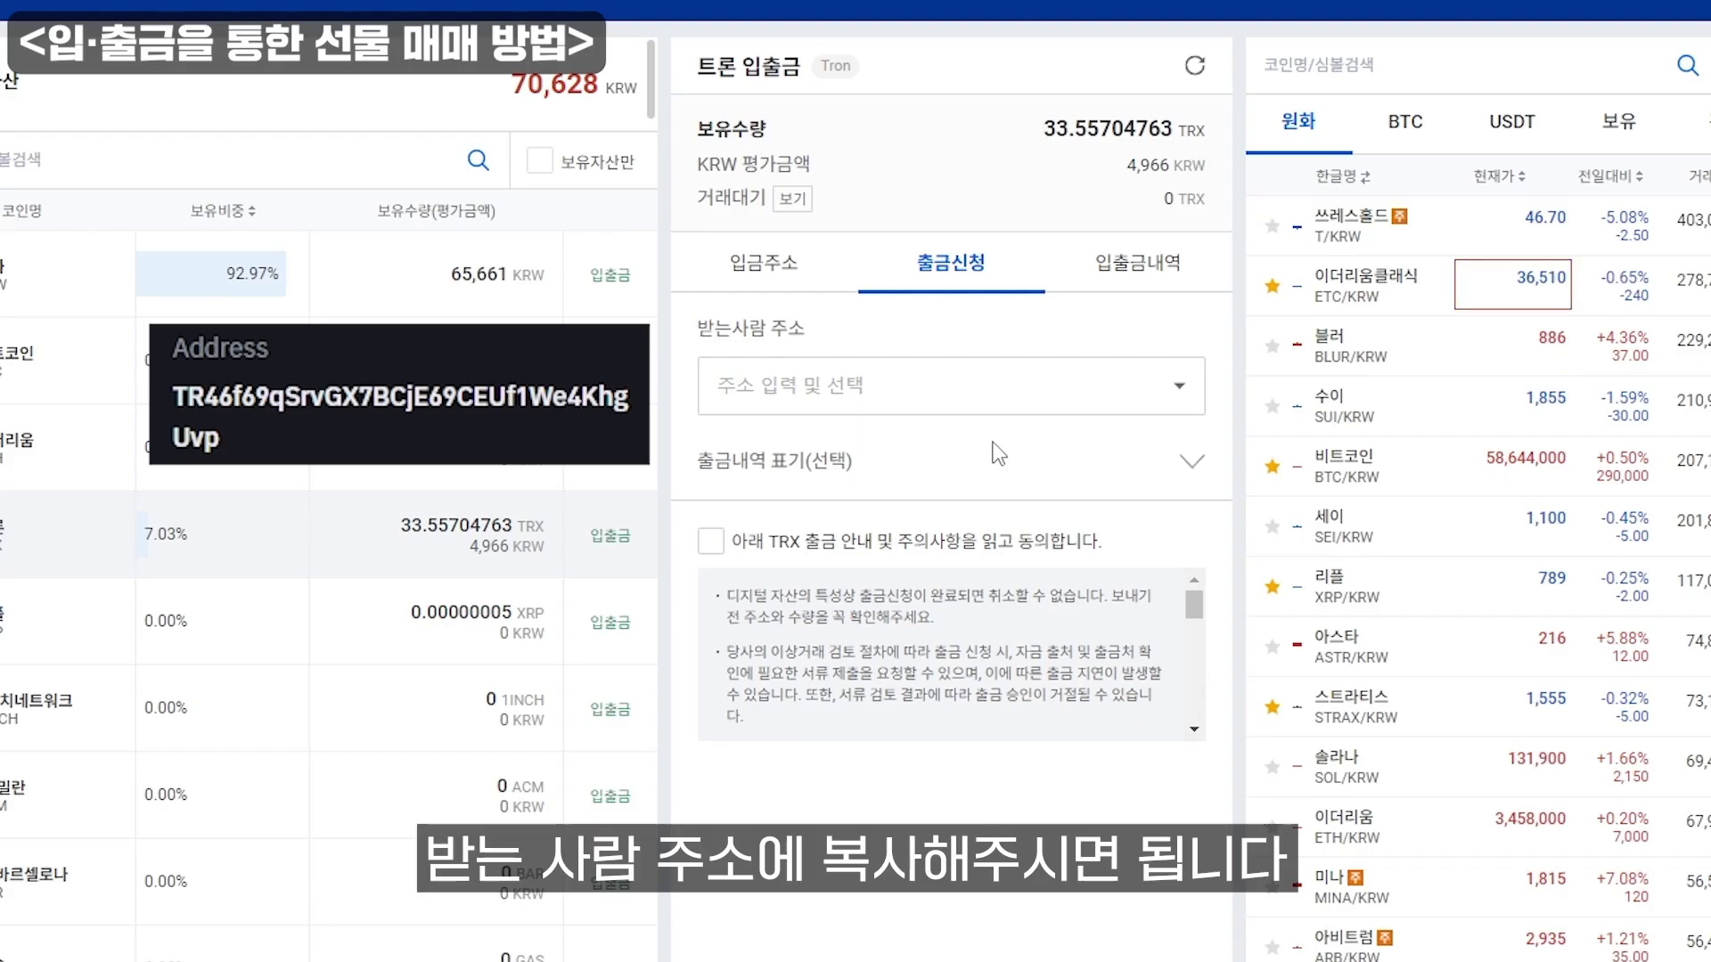
pyautogui.click(932, 376)
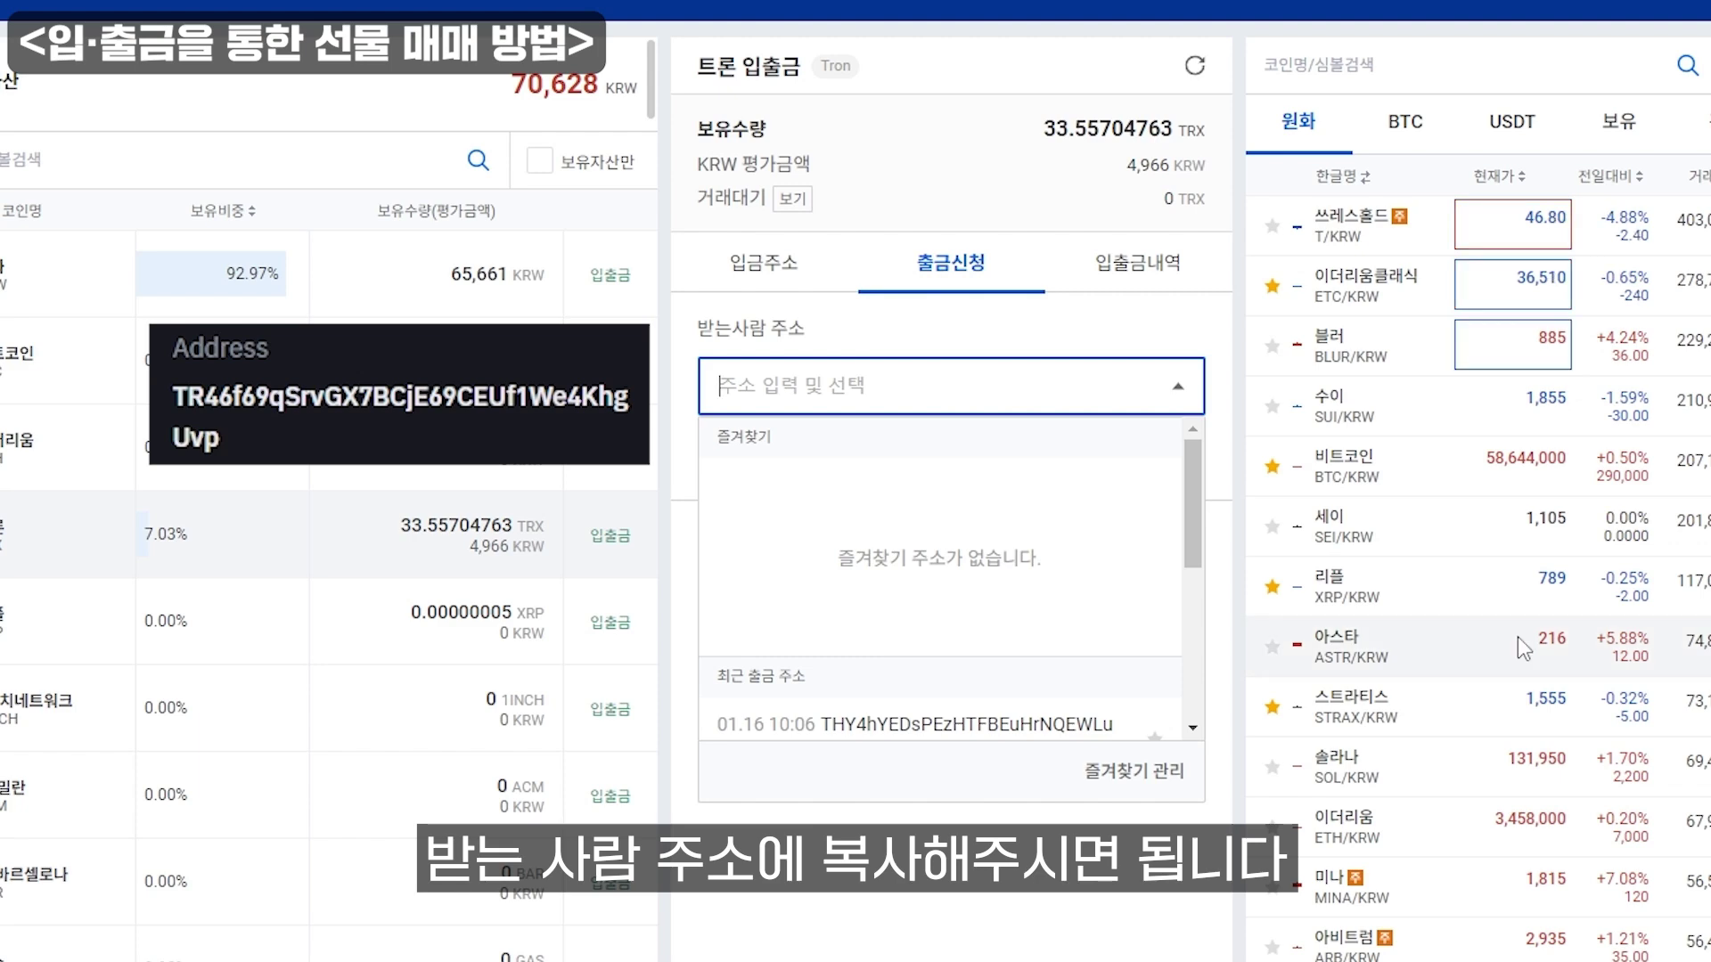
pyautogui.hotkey('ctrl', 'v')
pyautogui.click(1205, 712)
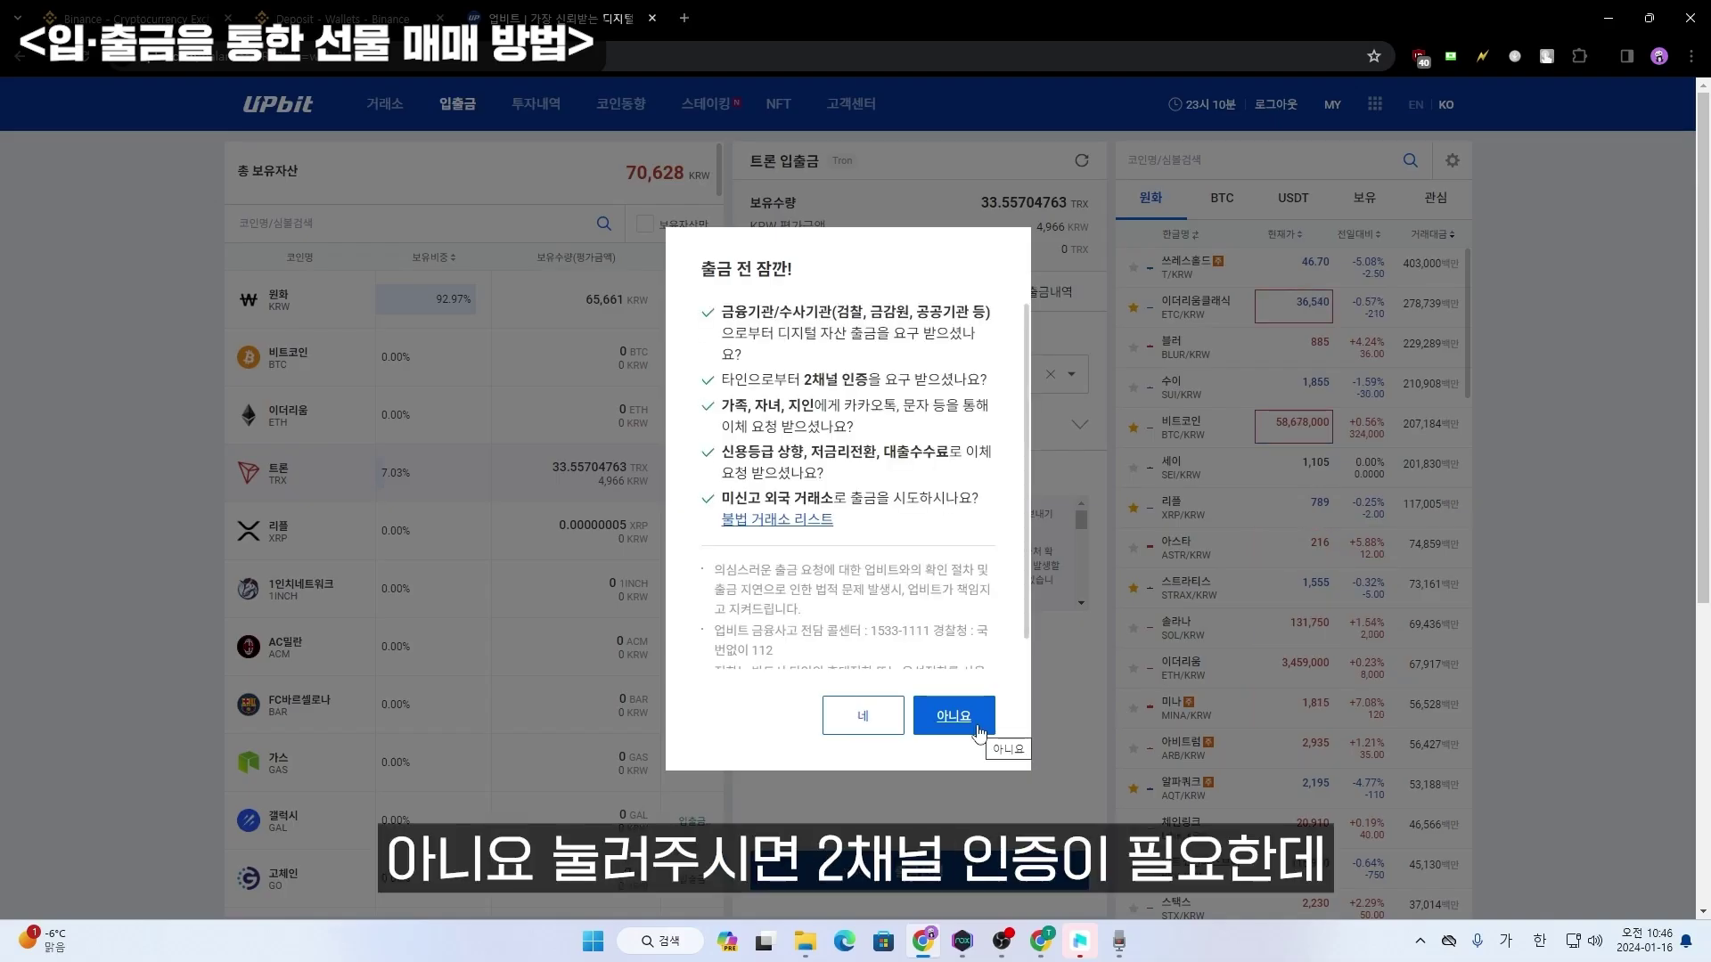
# - Dismiss the warning and request two-channel verification through KakaoTalk
pyautogui.click(980, 717)
pyautogui.click(980, 726)
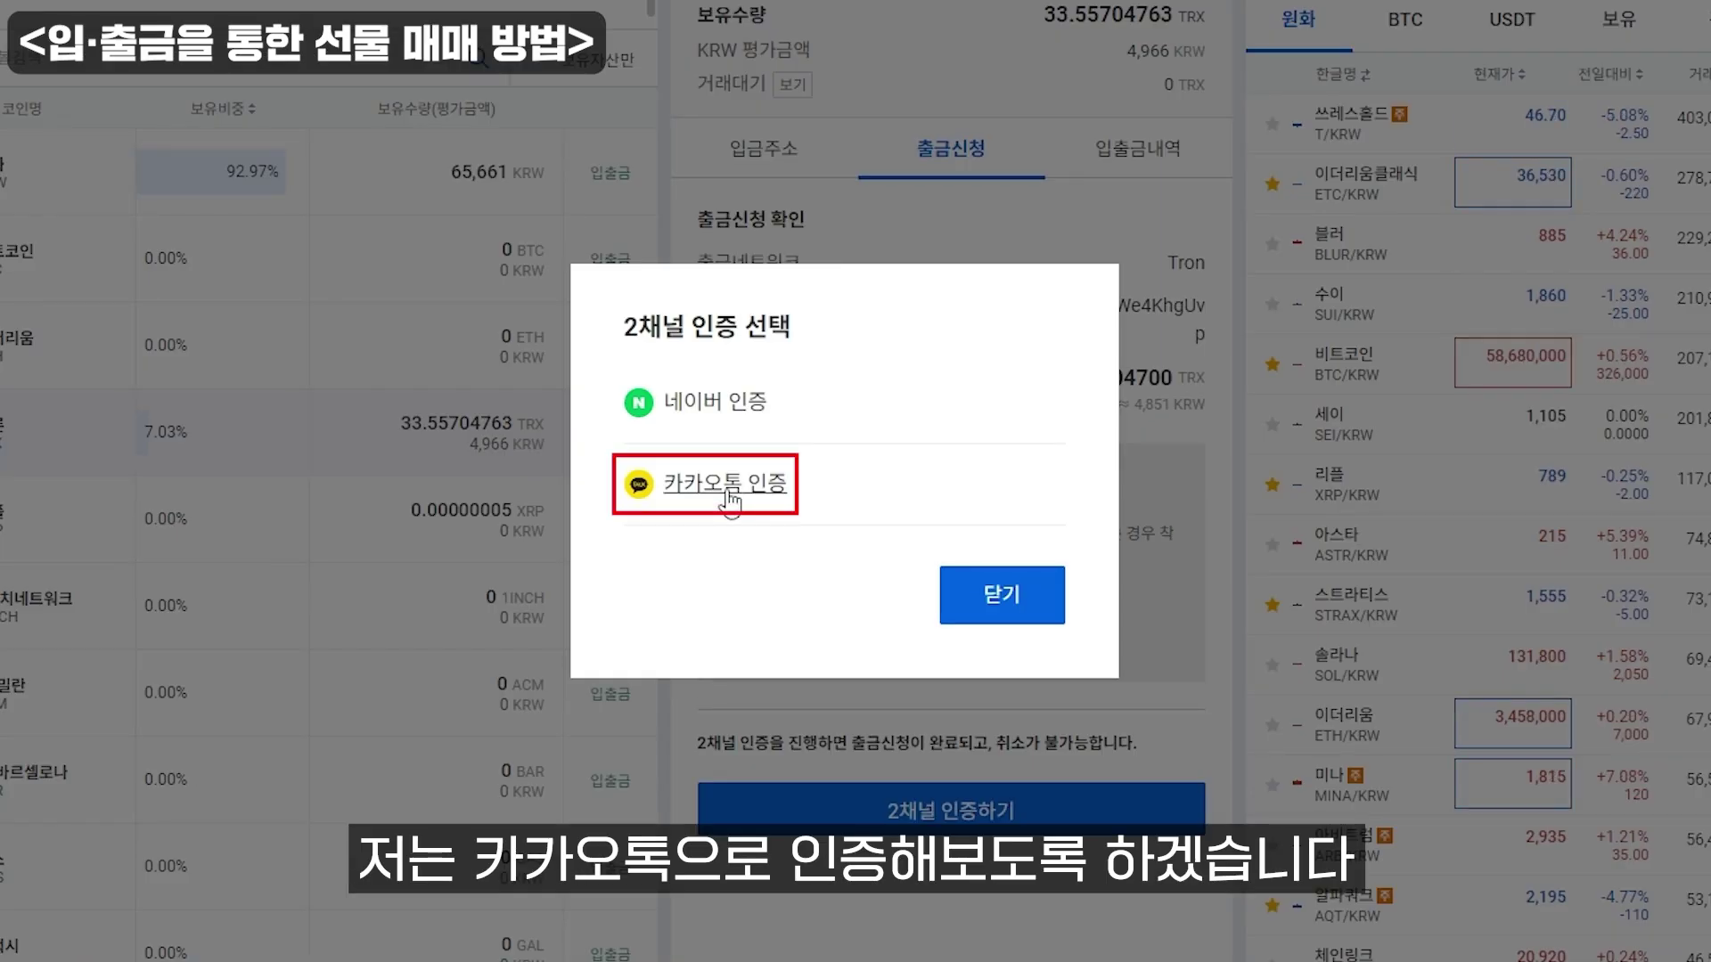
pyautogui.click(729, 493)
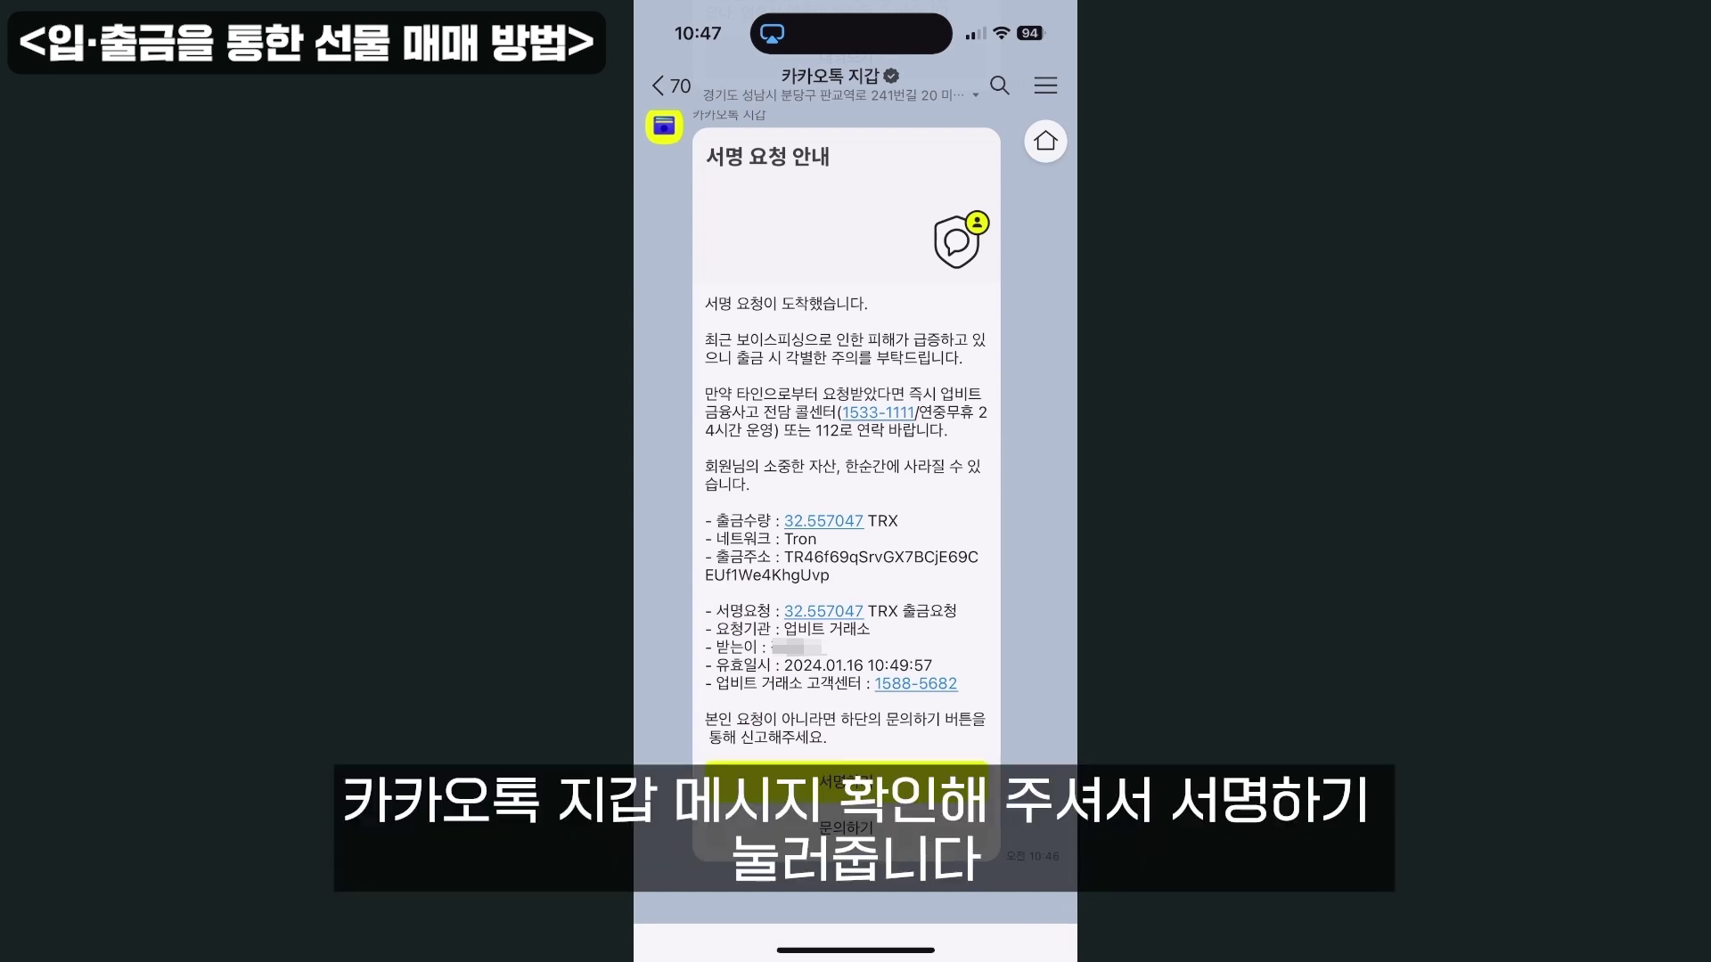
# - Sign the 32.557047 TRX withdrawal in KakaoTalk with third-party consent, then return to Upbit
pyautogui.click(846, 782)
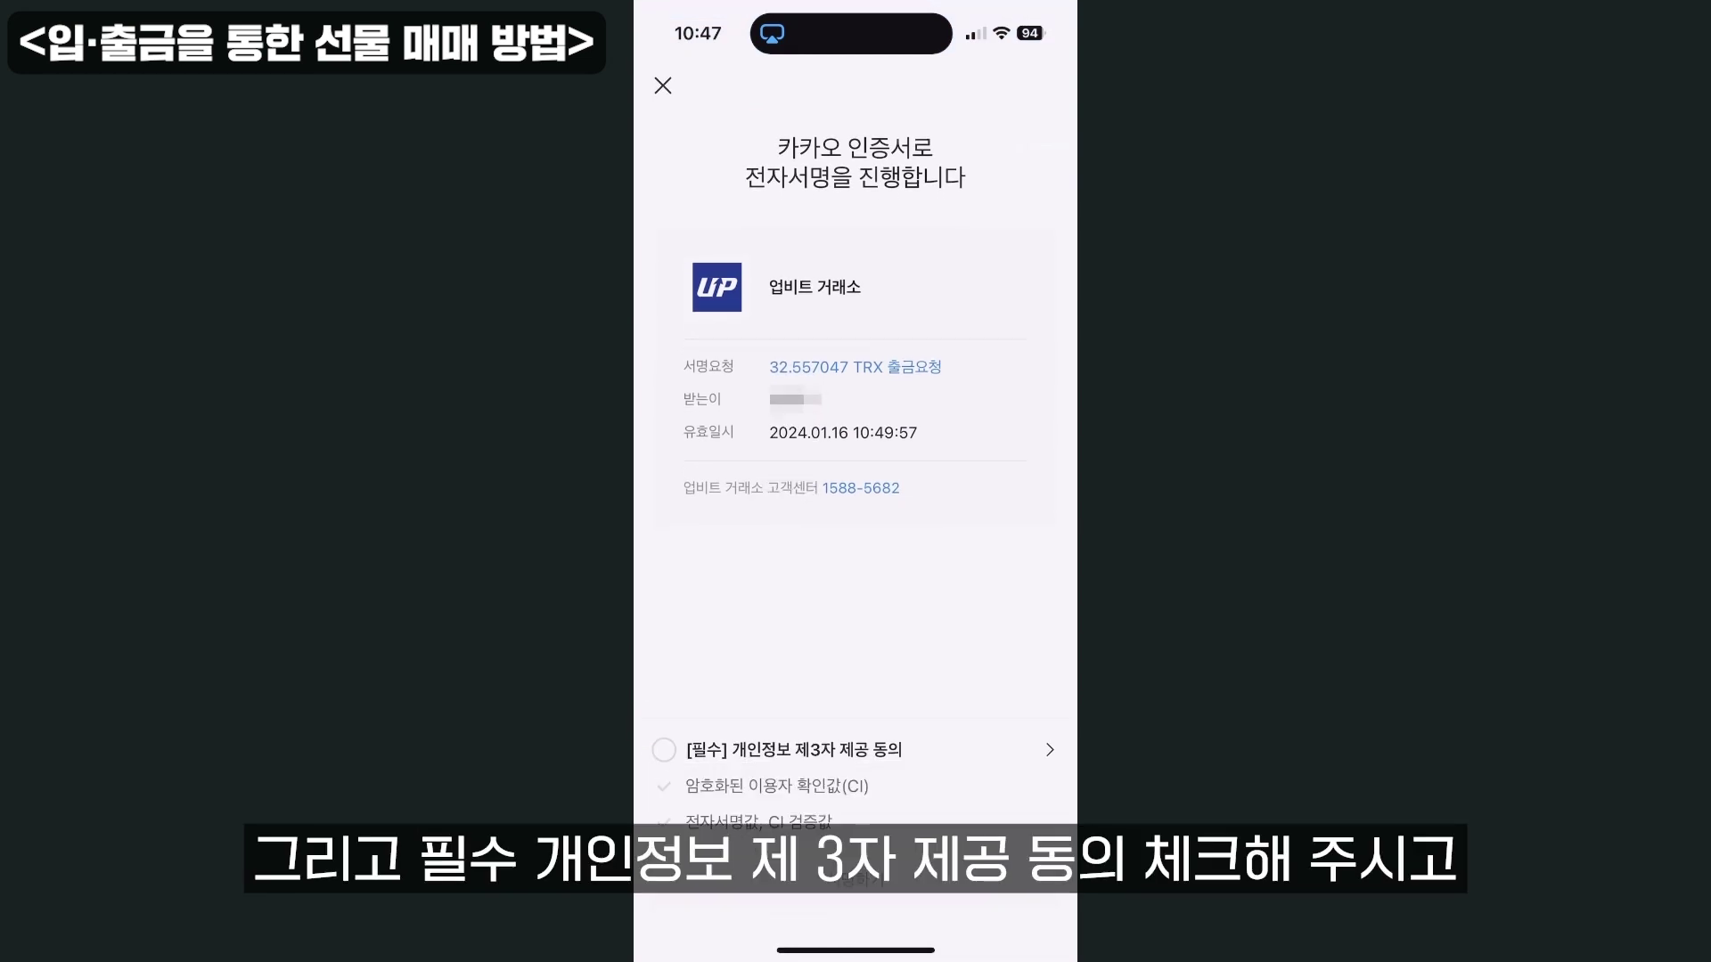
pyautogui.click(664, 750)
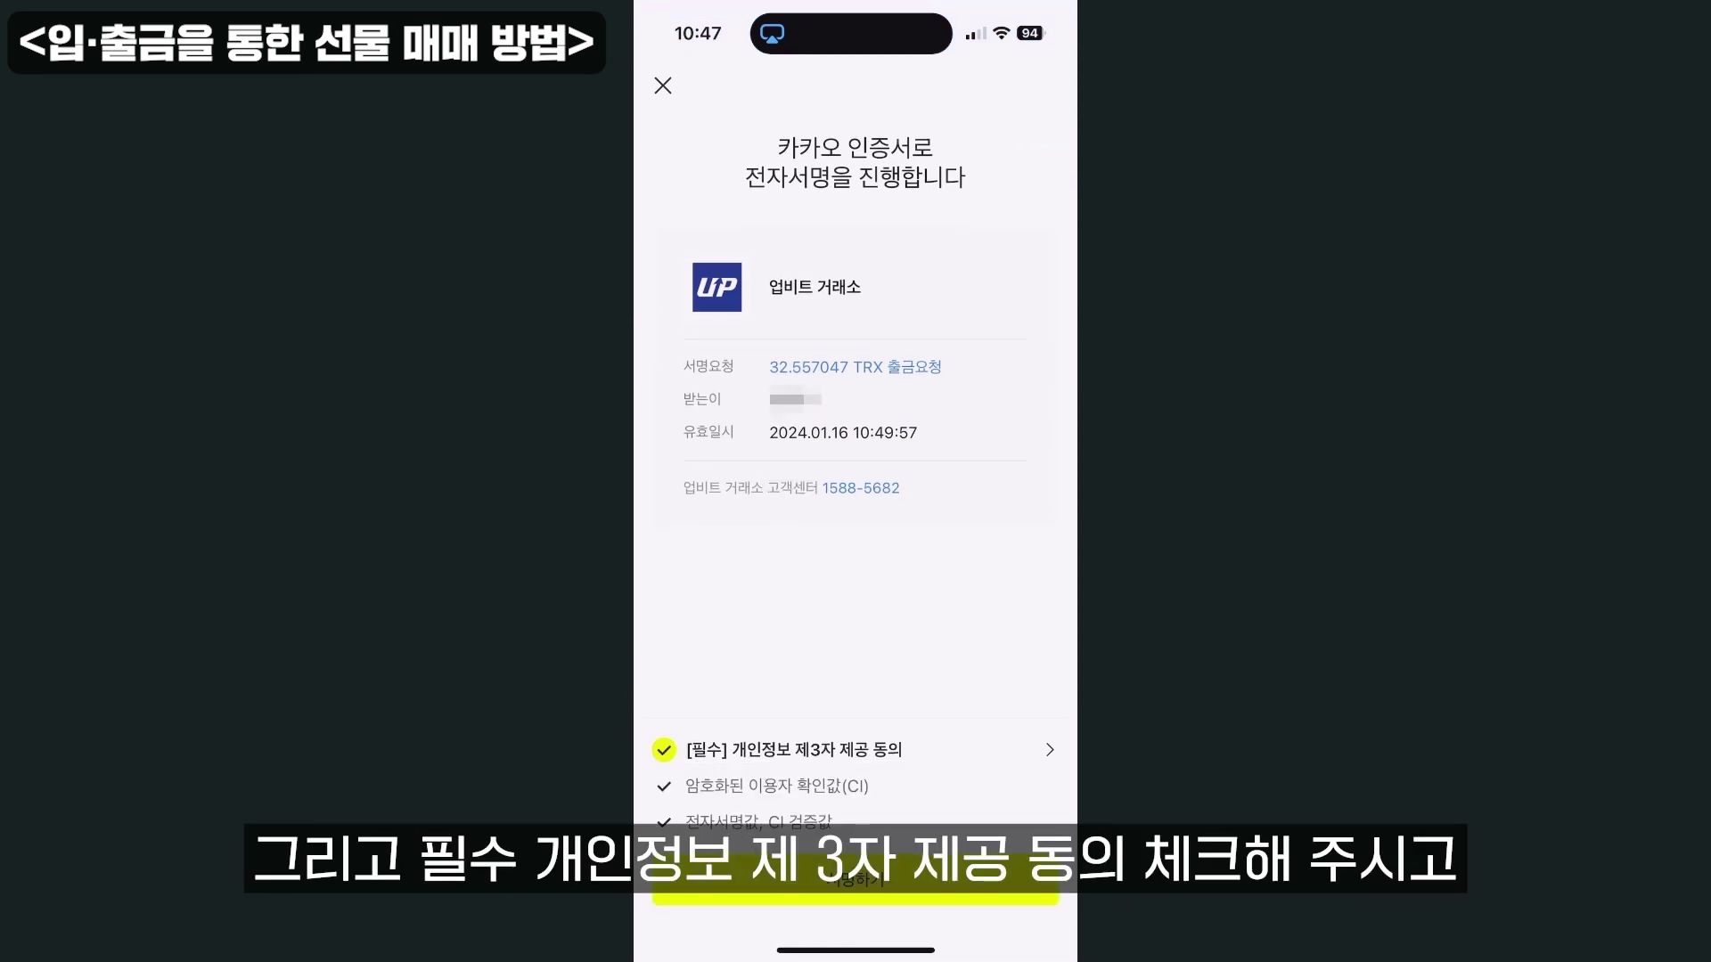
pyautogui.click(855, 881)
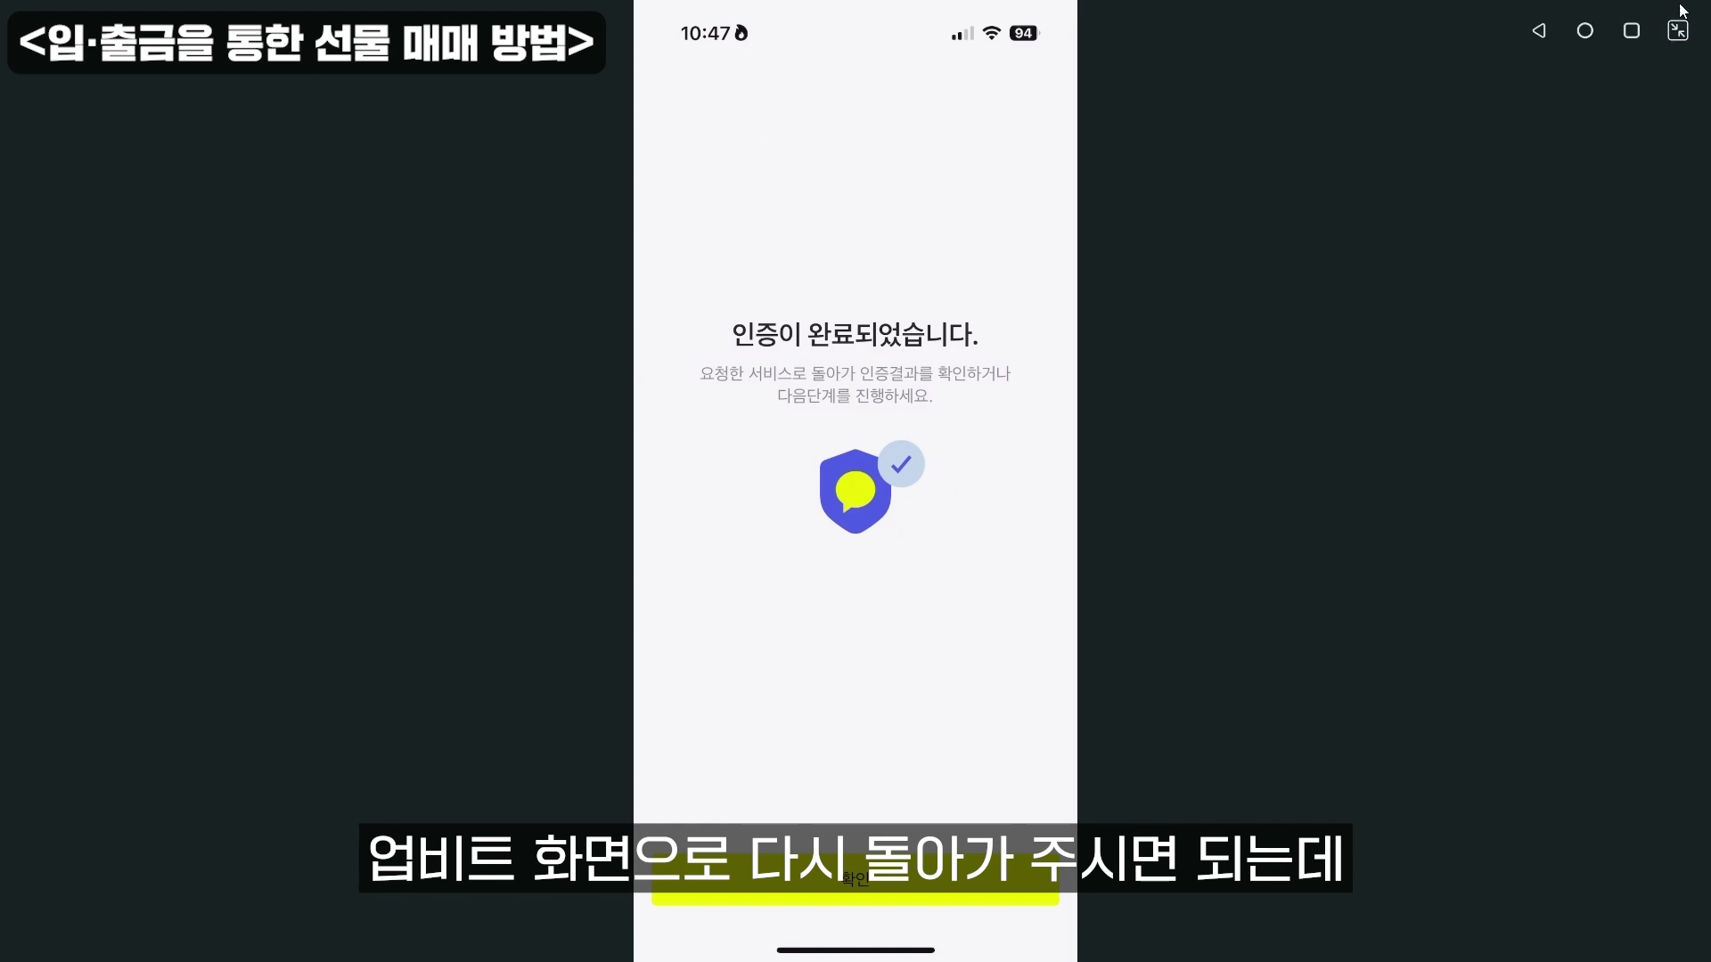
pyautogui.click(1684, 42)
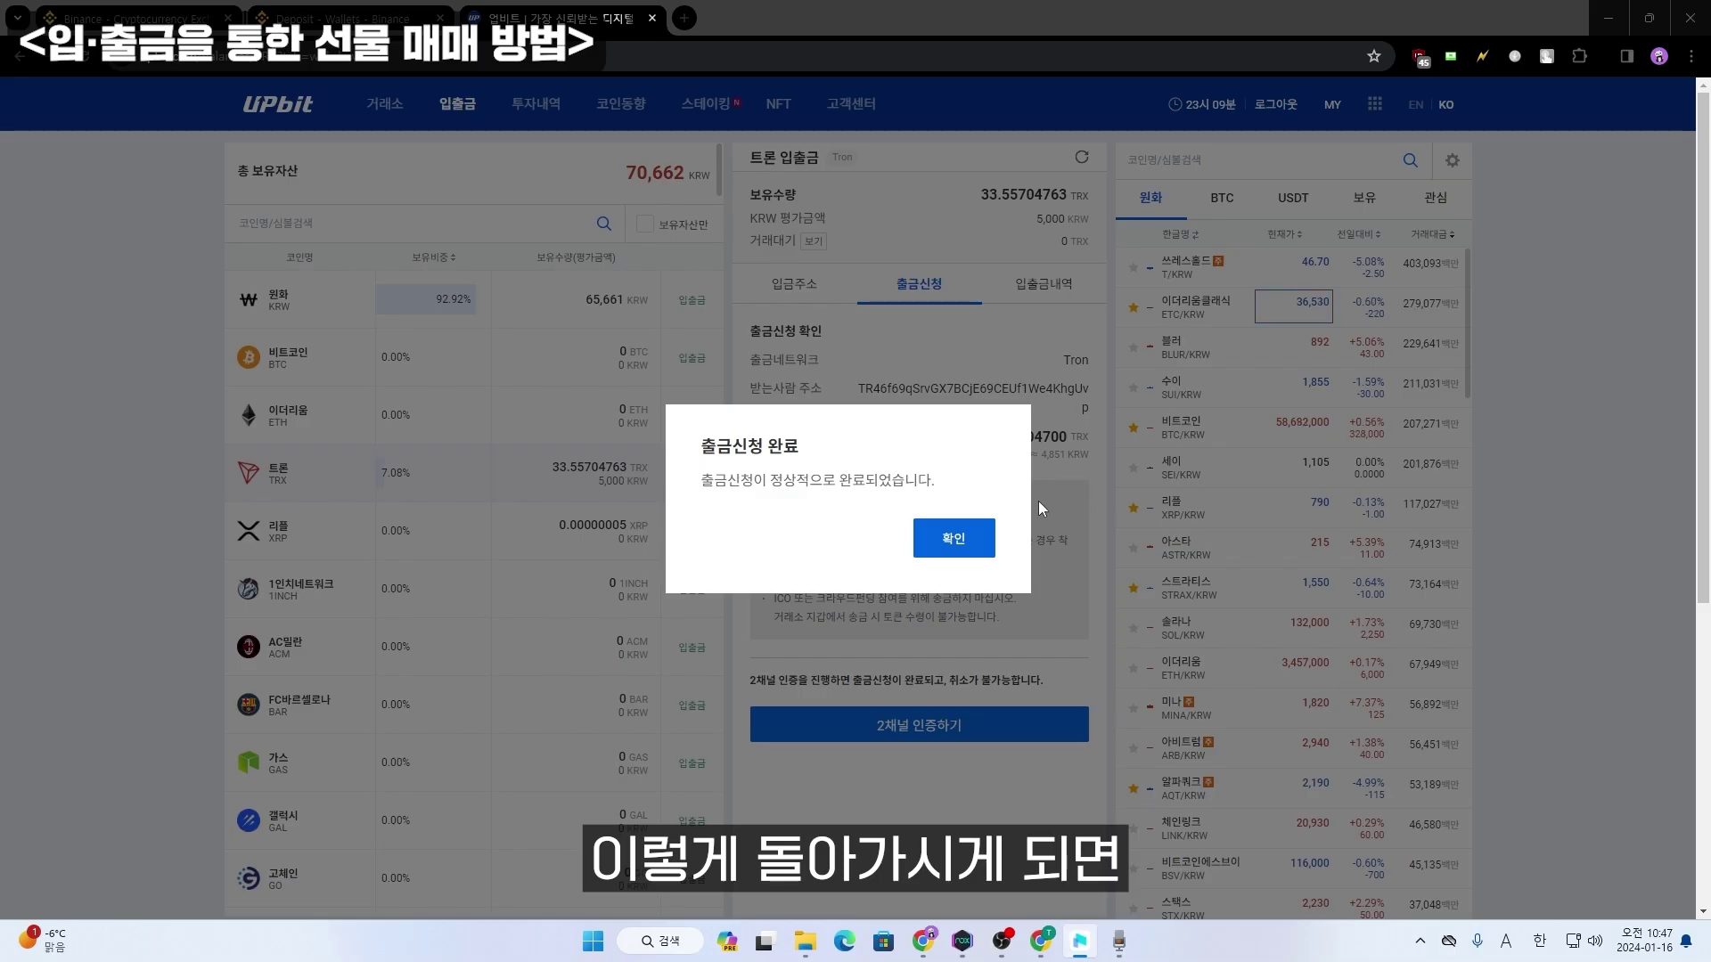
# - Confirm the 출금신청 완료 dialog for the TRX withdrawal
pyautogui.click(952, 539)
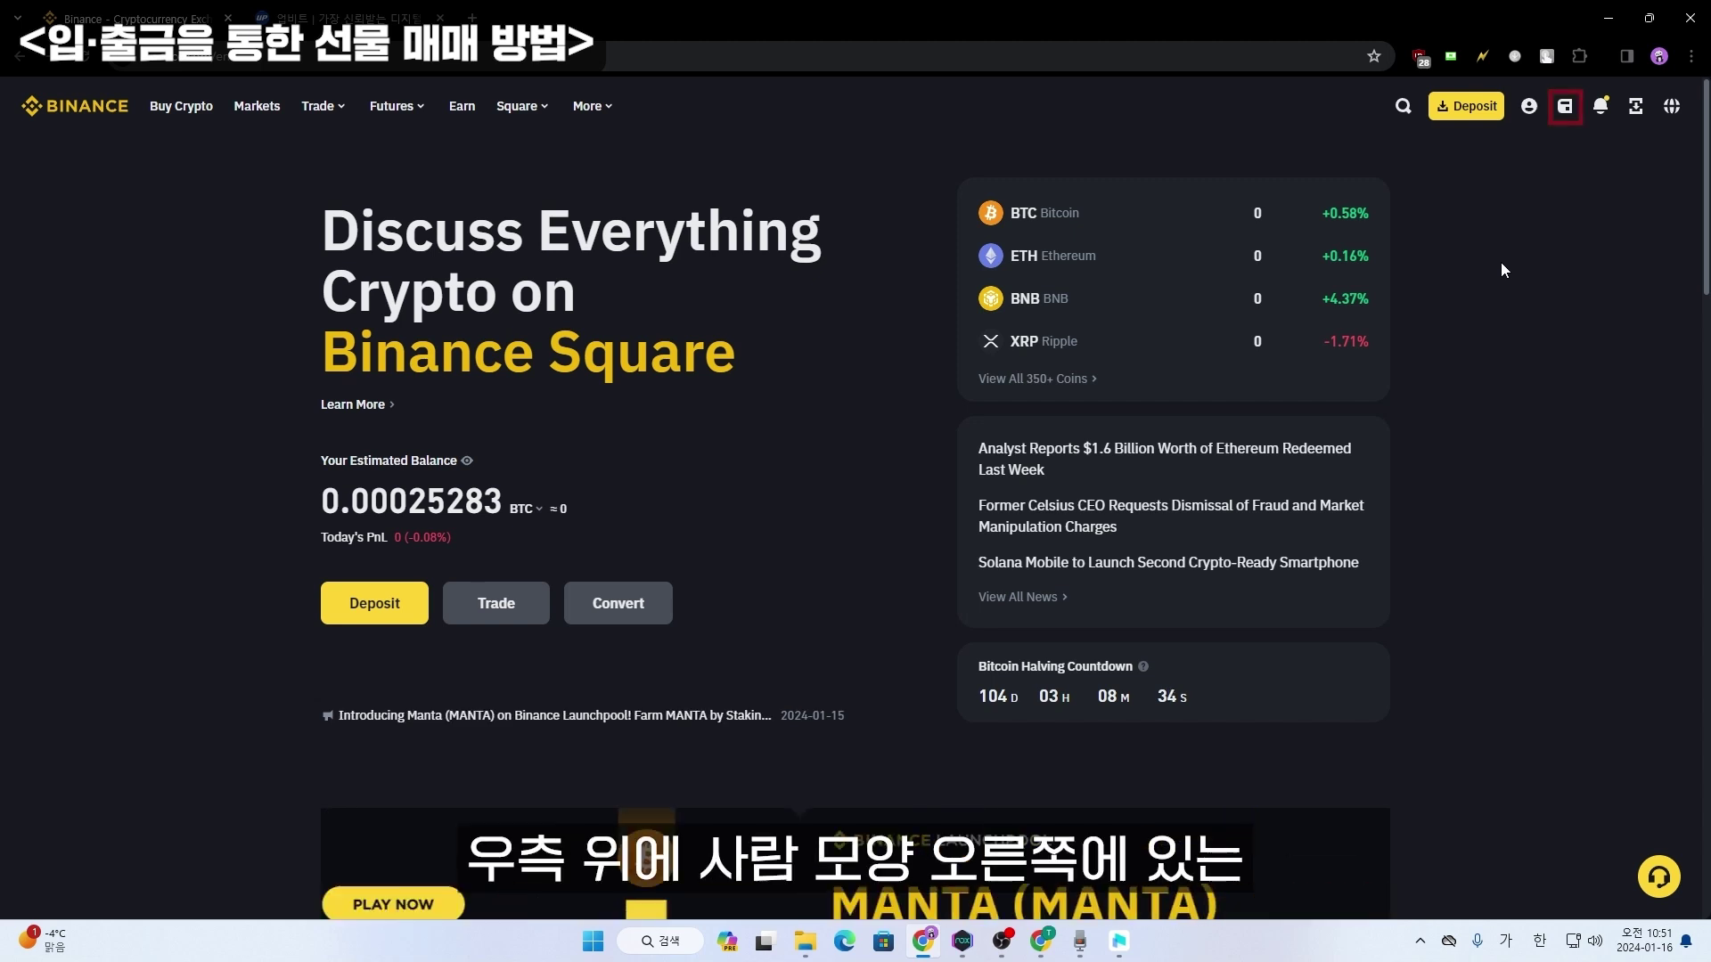
# - Open Binance's wallet Overview to check the 32.557047 TRX row
pyautogui.moveTo(1555, 125)
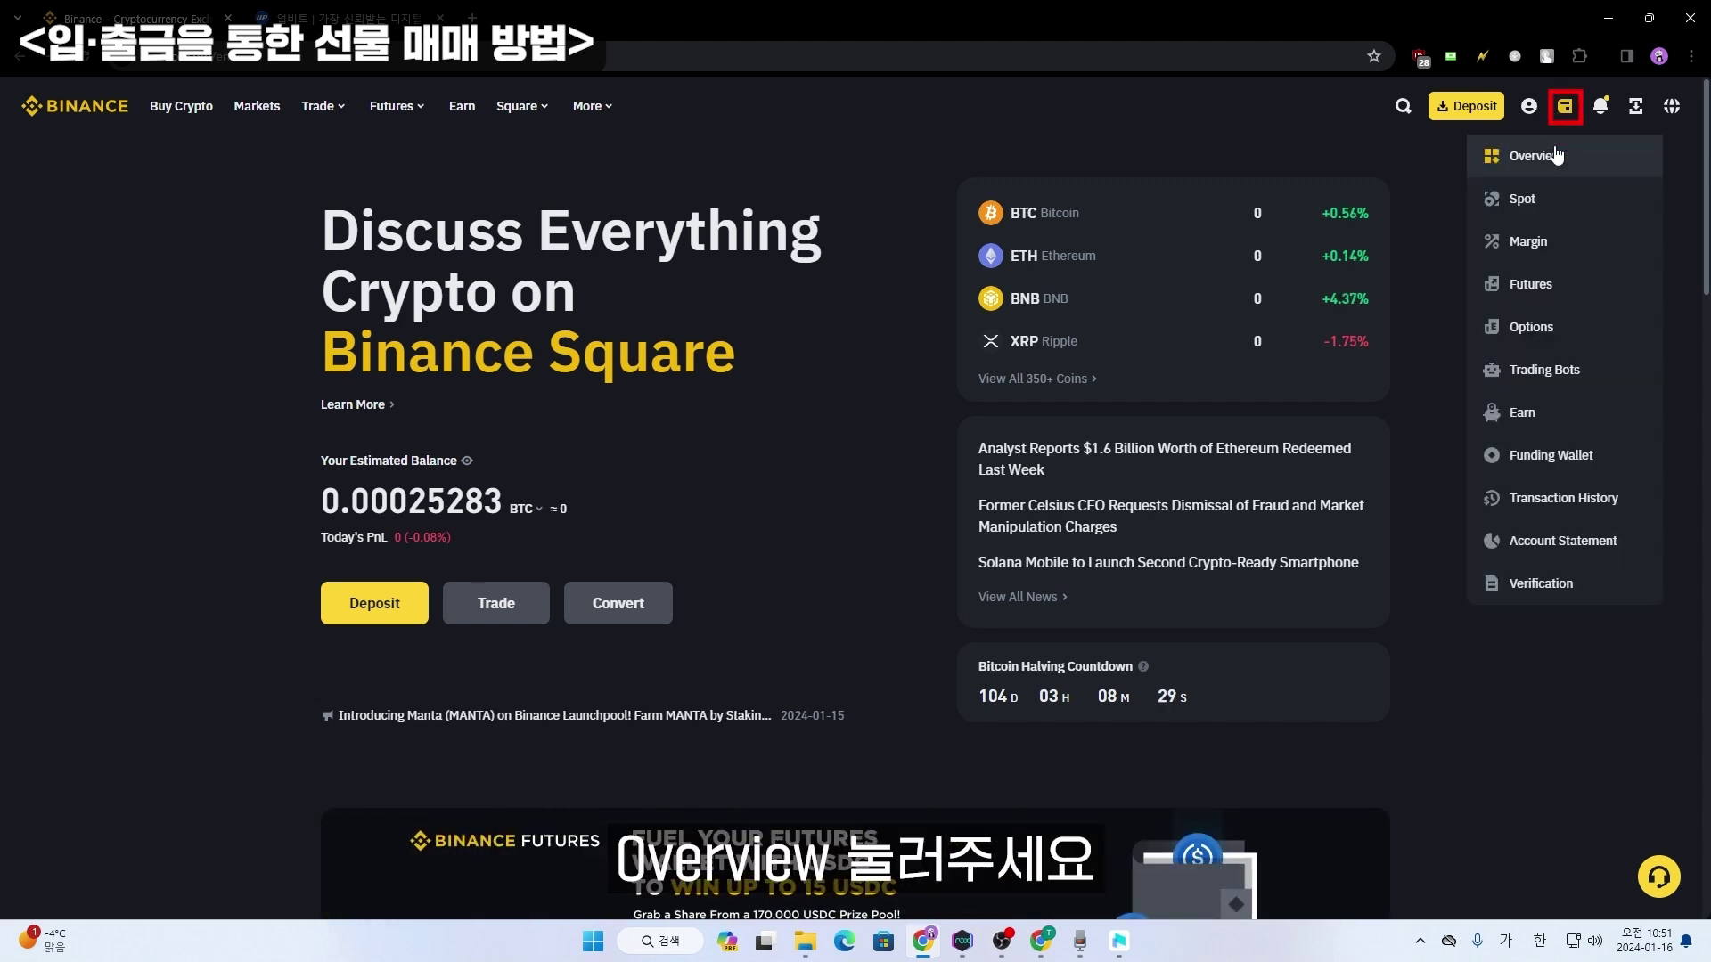
pyautogui.click(1534, 156)
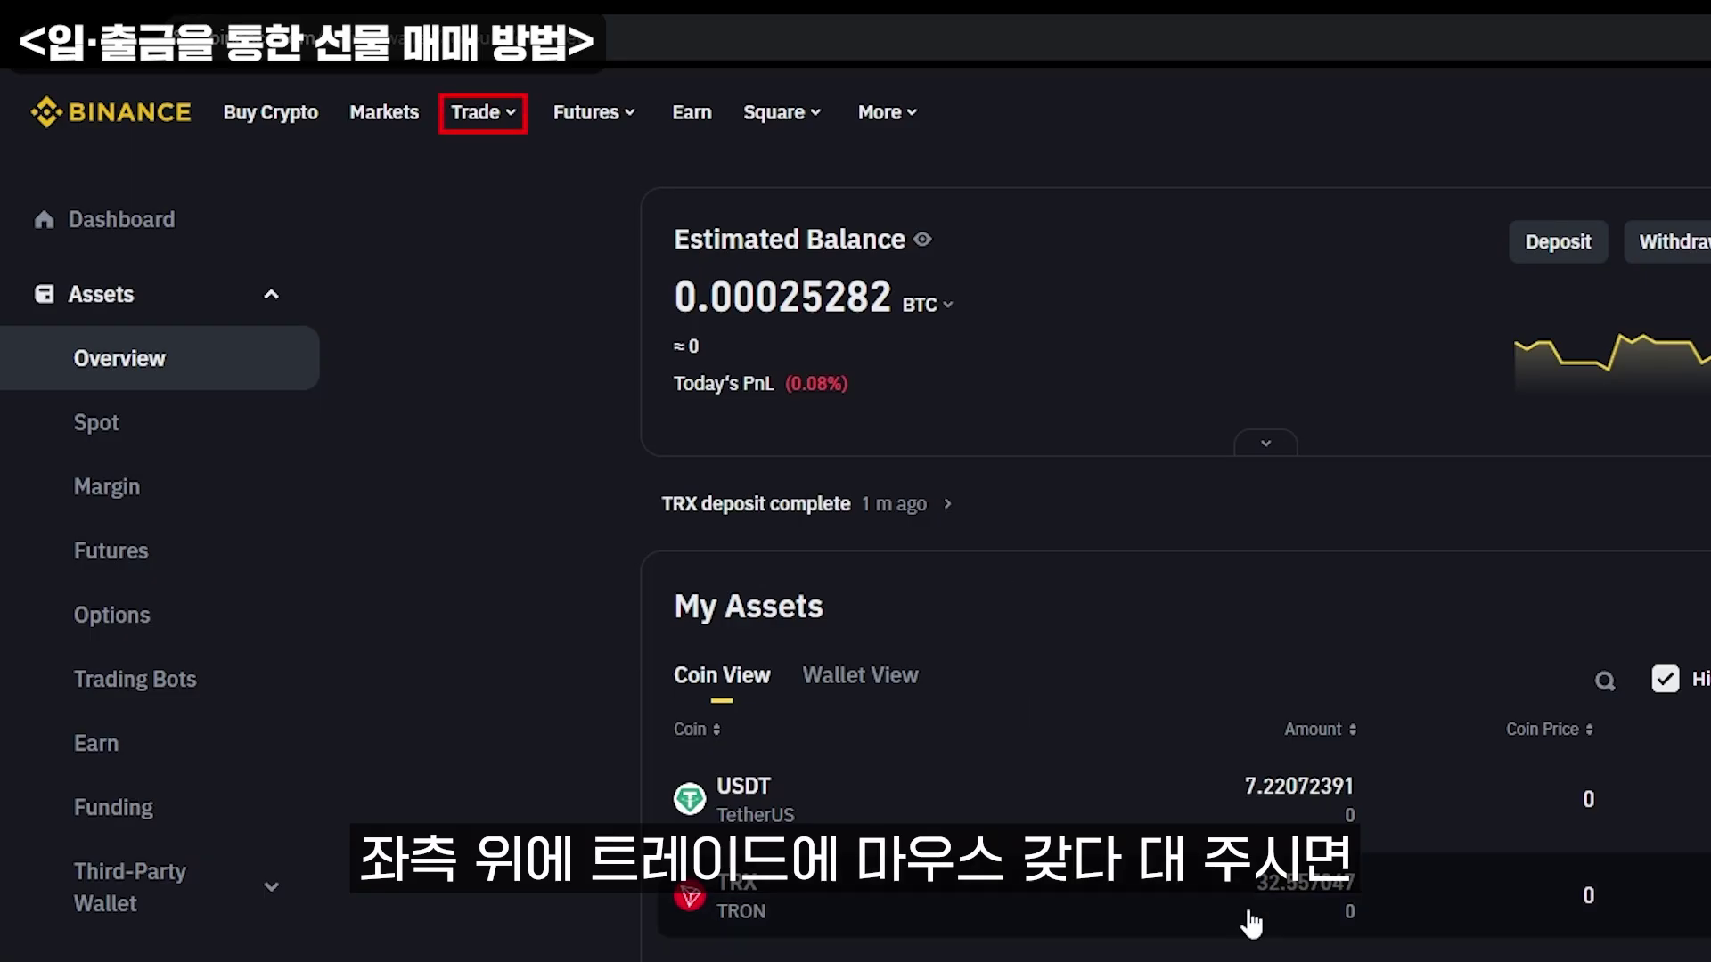
pyautogui.moveTo(324, 109)
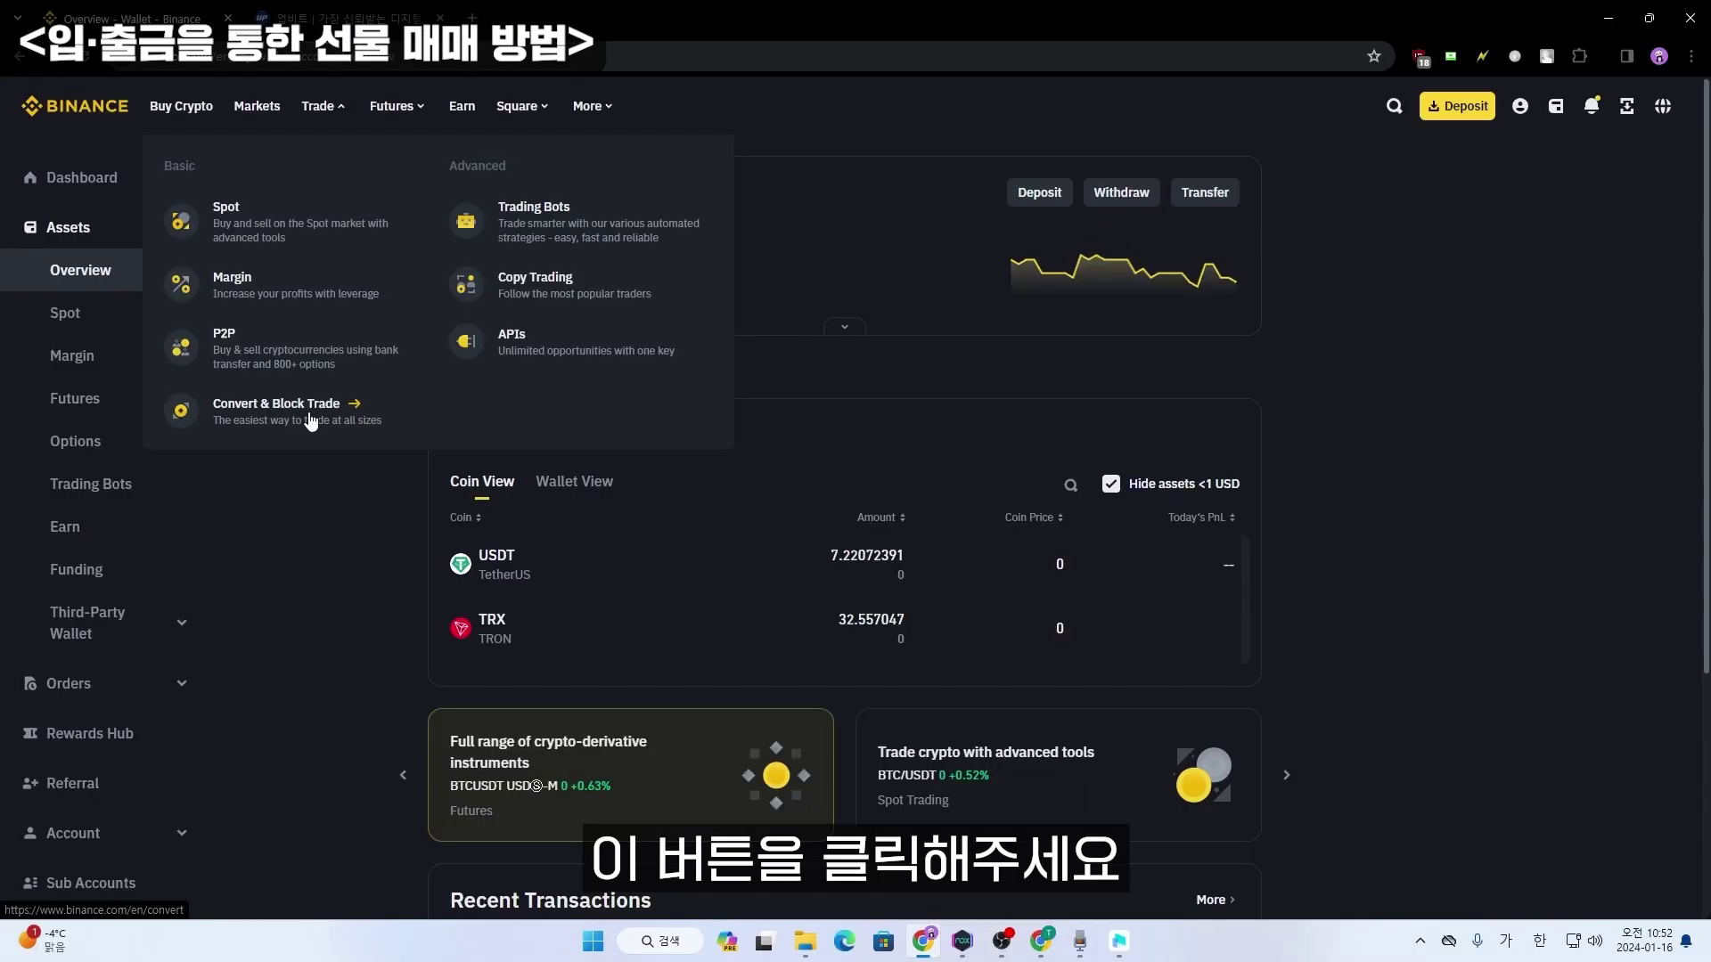
# - Convert the entire 32.557047 TRX balance into USDT
pyautogui.click(464, 586)
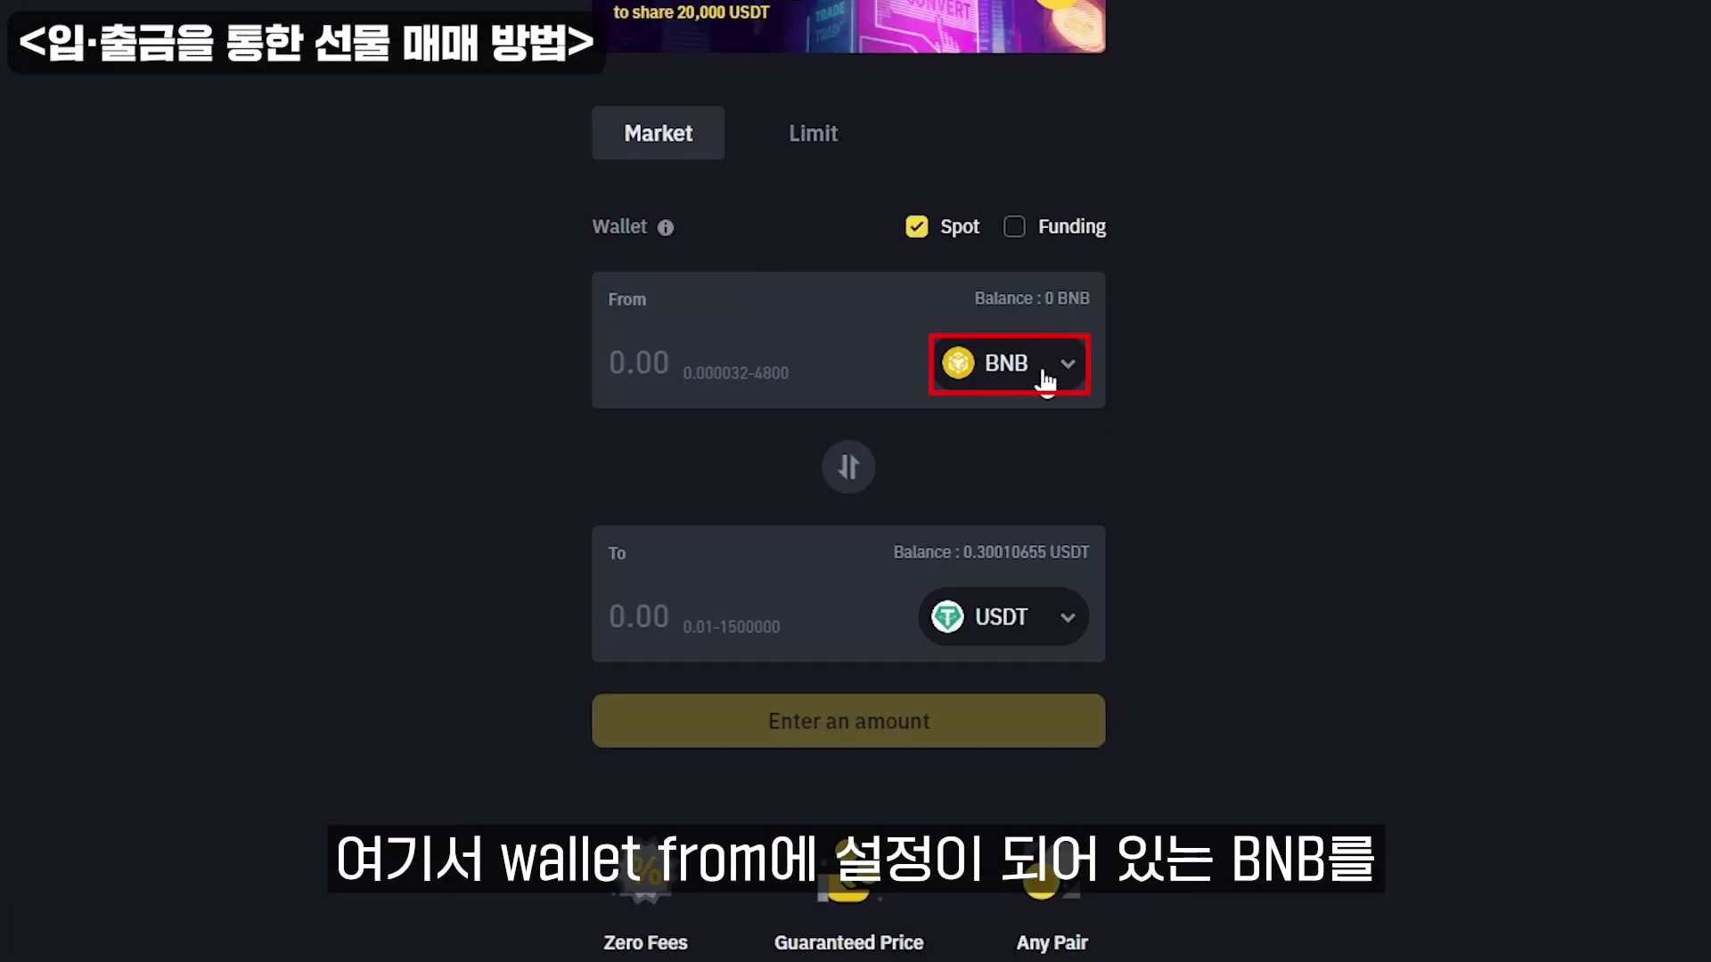
pyautogui.click(1038, 372)
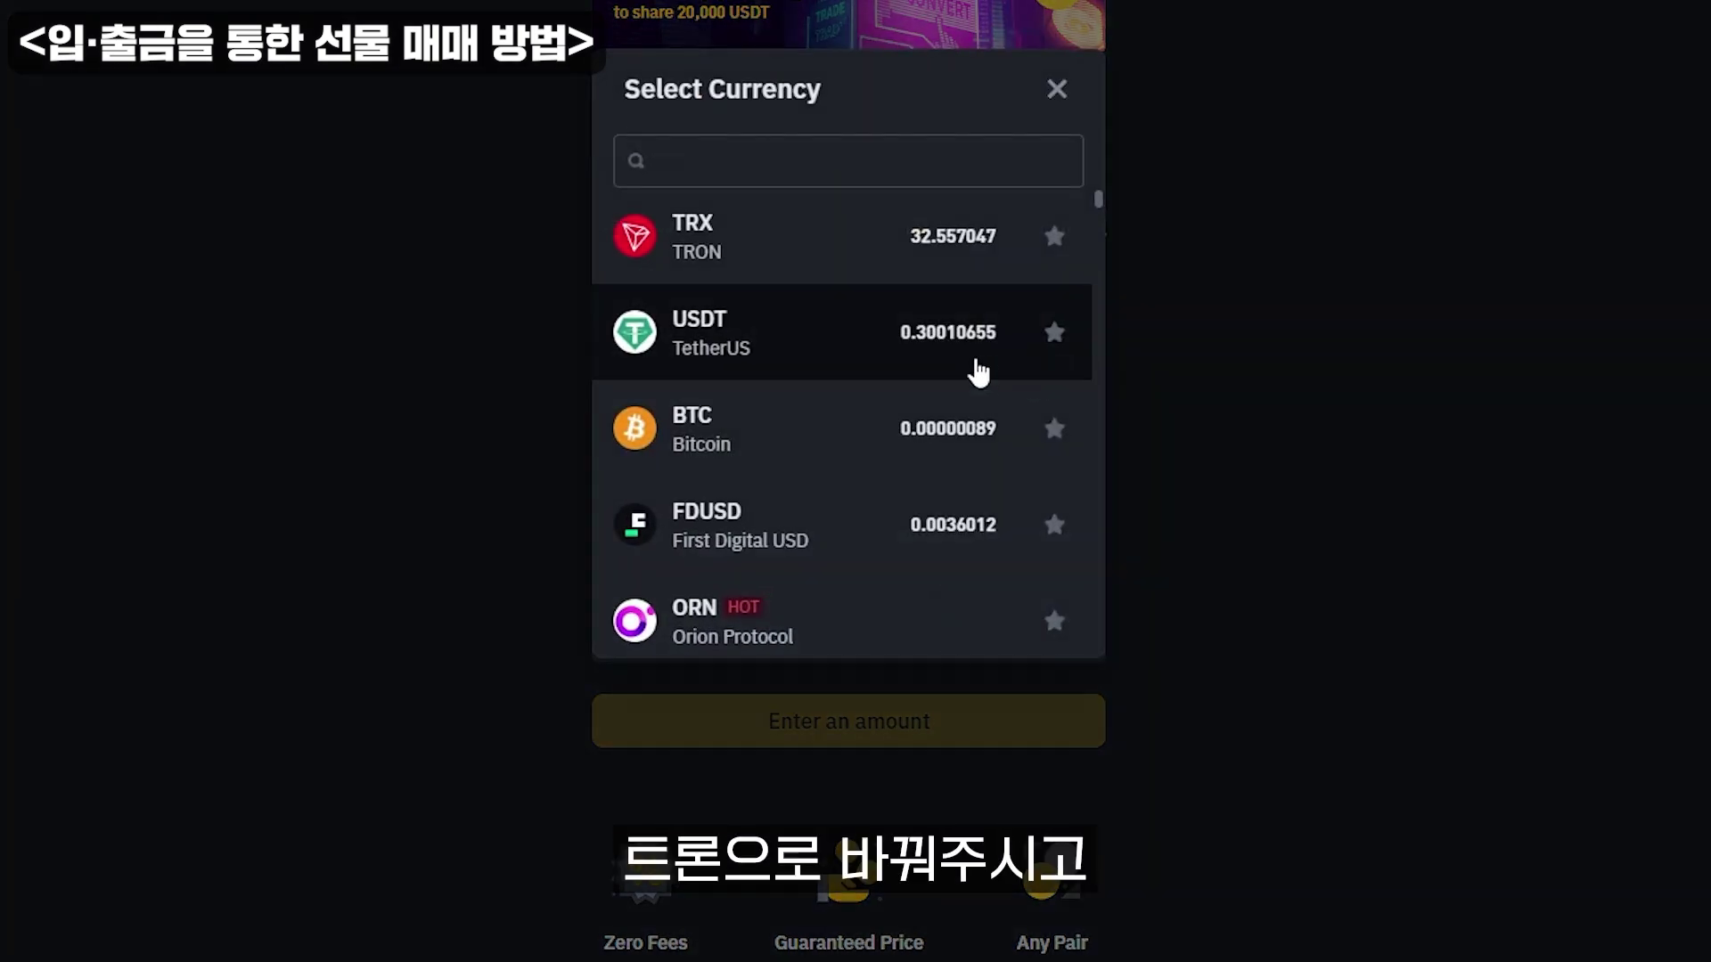
pyautogui.click(909, 270)
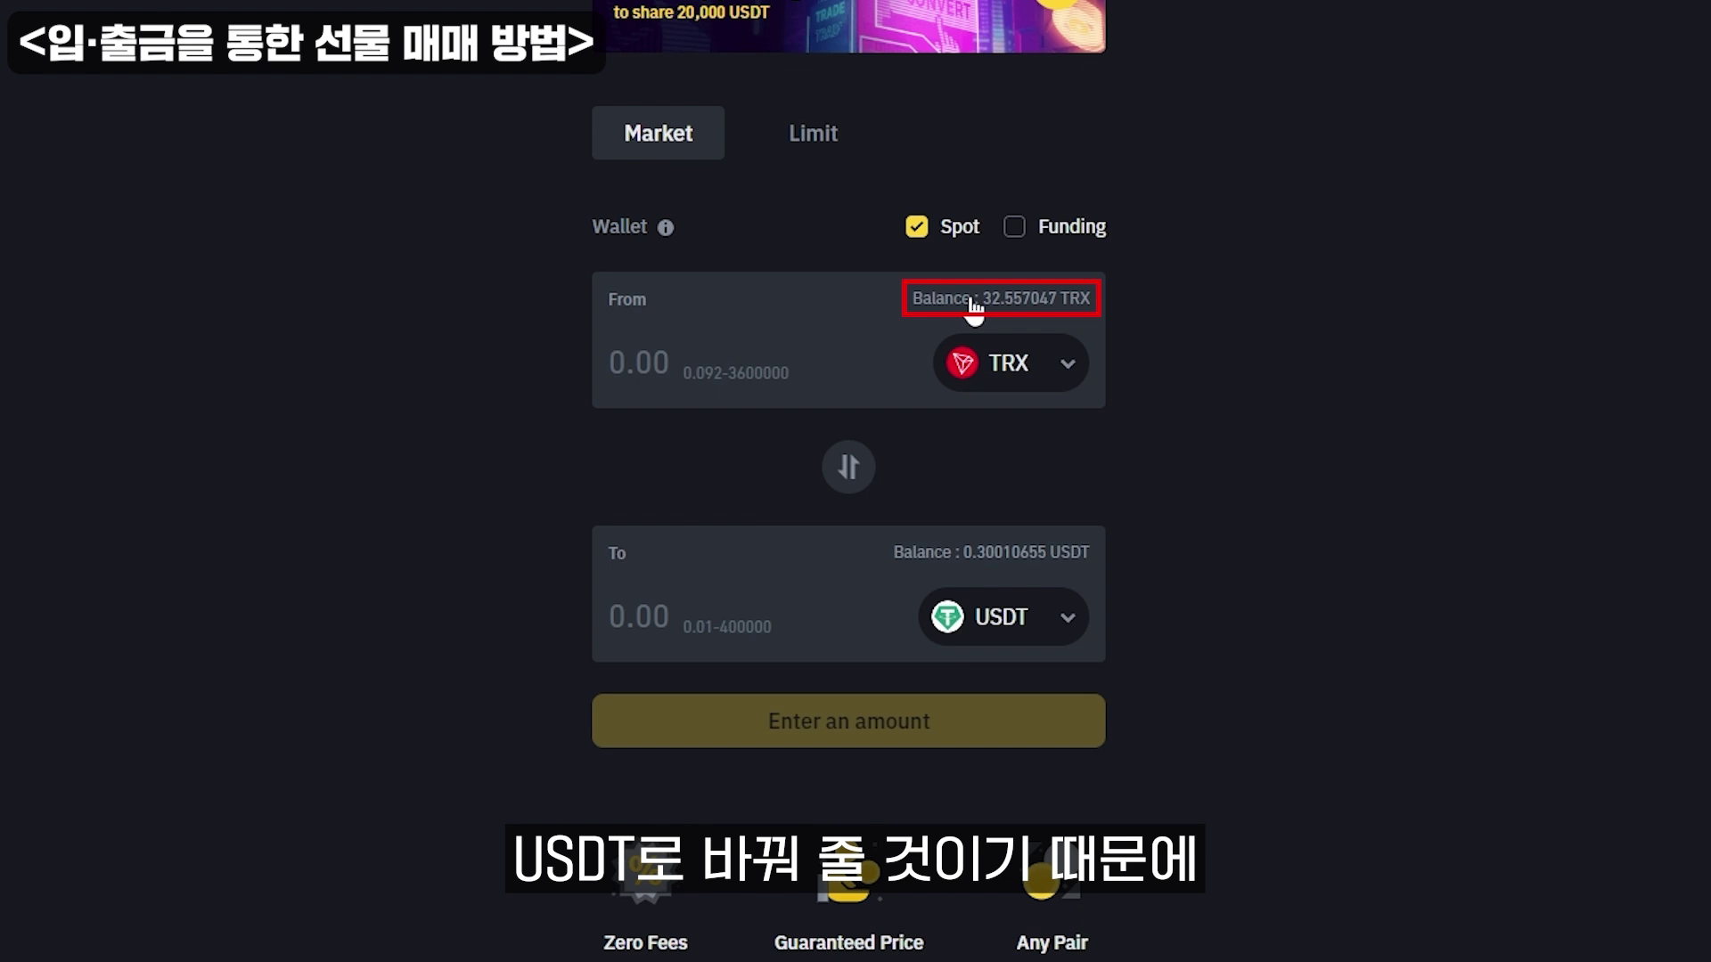
pyautogui.click(1015, 304)
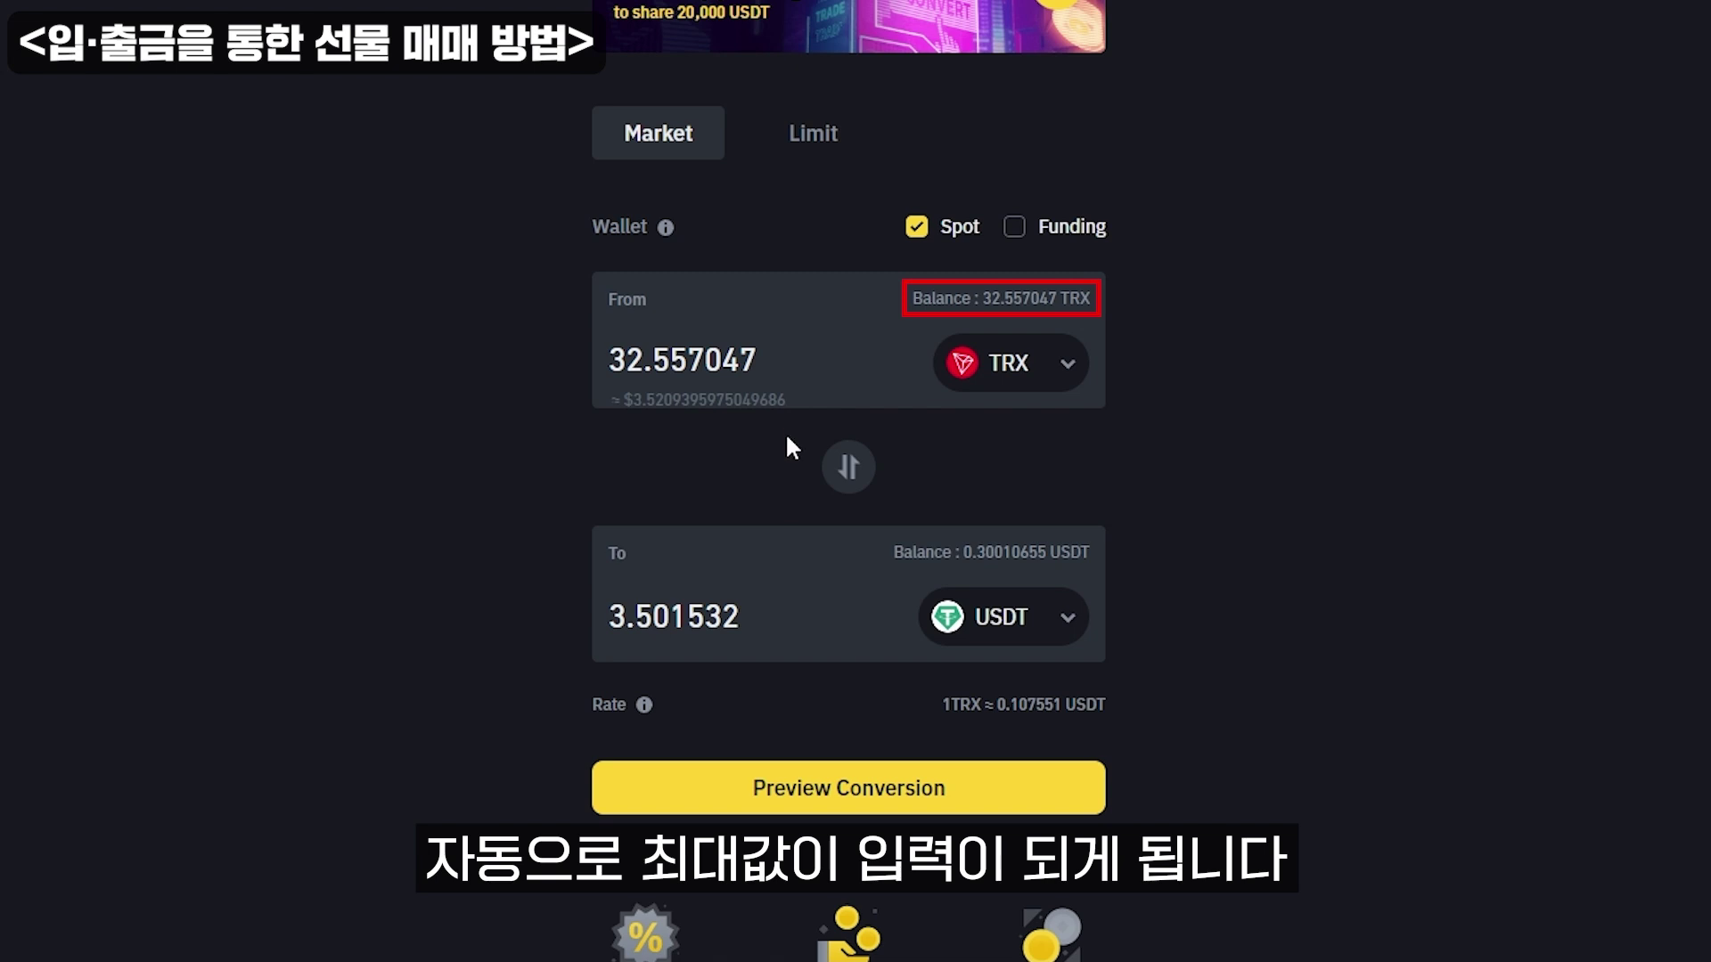
pyautogui.click(946, 780)
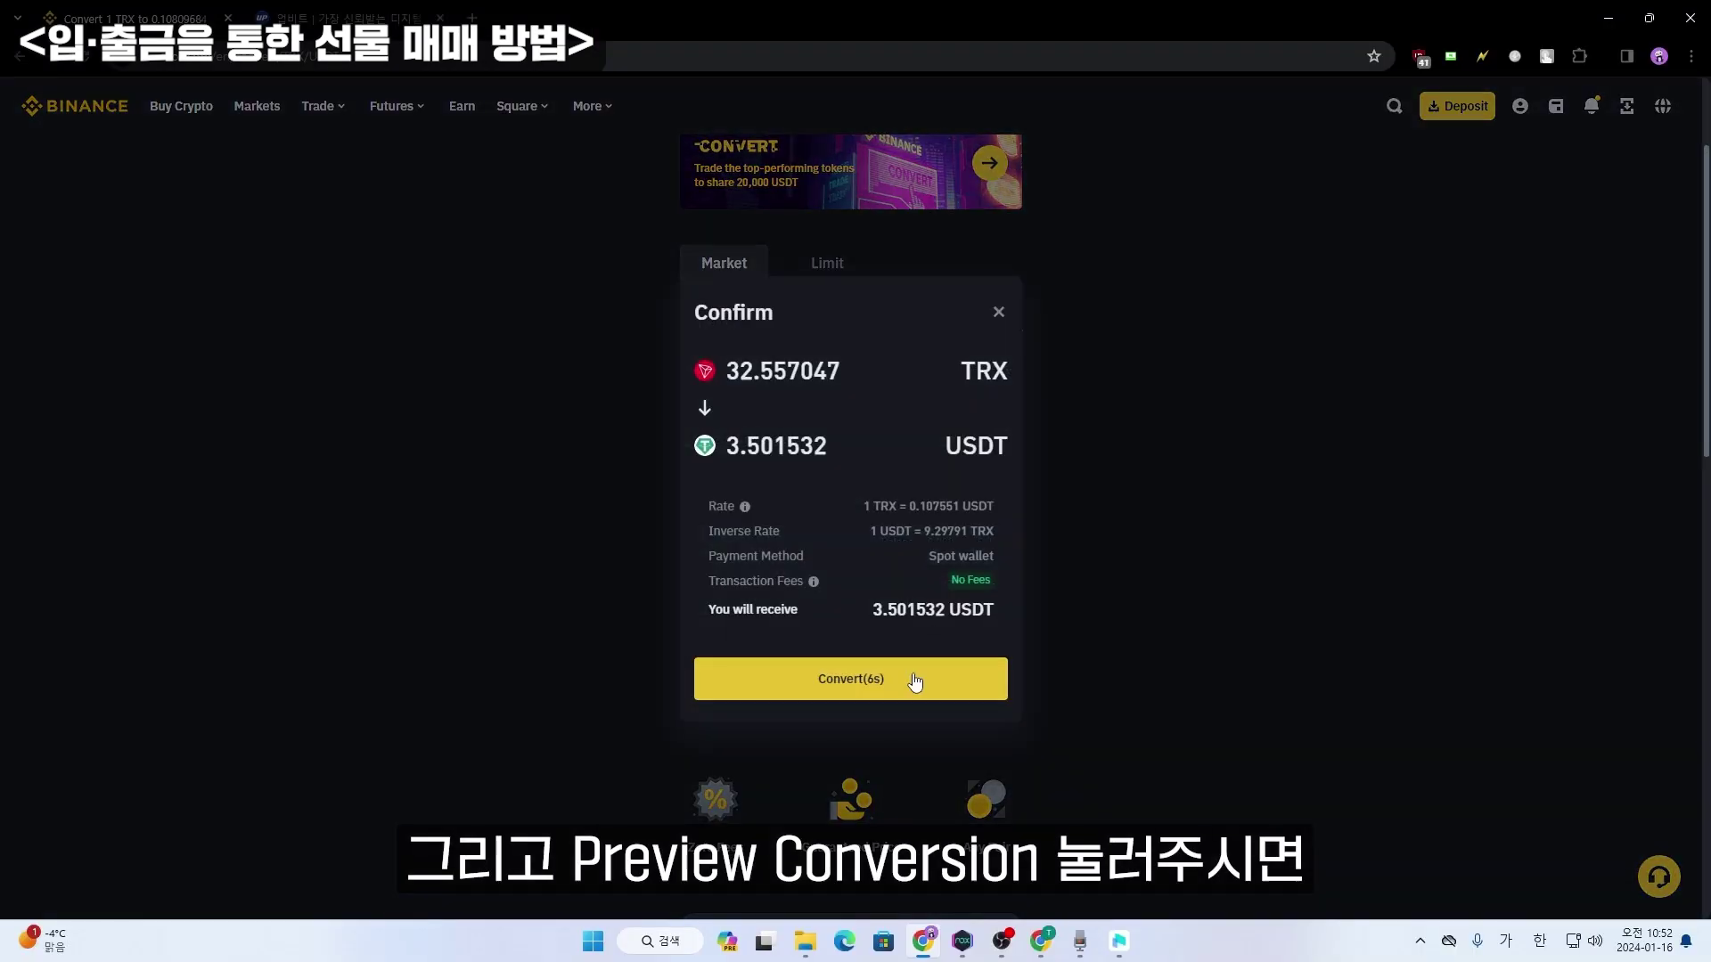
pyautogui.click(916, 681)
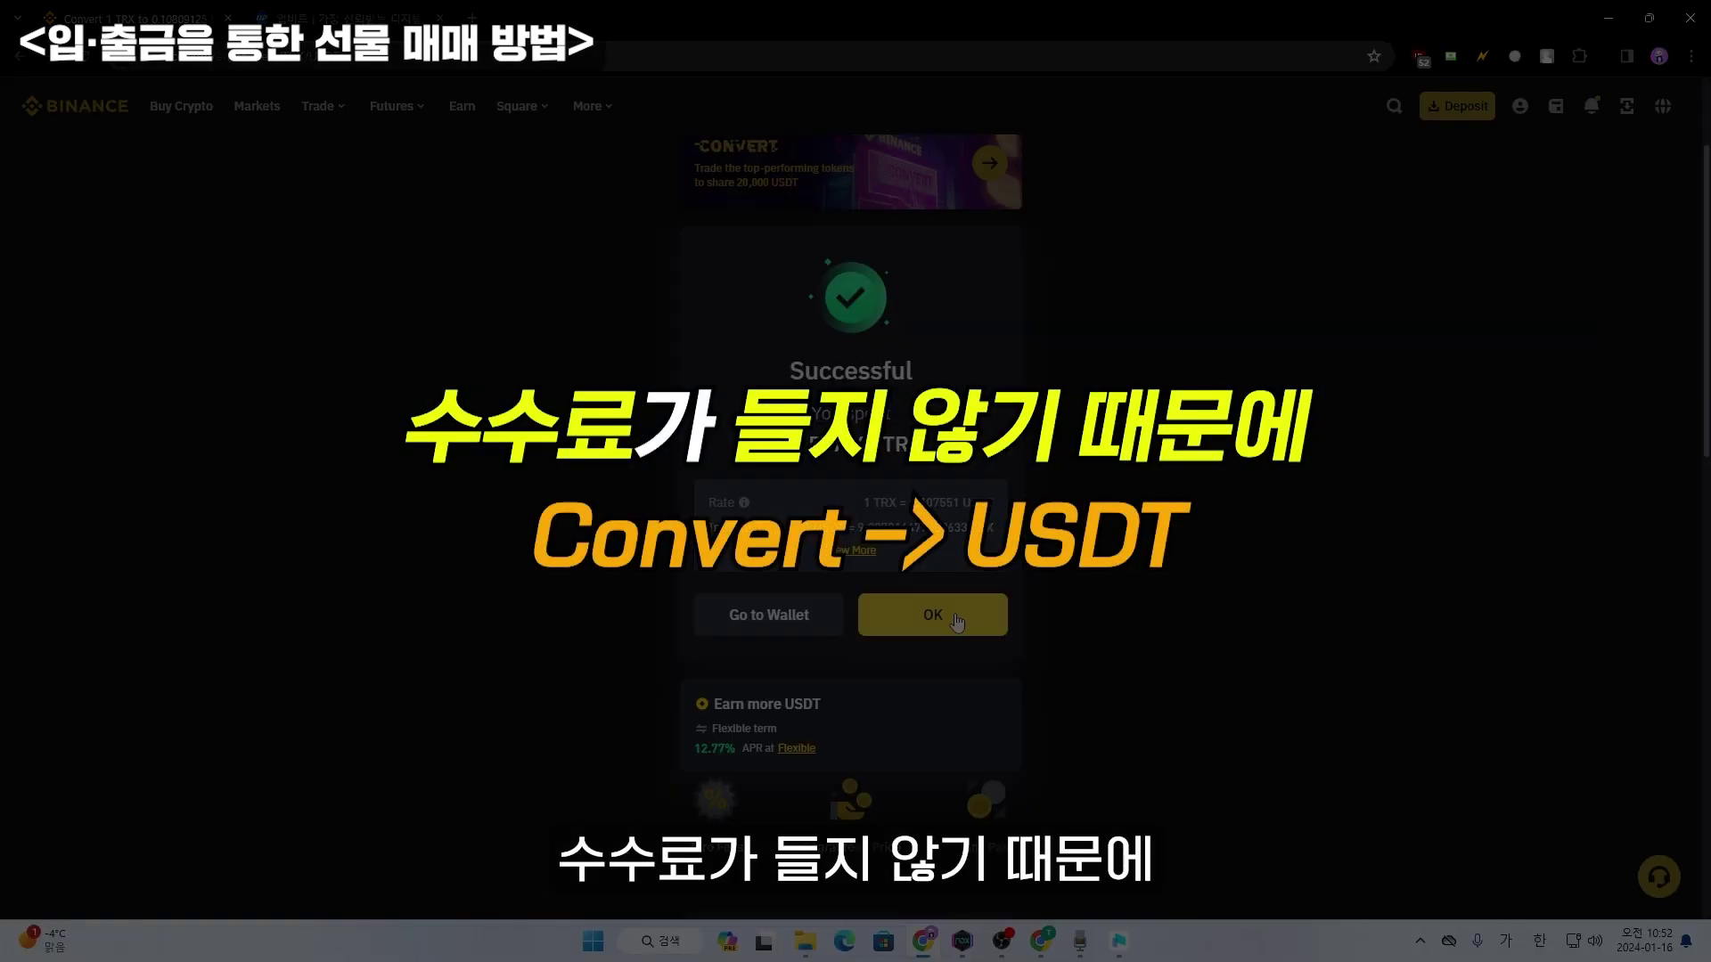
pyautogui.click(956, 621)
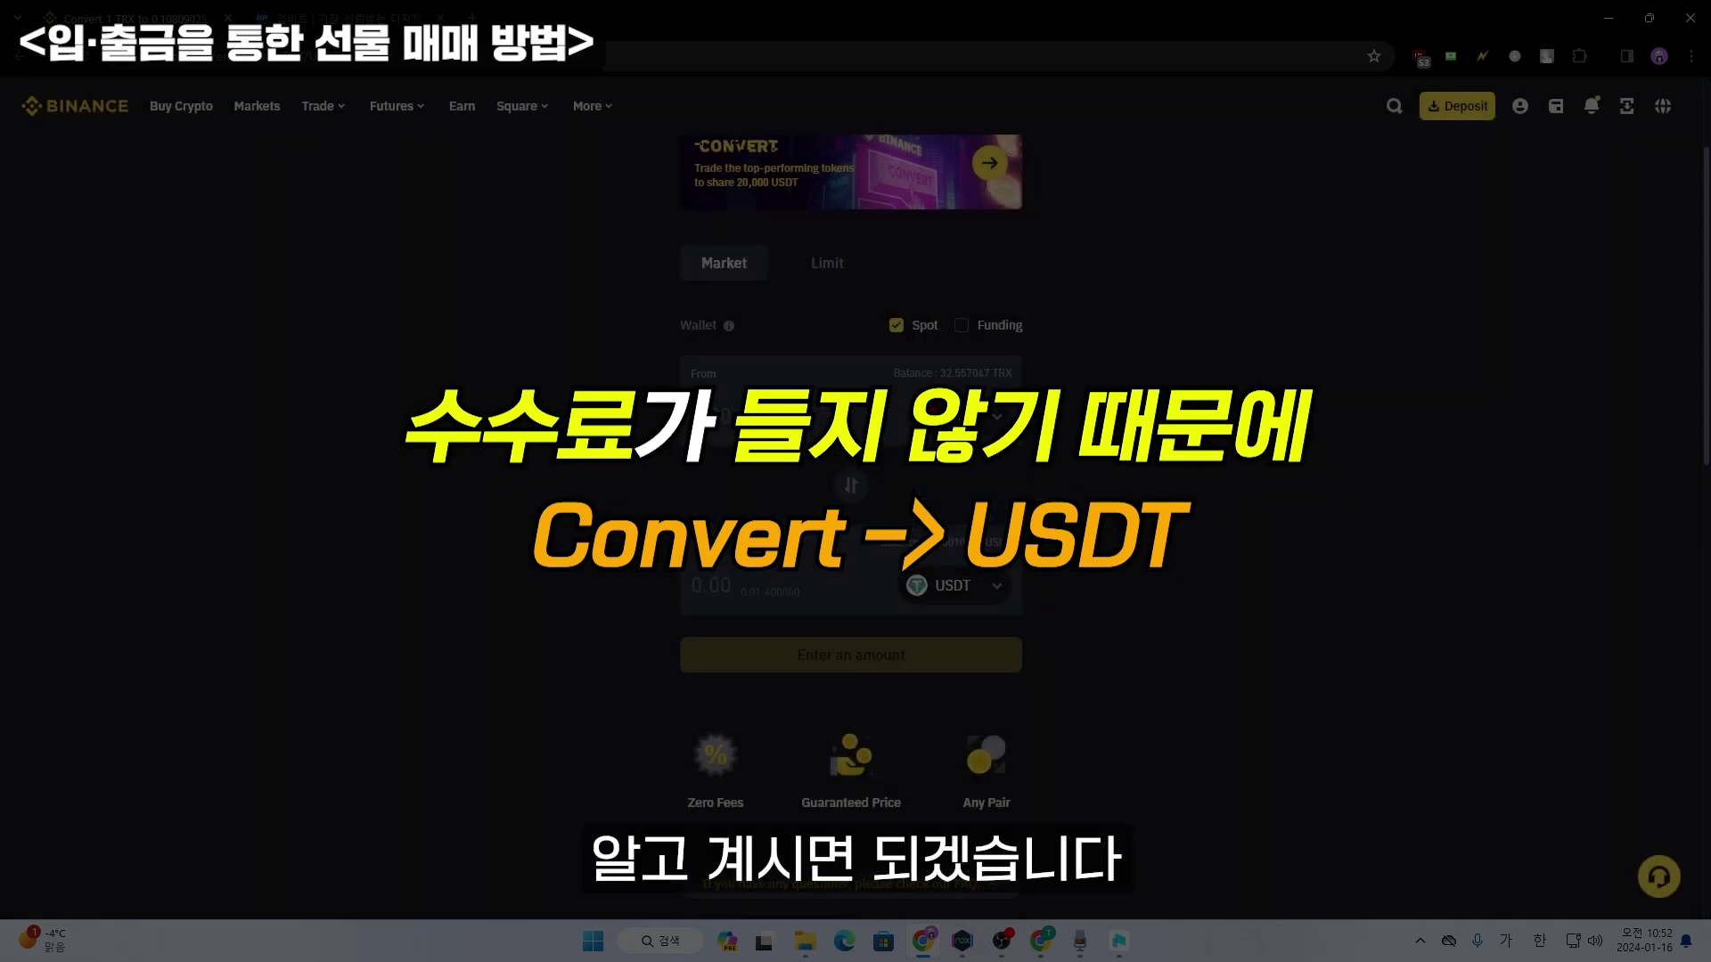
# - Open the wallet Overview showing 10.72225591 USDT
pyautogui.scroll(2, 398, 383)
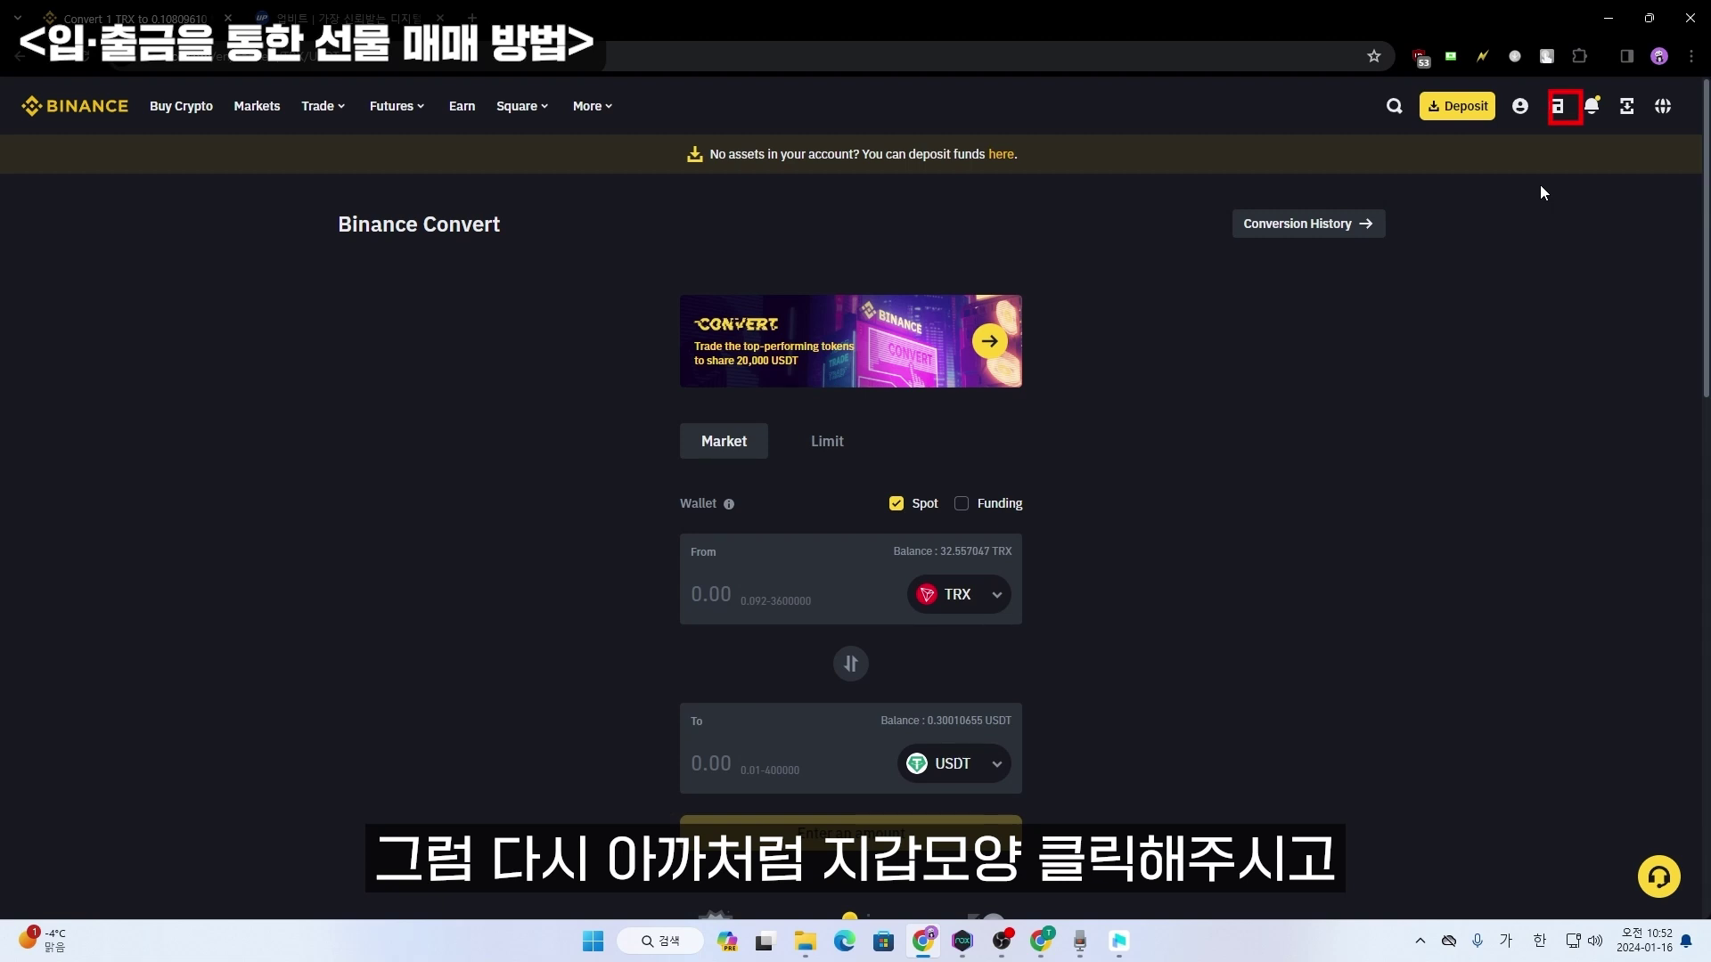
pyautogui.moveTo(1556, 106)
pyautogui.click(1547, 157)
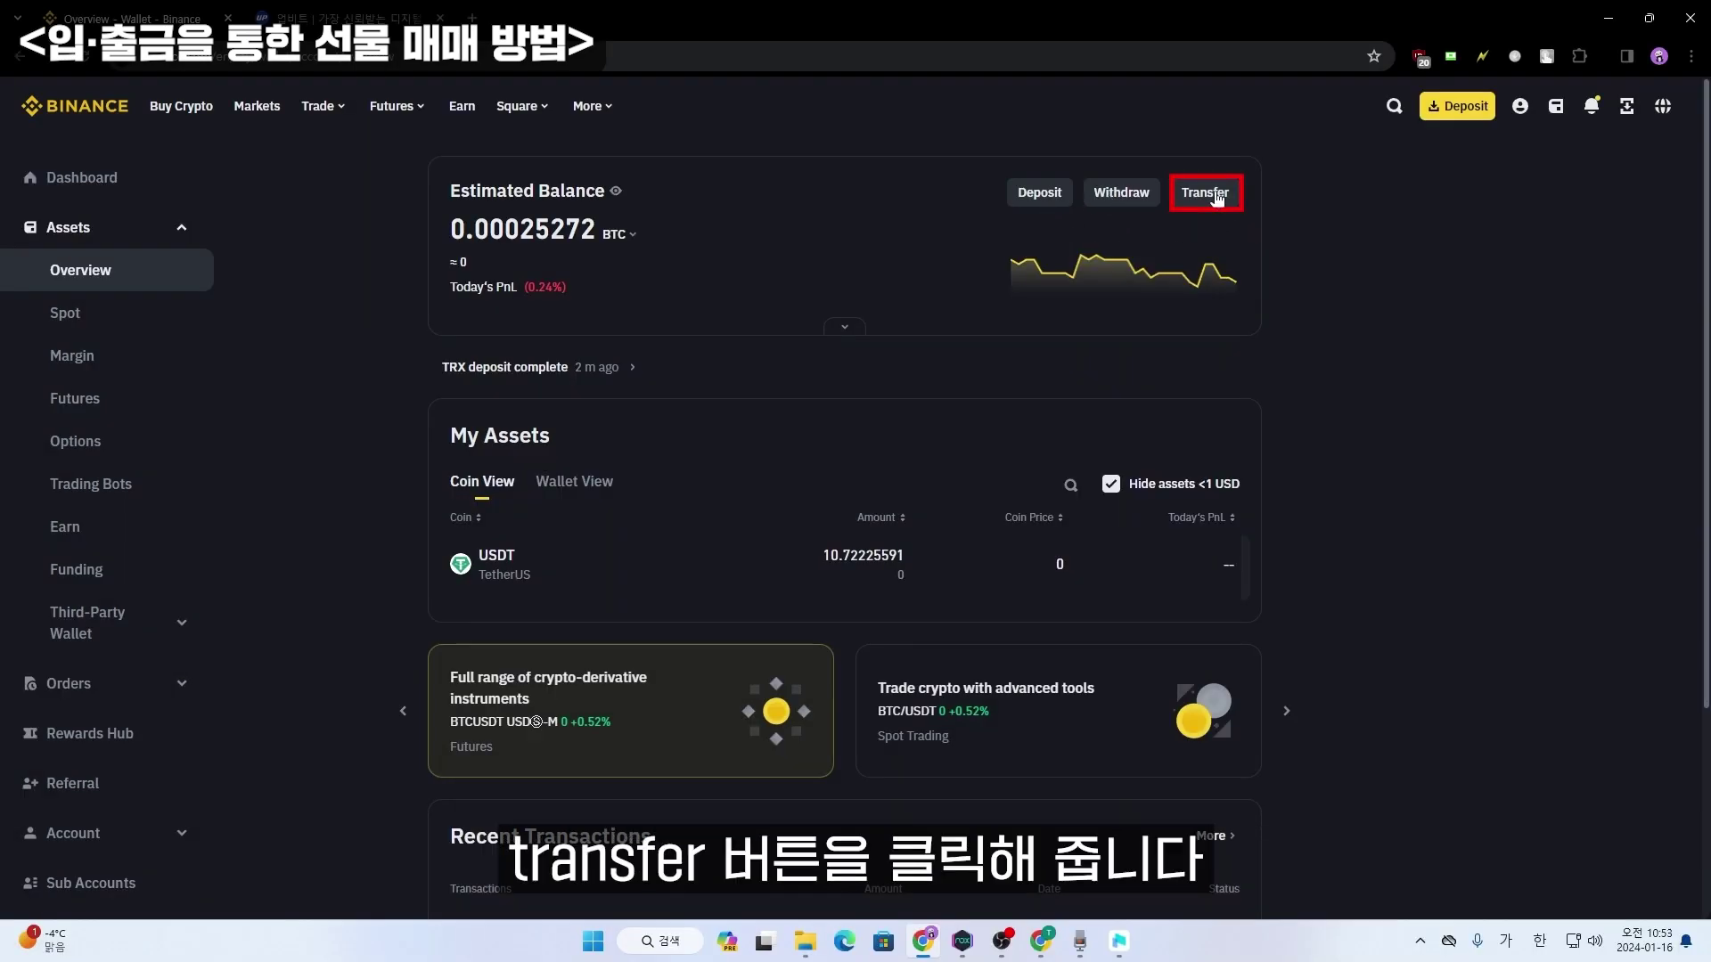
# - Transfer the MAX 3.80163855 USDT from Fiat and Spot to USDⓈ-M Futures
pyautogui.click(1217, 195)
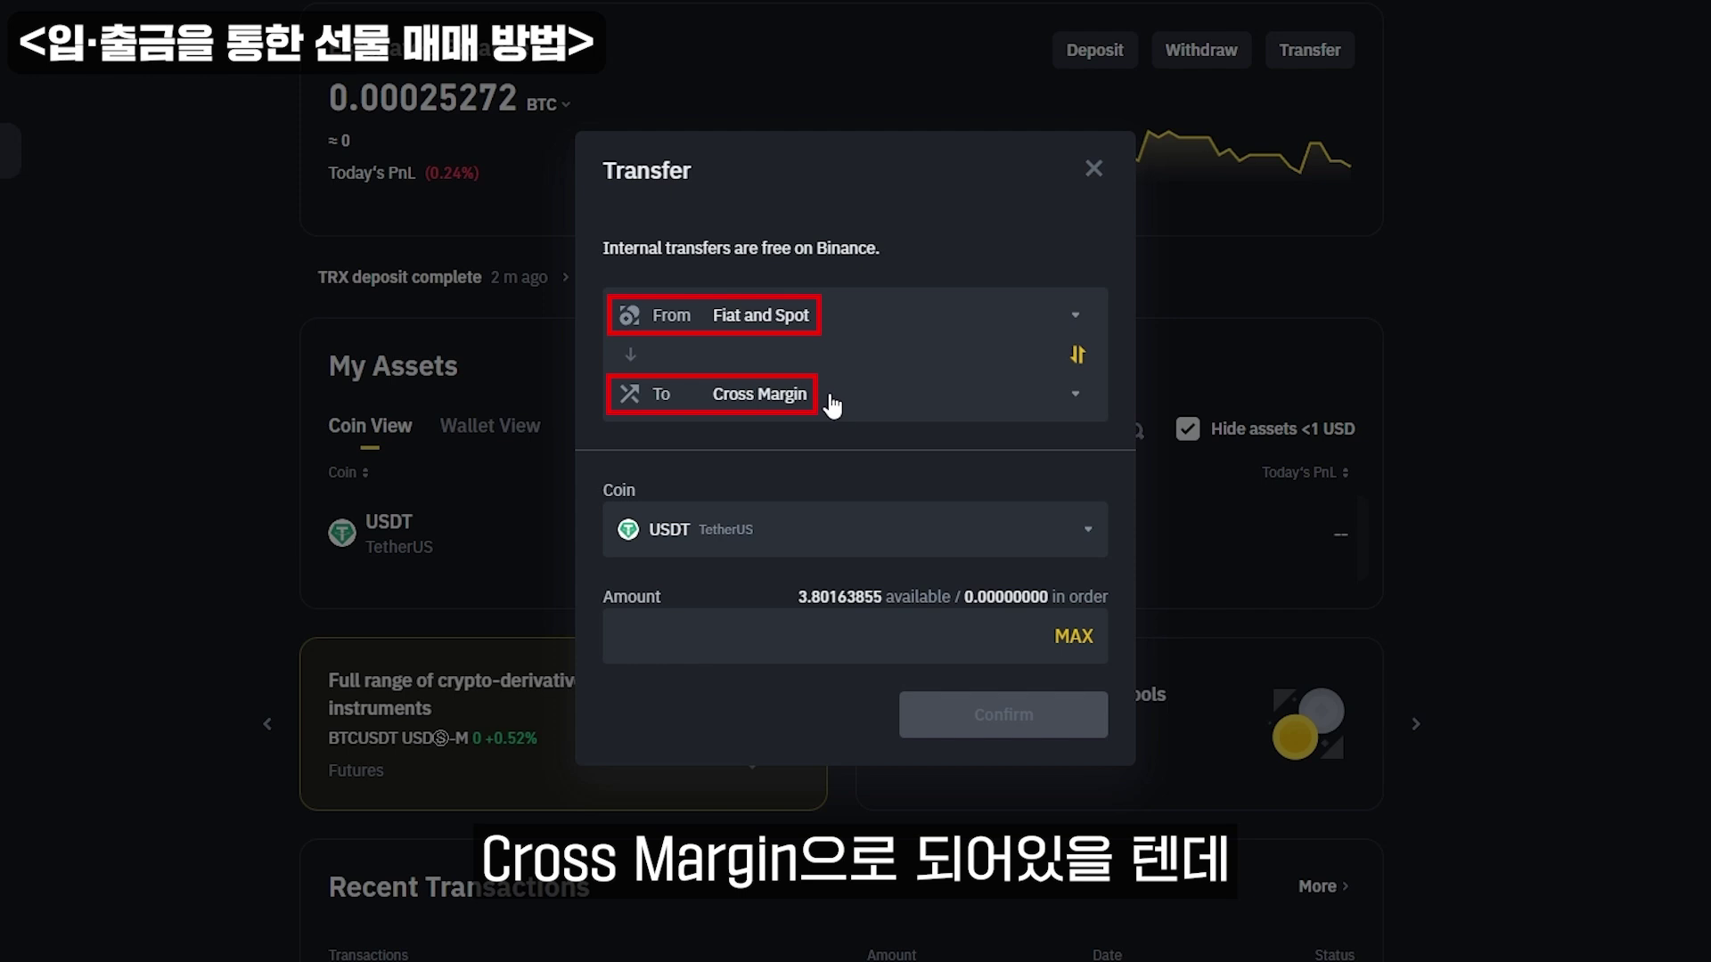
pyautogui.click(796, 403)
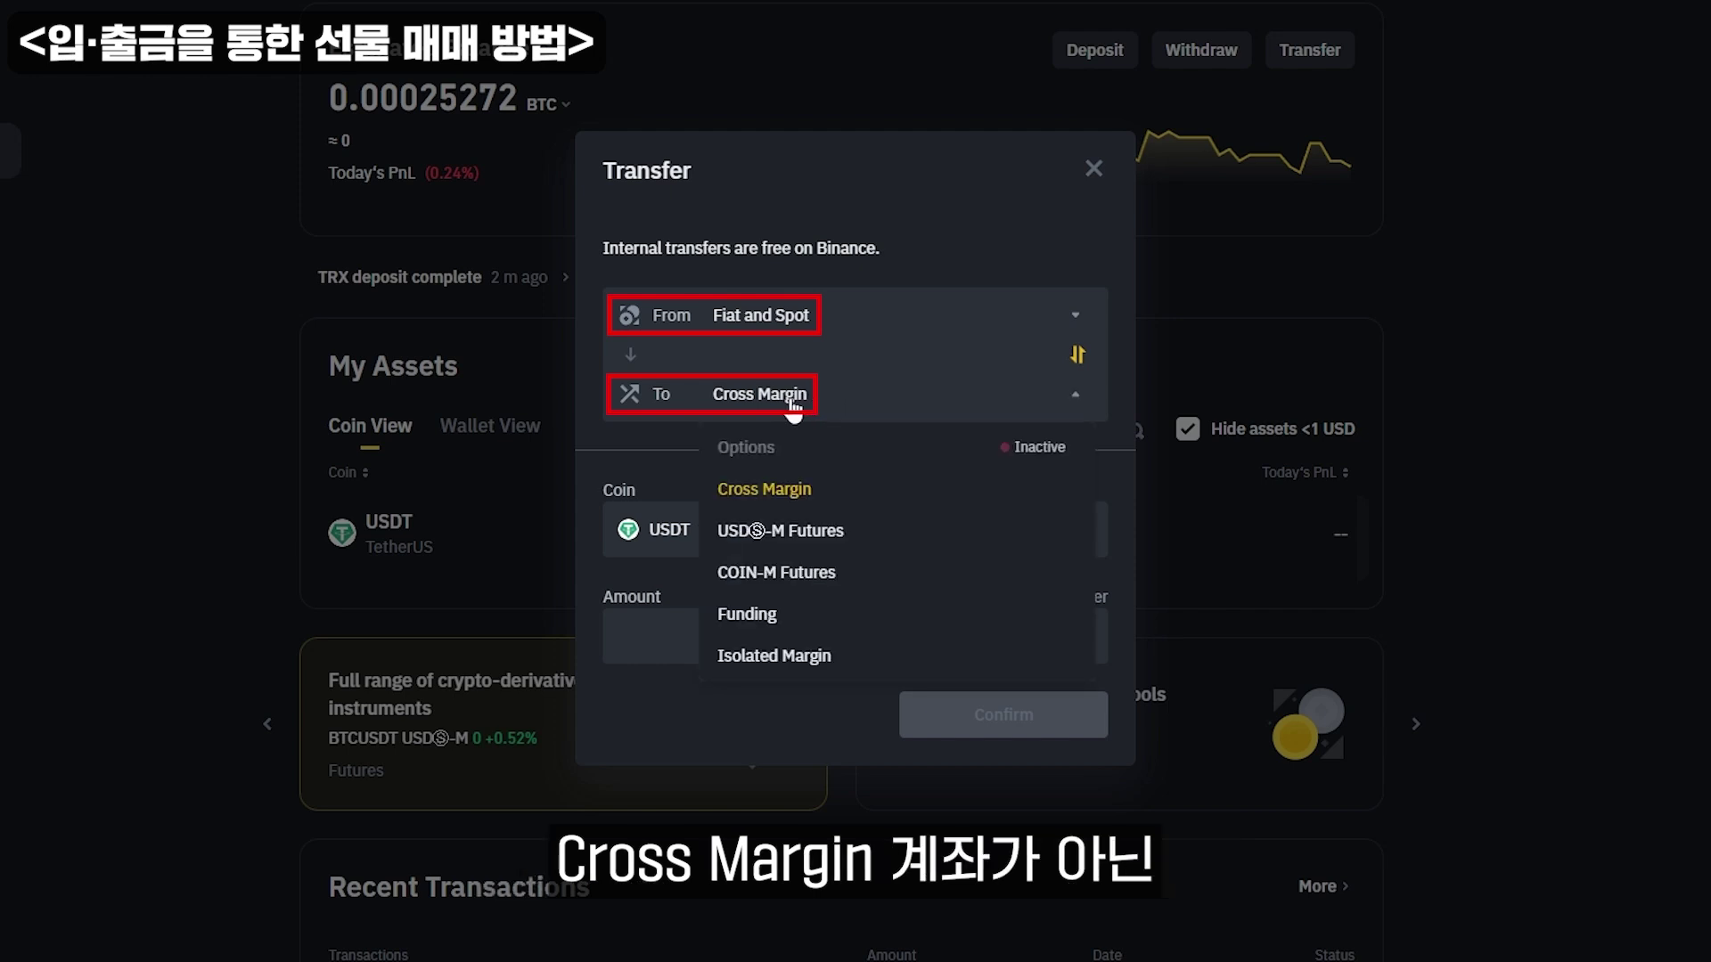
pyautogui.click(851, 539)
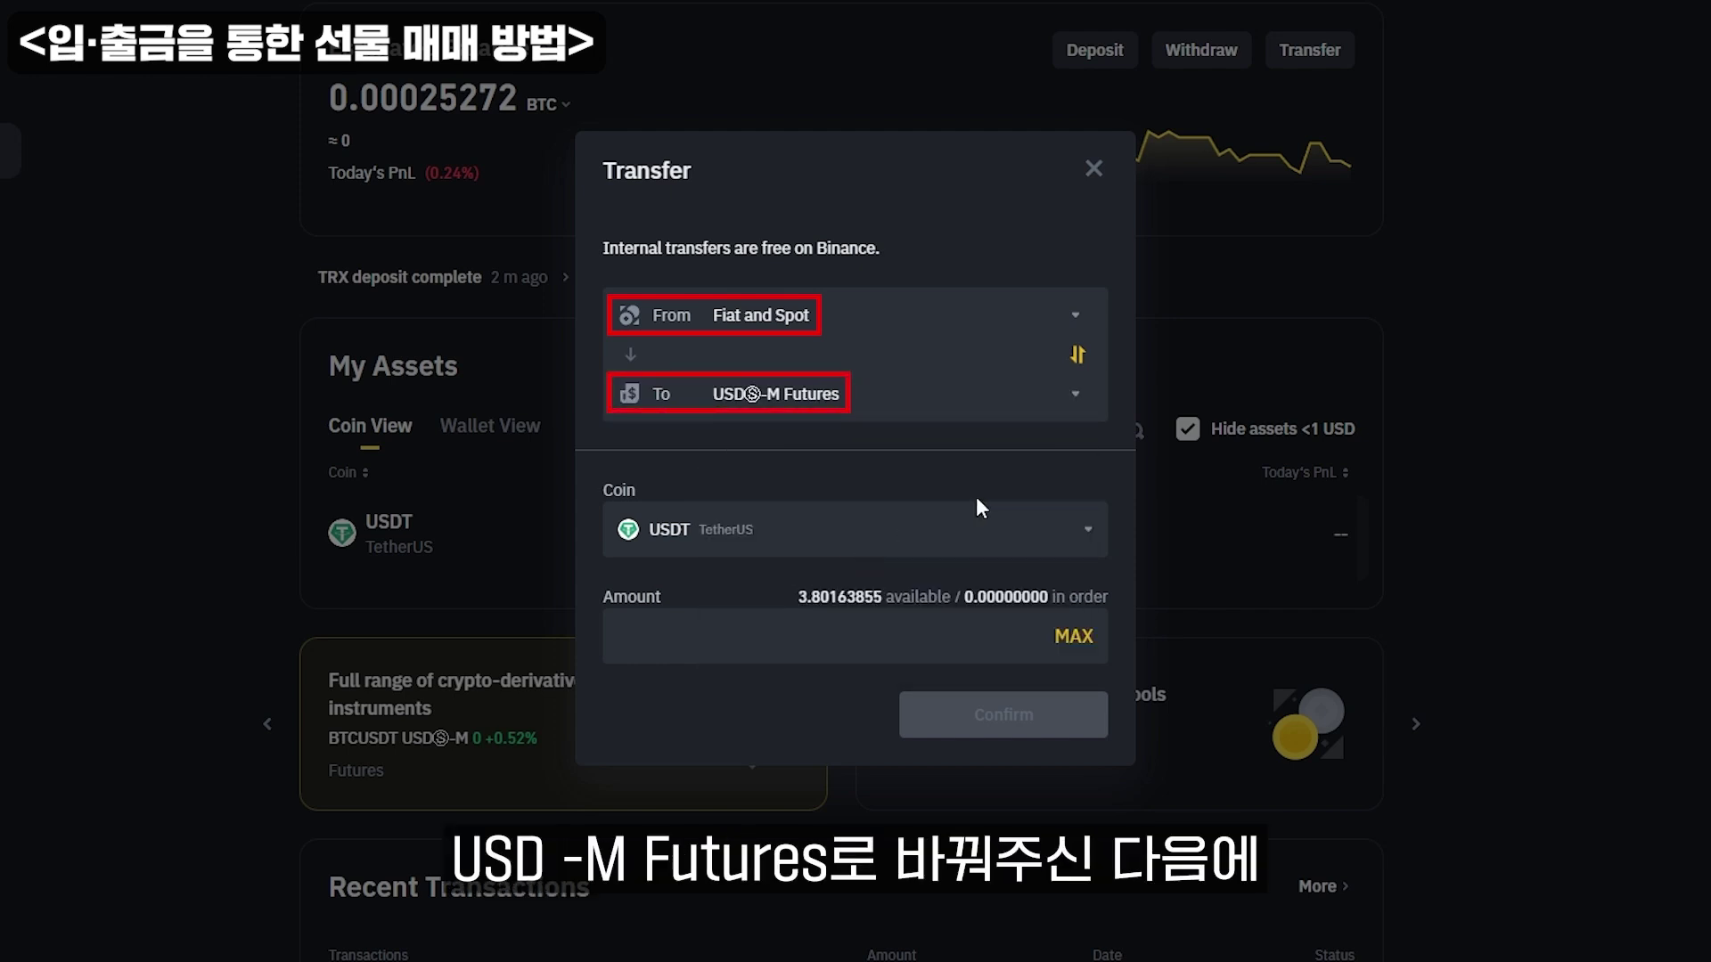
pyautogui.click(1082, 638)
pyautogui.click(1030, 709)
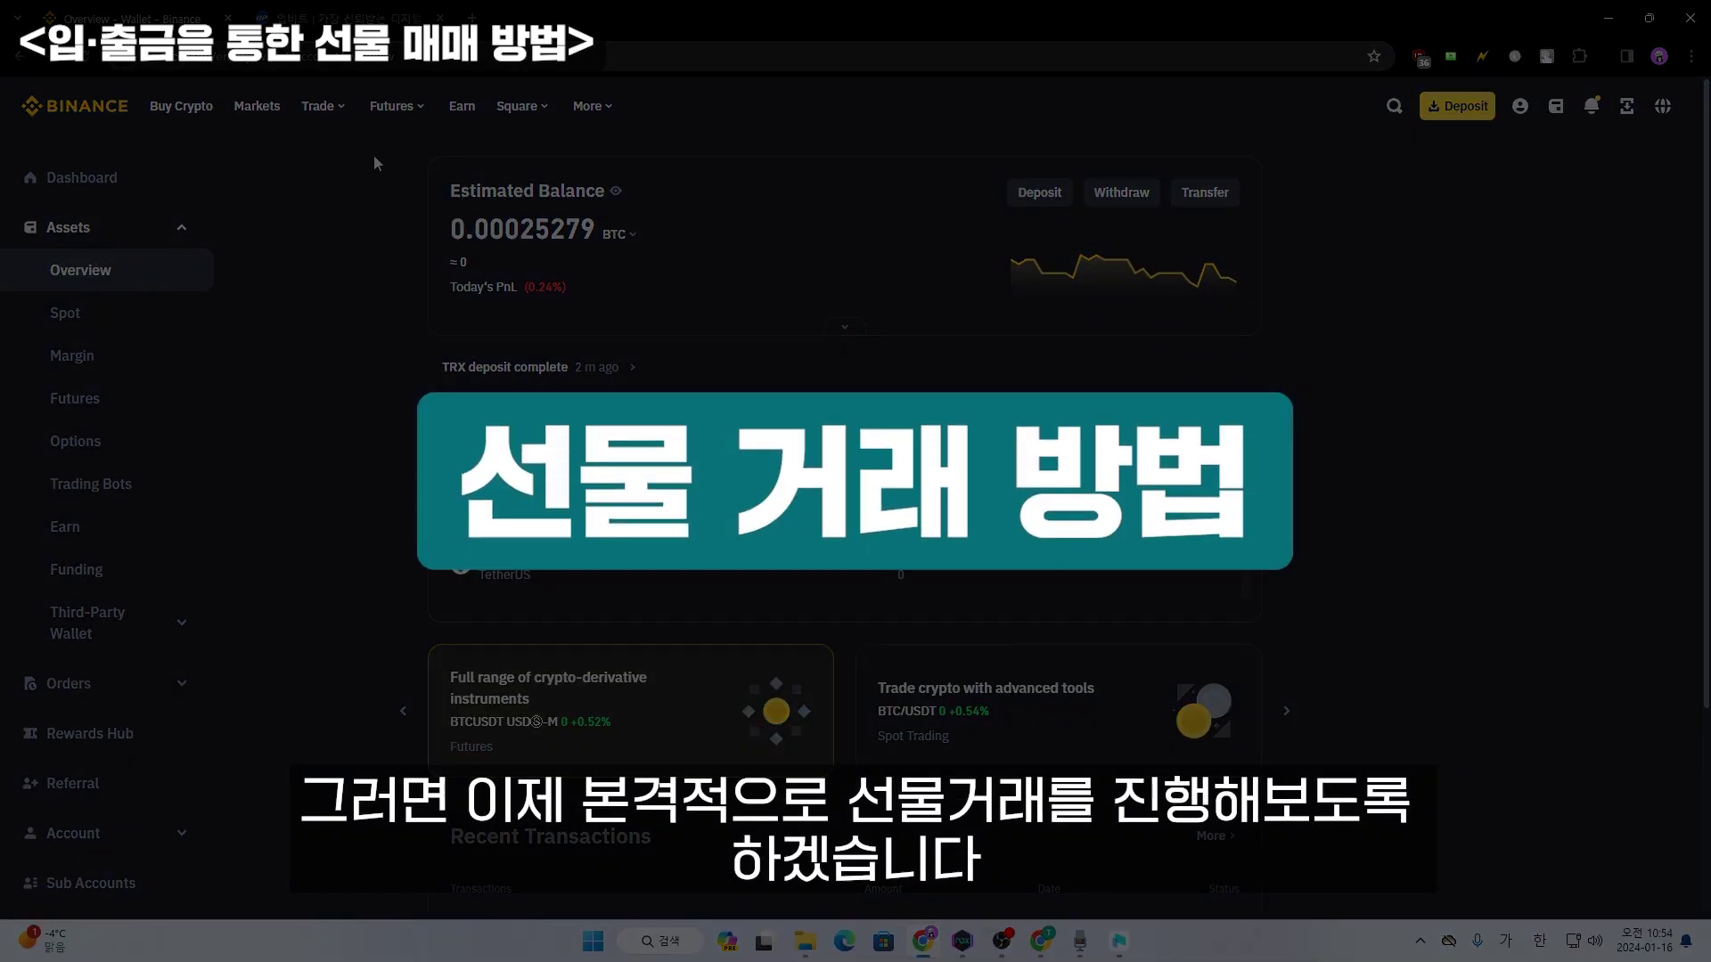
# - Open USDⓈ-M Futures trading and change the contract from TRXUSDT to BTCUSDT
pyautogui.moveTo(377, 114)
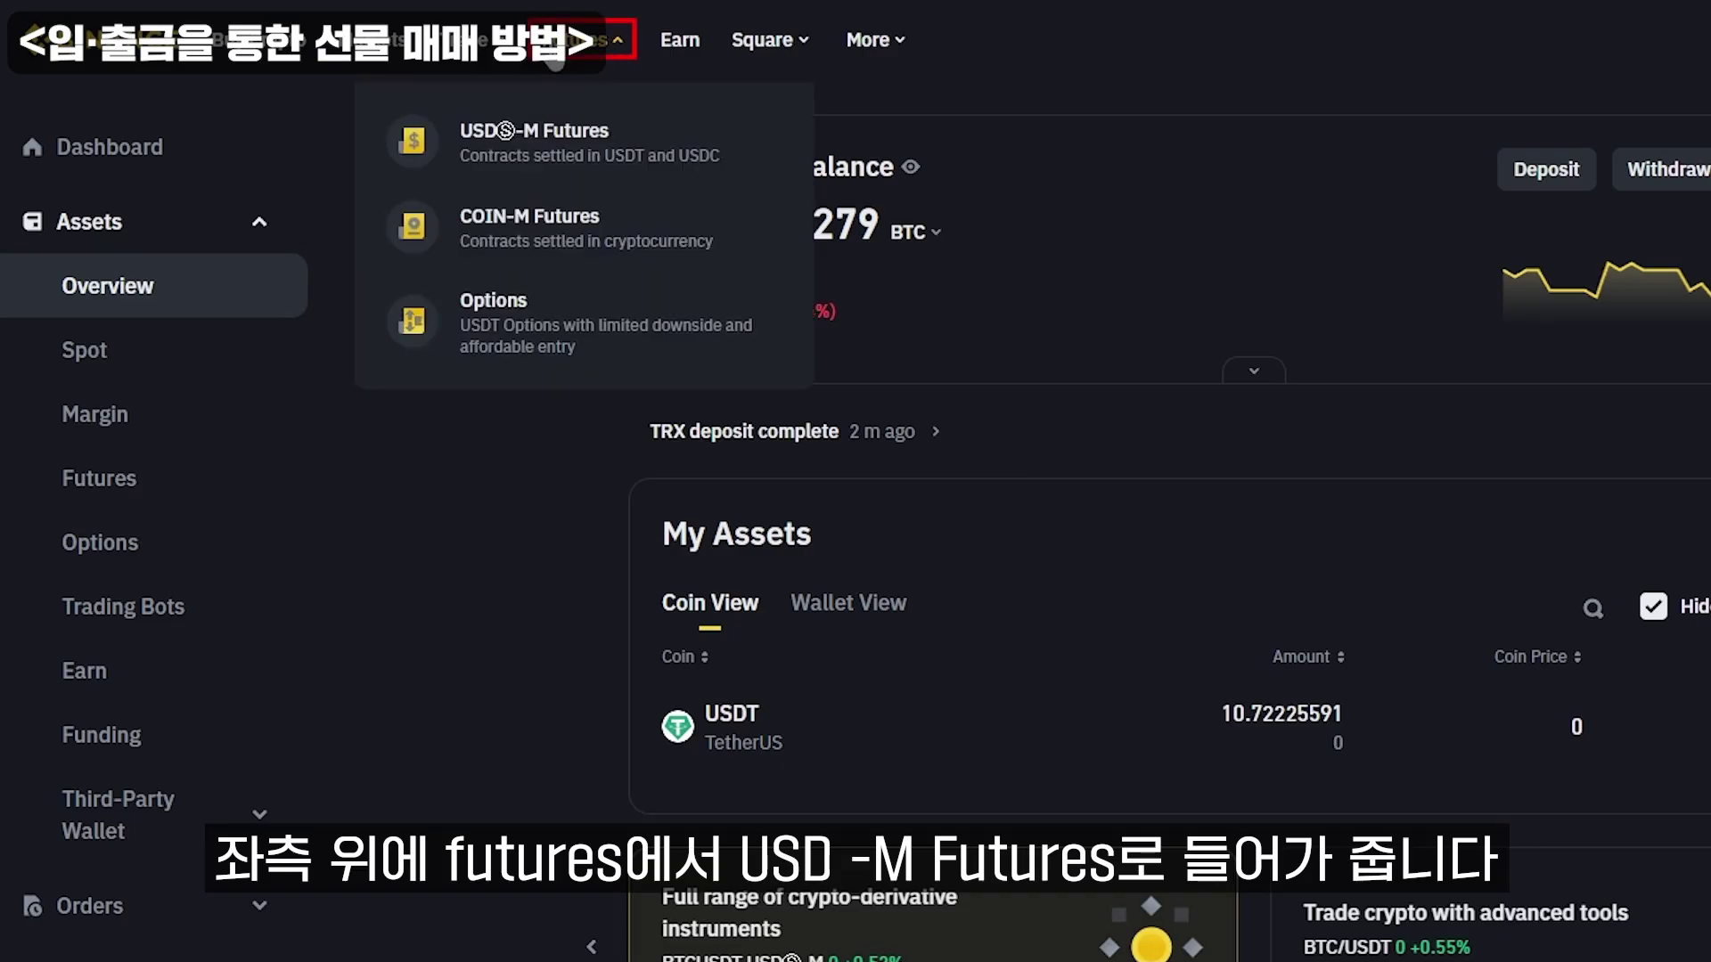
pyautogui.click(552, 154)
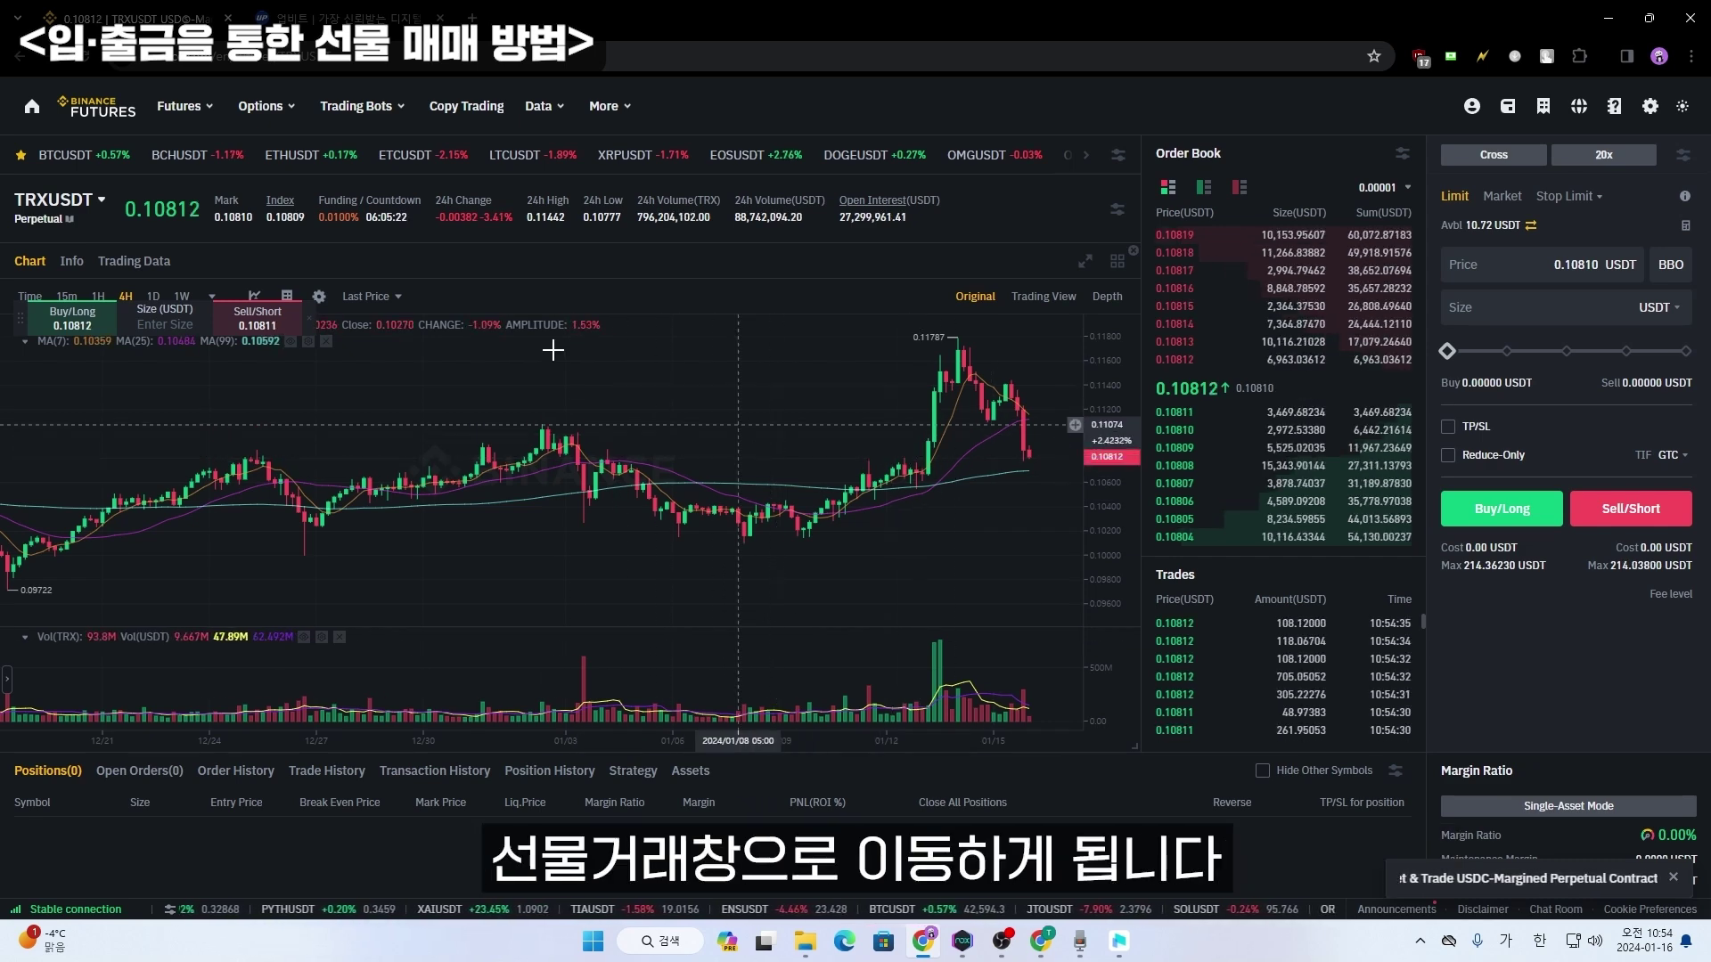
pyautogui.click(98, 202)
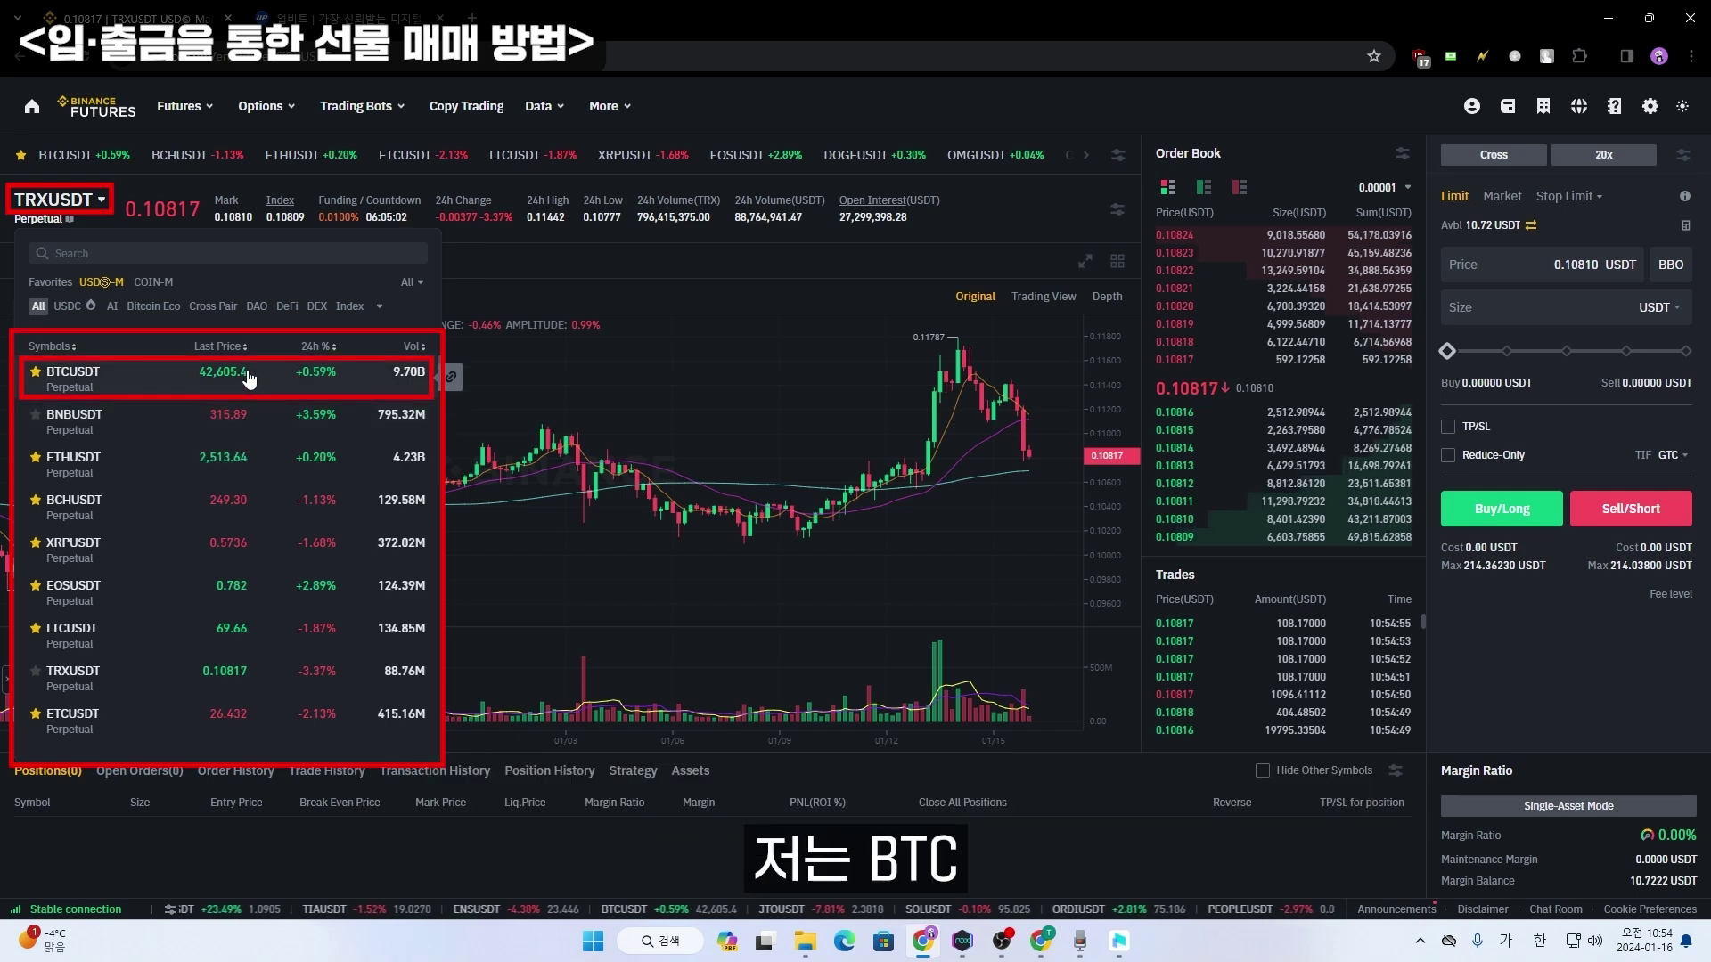
pyautogui.click(250, 381)
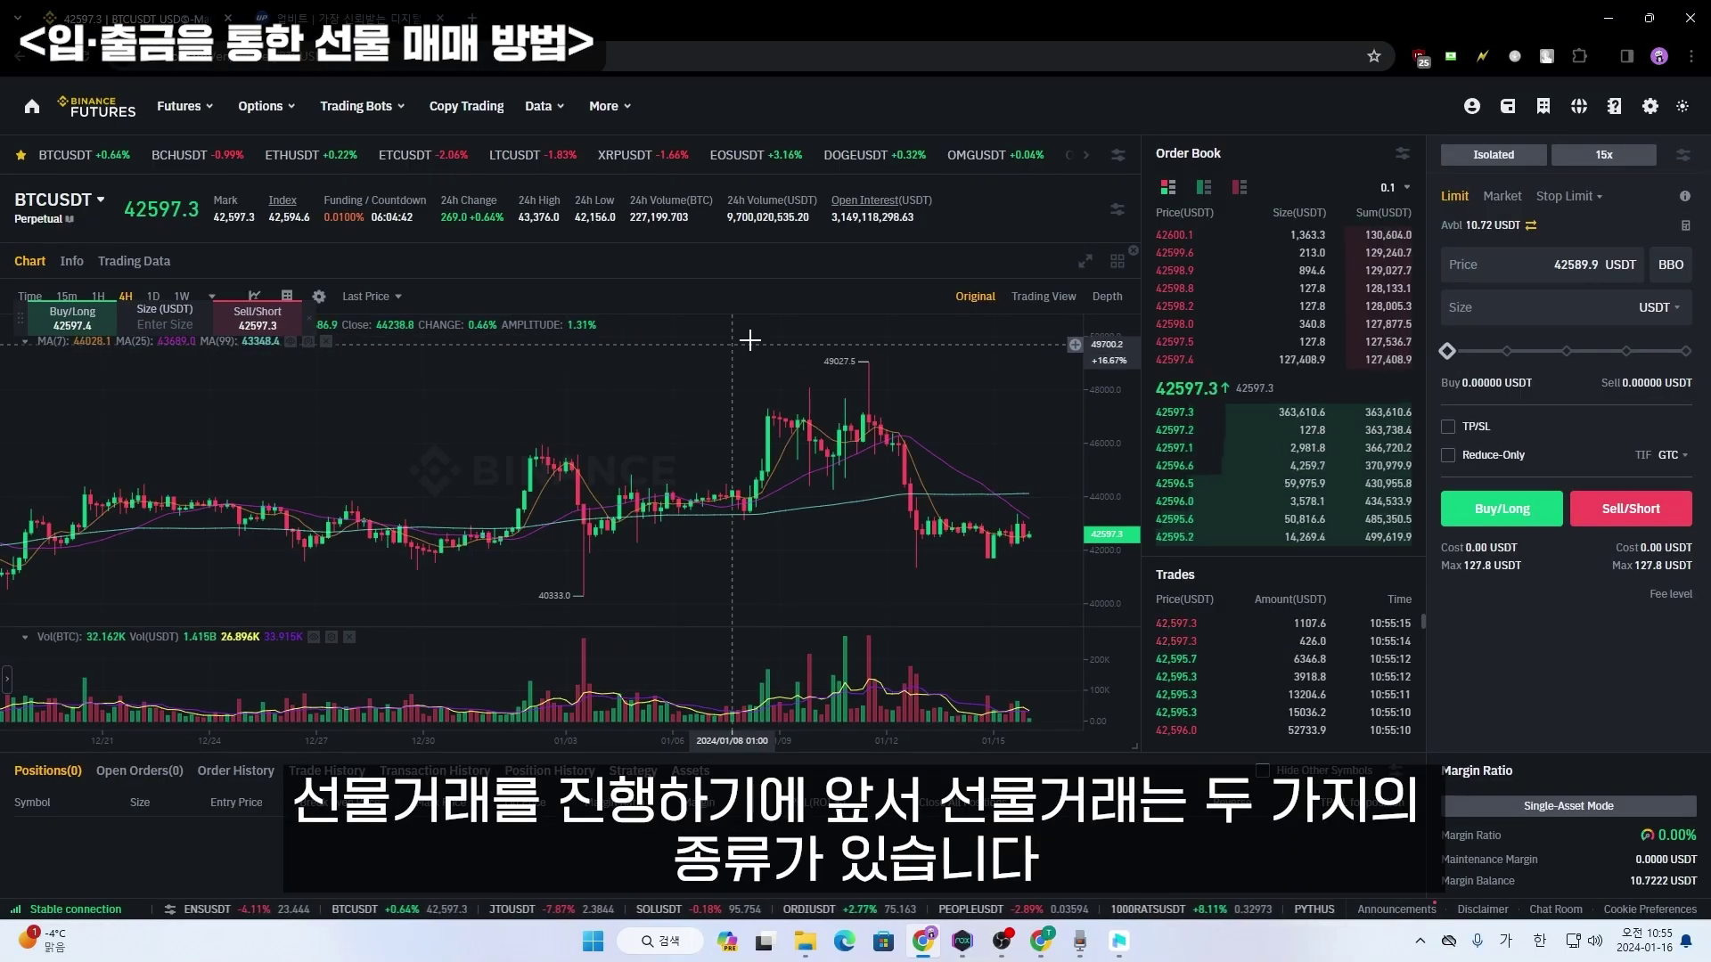
# - Set the BTCUSDT perpetual's margin mode to Isolated instead of Cross
pyautogui.click(1505, 156)
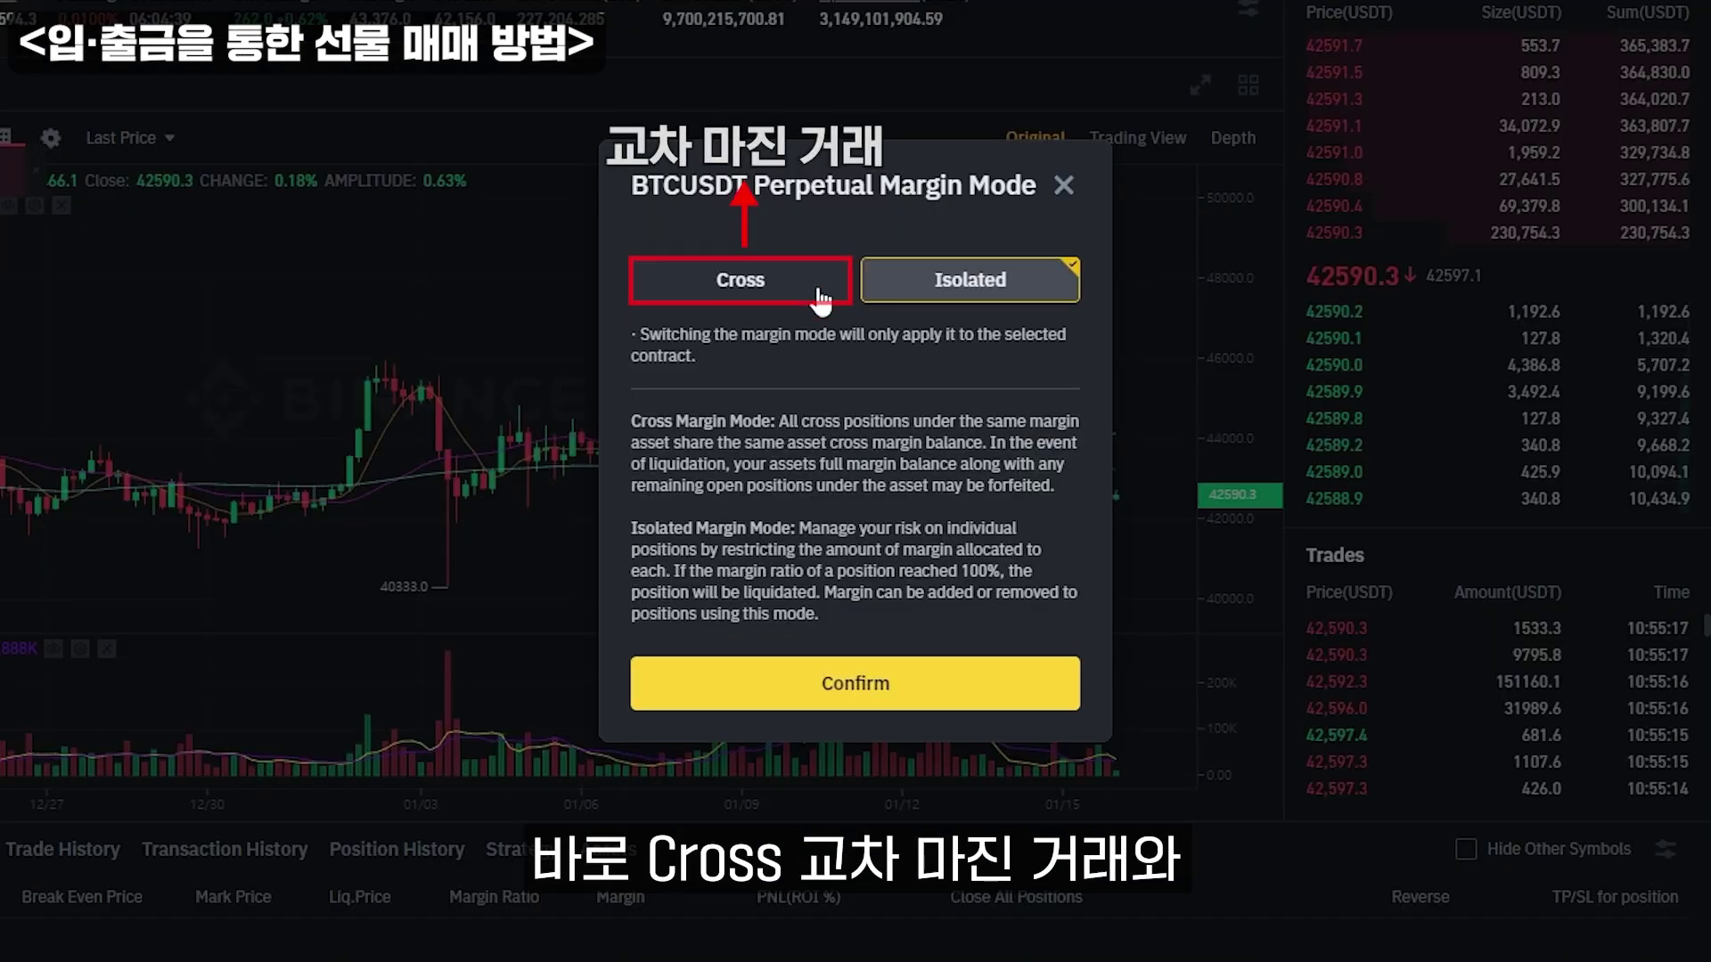
pyautogui.click(842, 392)
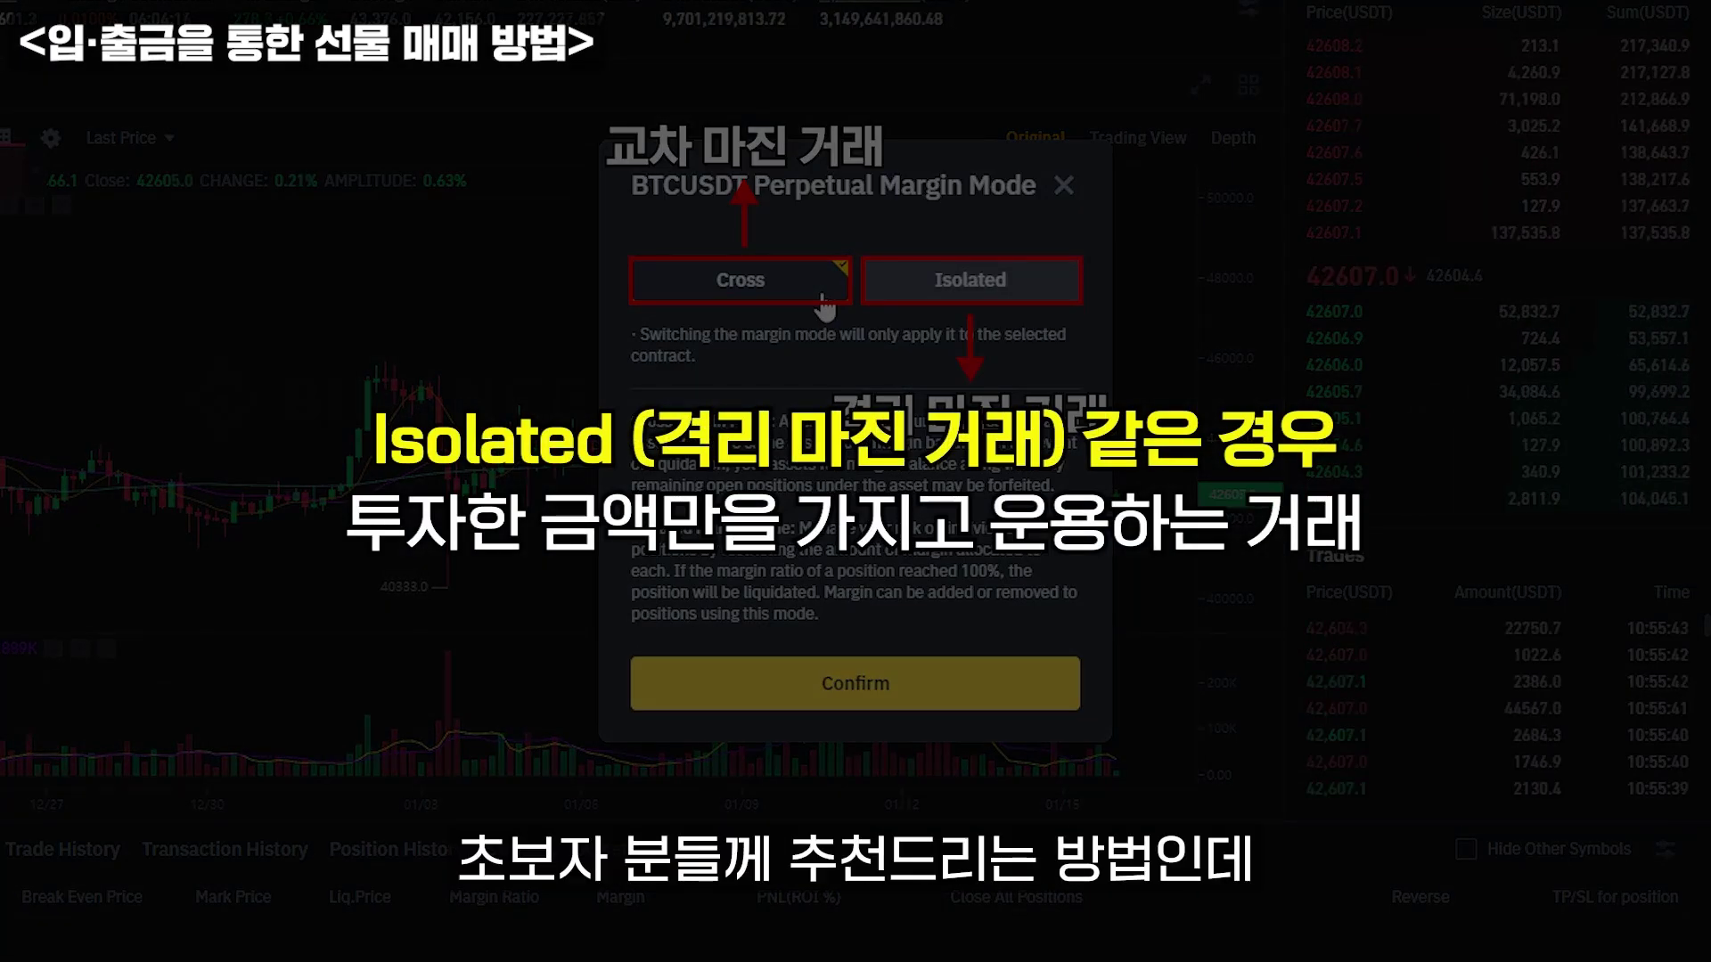
pyautogui.click(970, 280)
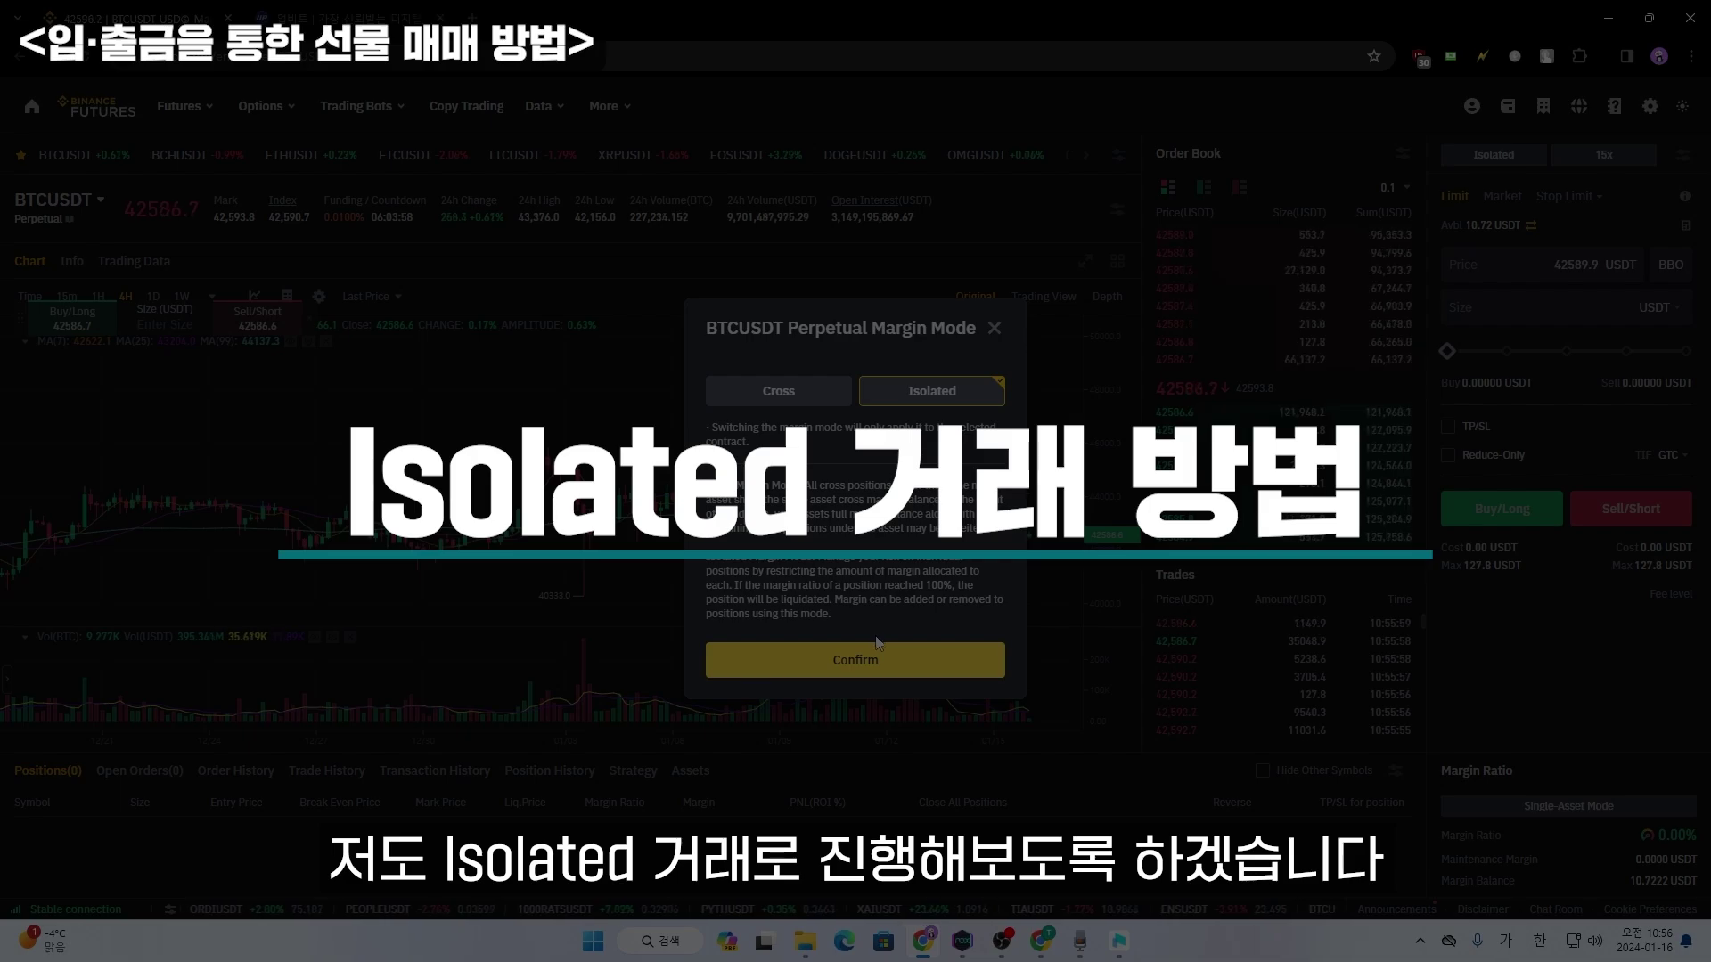
pyautogui.click(892, 682)
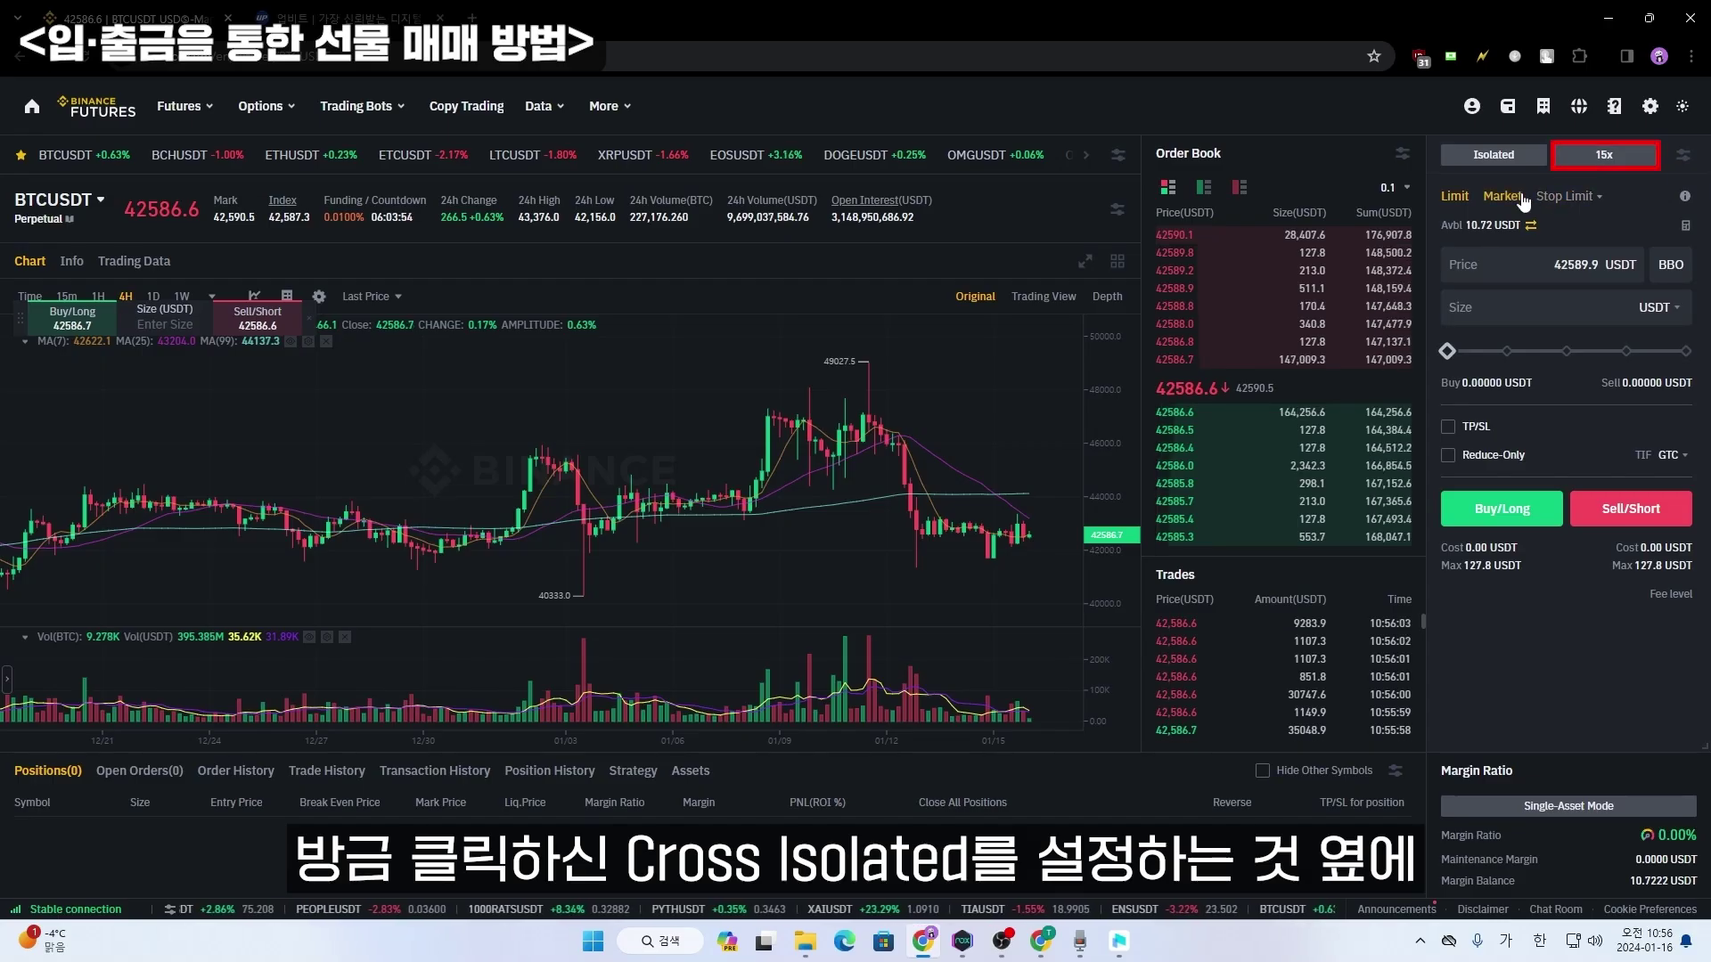
# - Raise BTCUSDT leverage from 15x to 20x using the slider and arrow key
pyautogui.click(1571, 161)
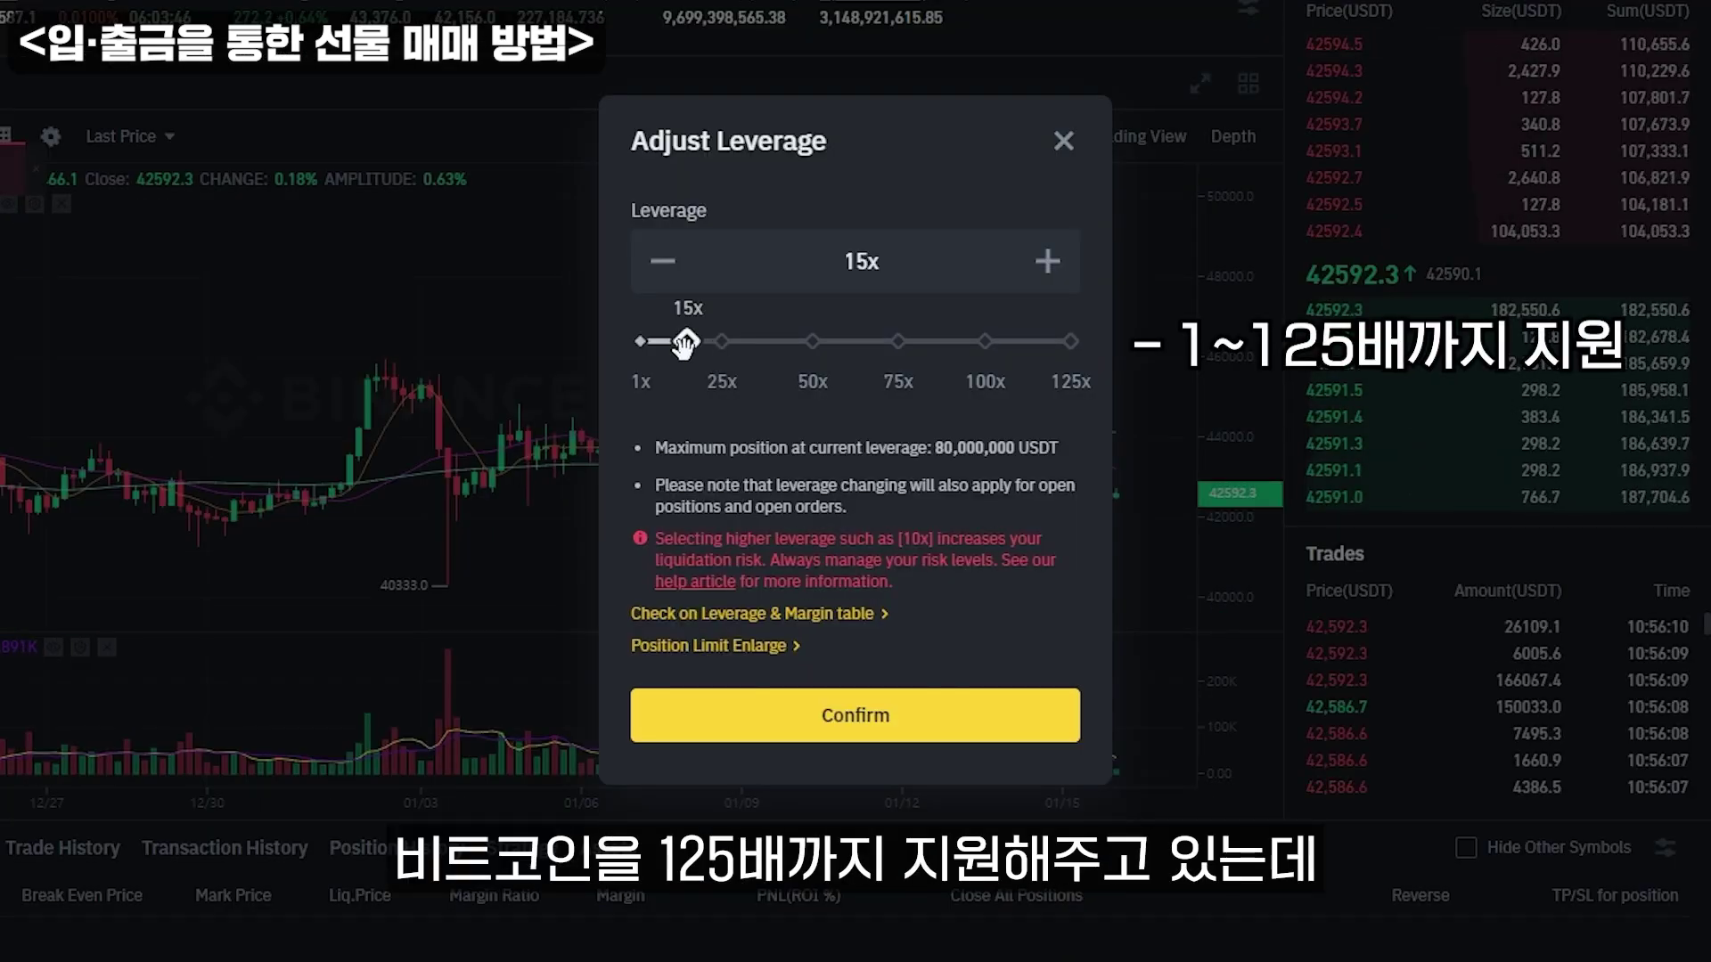
pyautogui.moveTo(685, 343)
pyautogui.mouseDown()
pyautogui.moveTo(1094, 344)
pyautogui.moveTo(704, 342)
pyautogui.mouseUp()
pyautogui.press('Left')
pyautogui.press('Left')
pyautogui.press('Left')
pyautogui.press('Left')
pyautogui.press('Left')
pyautogui.click(825, 704)
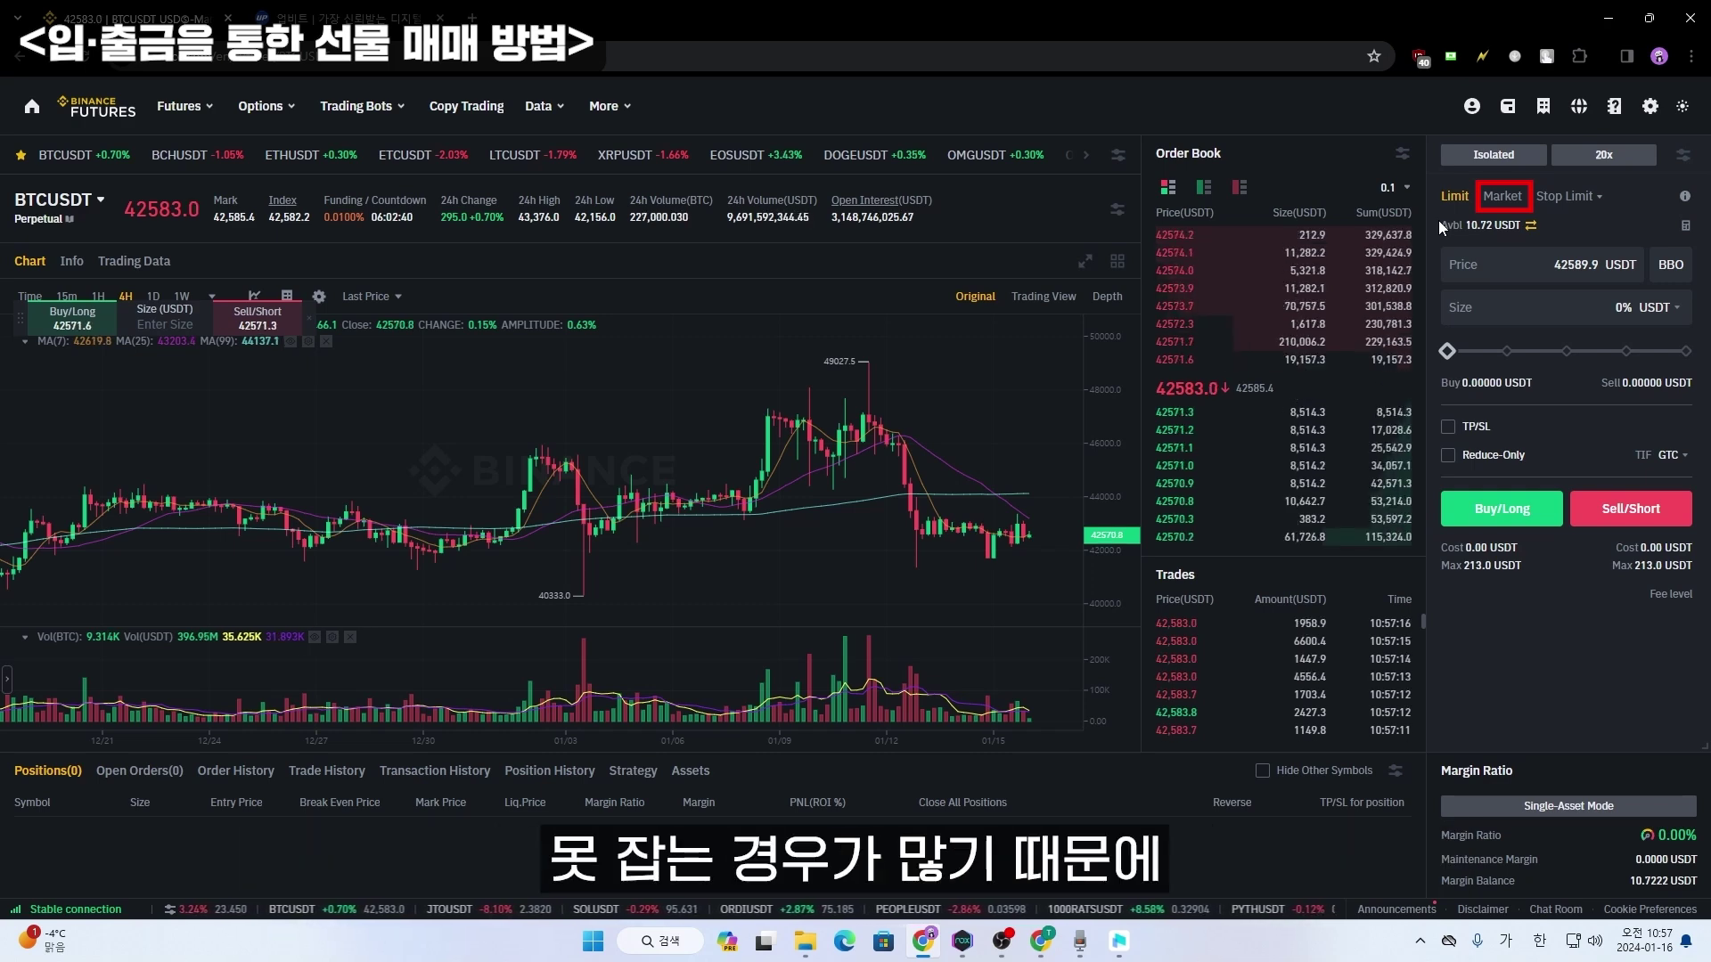
# - Place a BTCUSDT Market Buy/Long order sized at 100% of the balance
pyautogui.click(1501, 197)
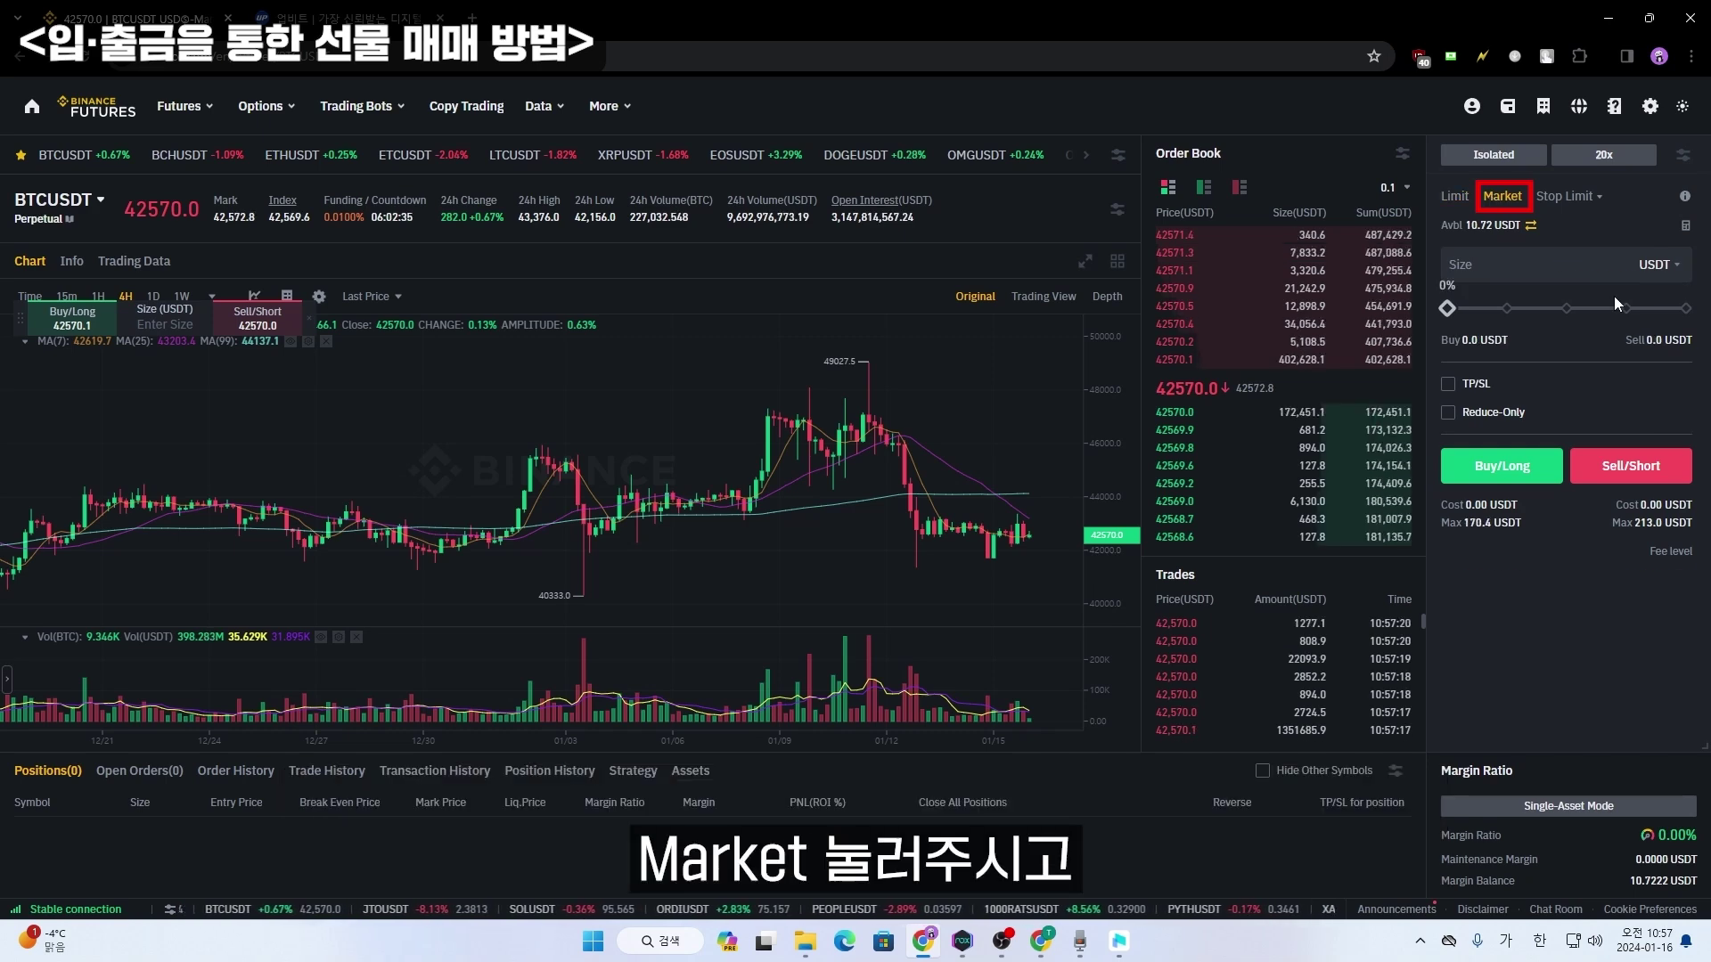
pyautogui.click(1684, 308)
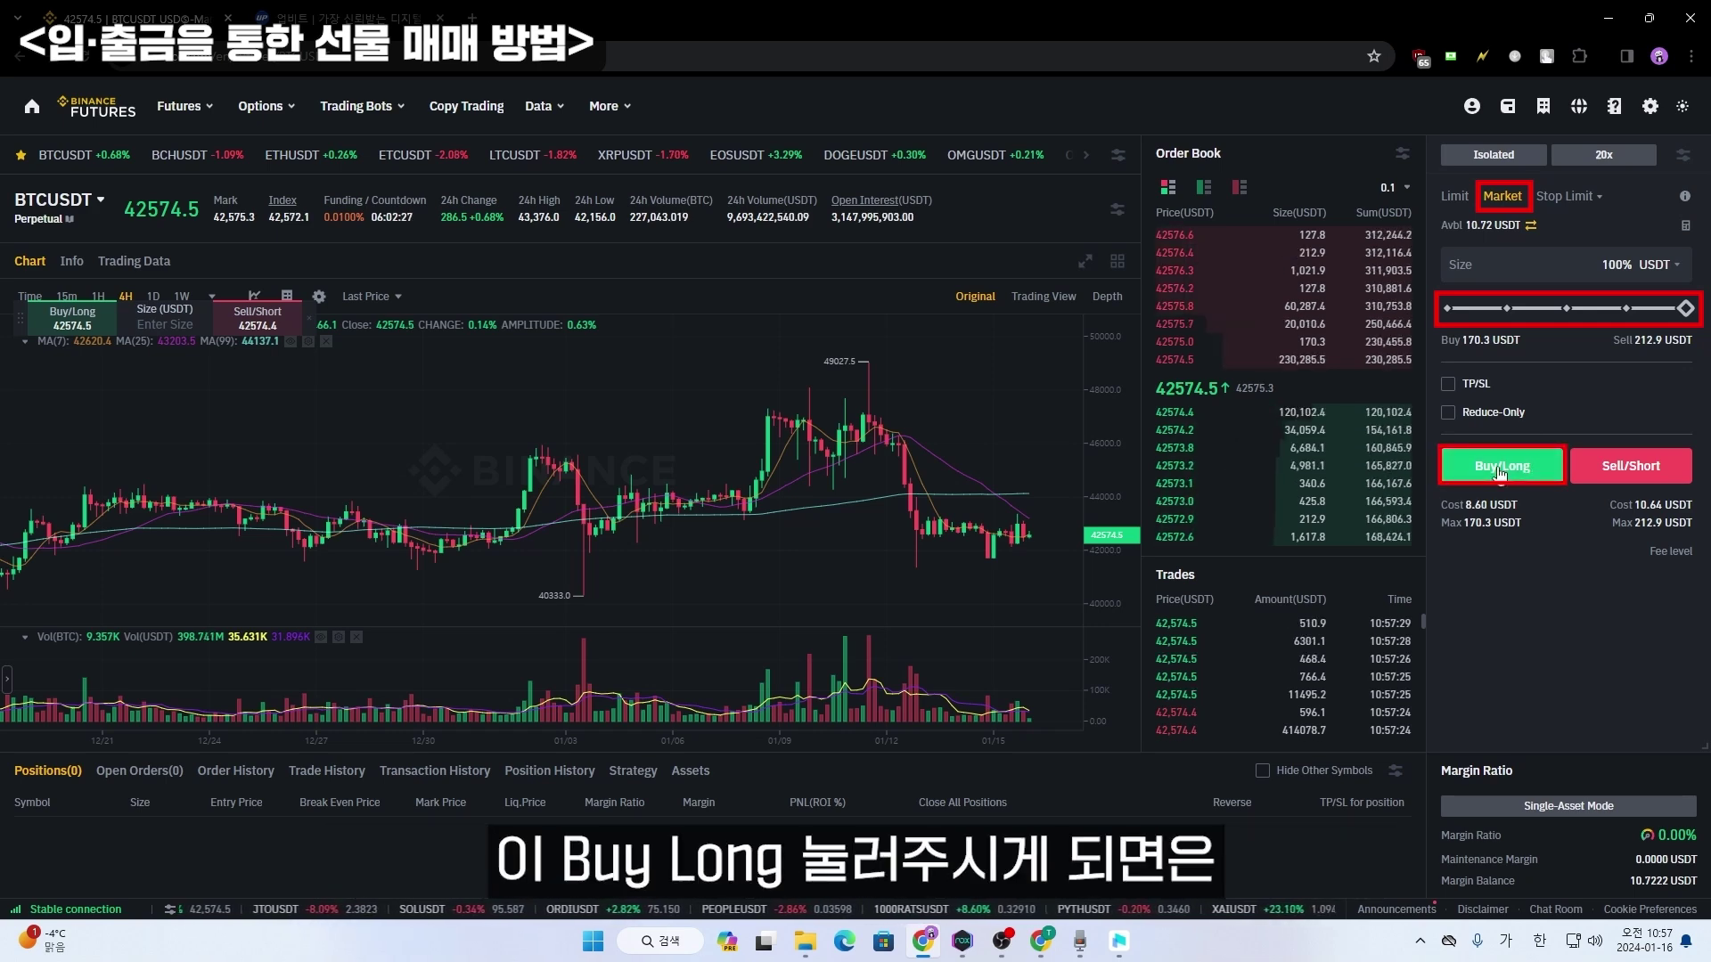
pyautogui.click(1501, 470)
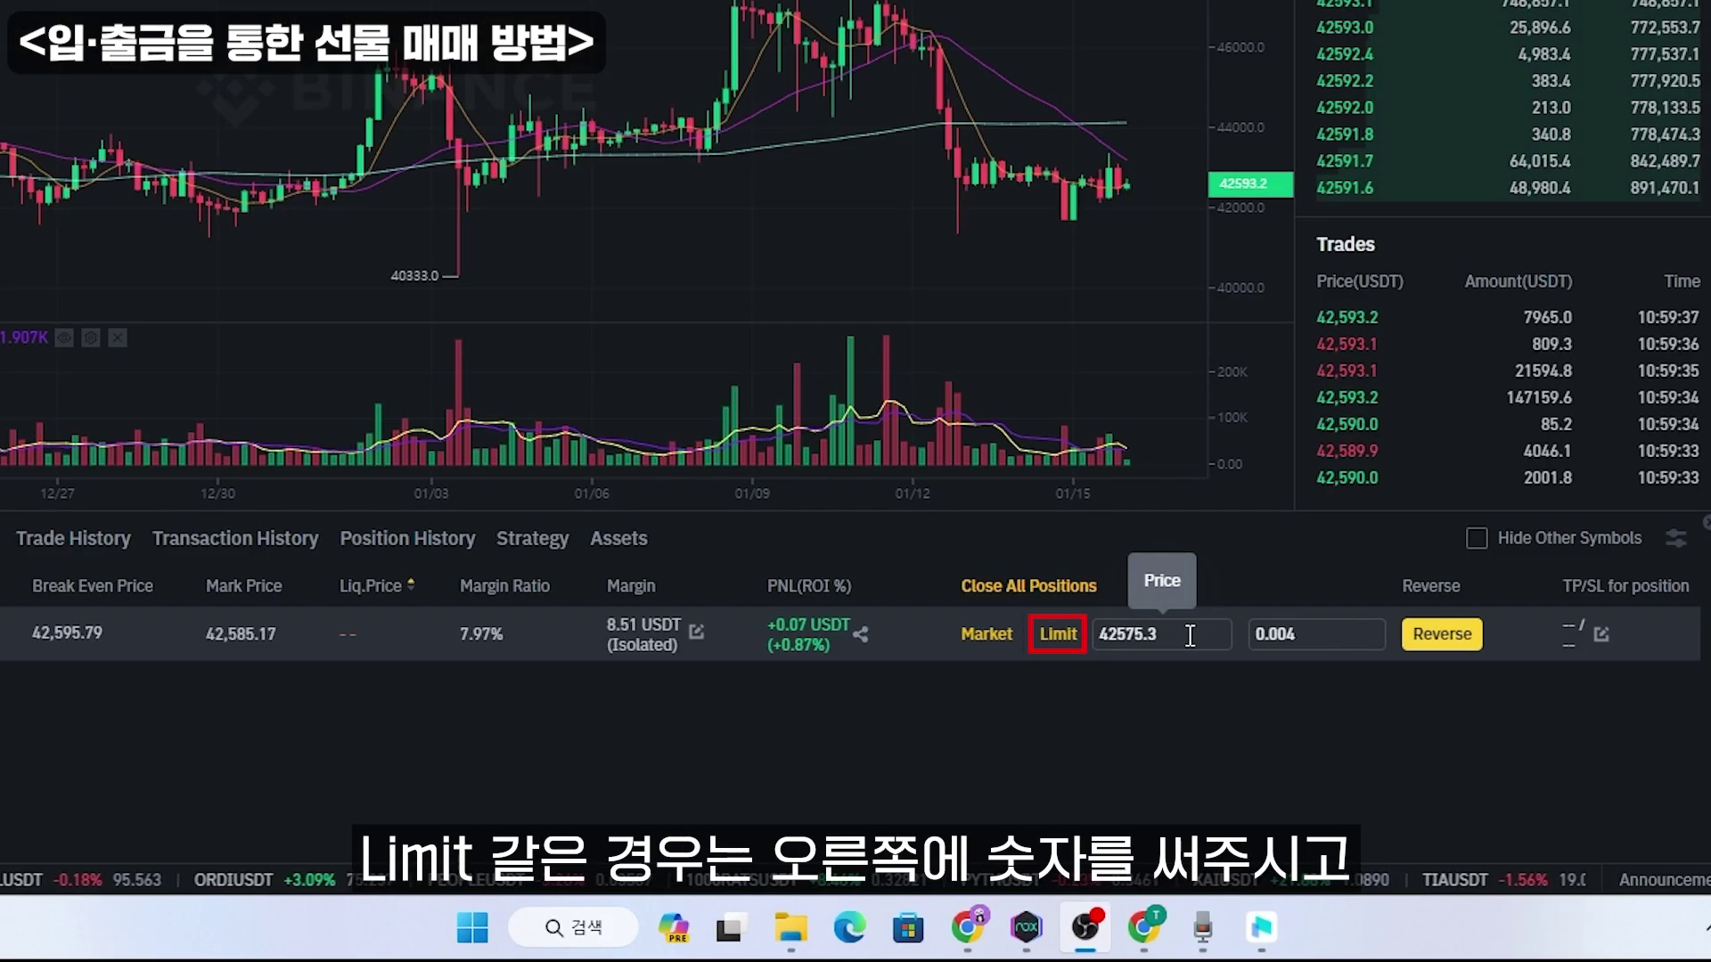
# - Enter 42590 as the BTCUSDT position's limit close price
pyautogui.press('BackSpace')
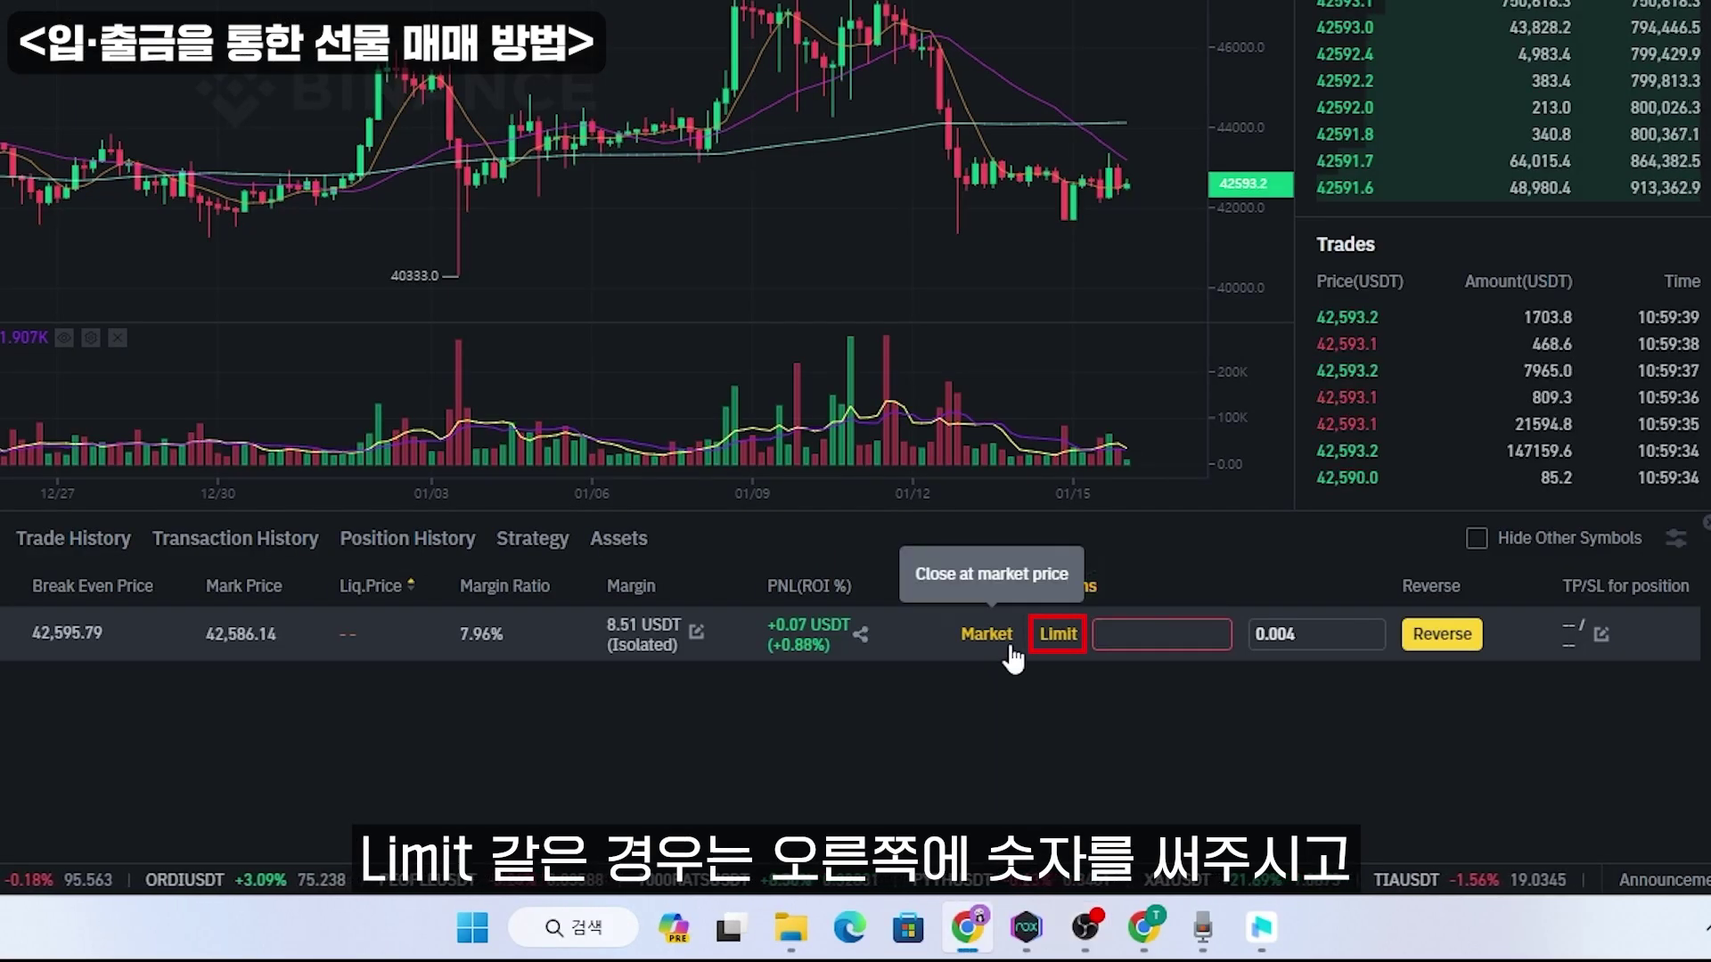
pyautogui.write('42590')
pyautogui.click(1364, 634)
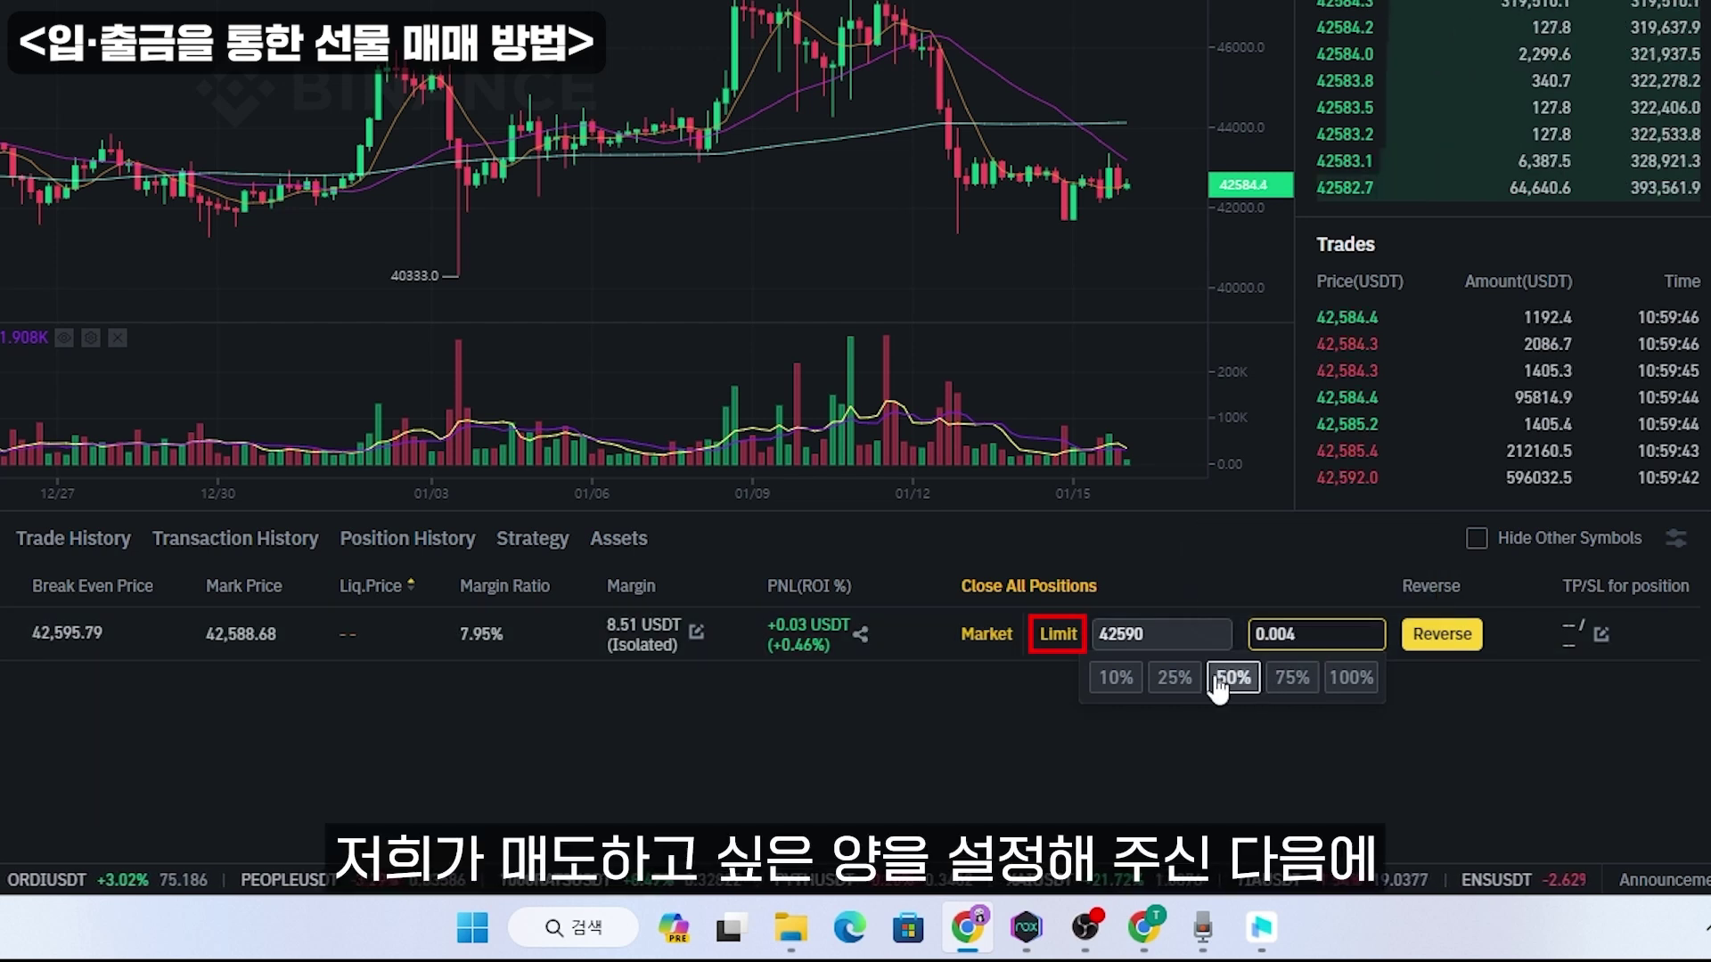
pyautogui.click(1234, 680)
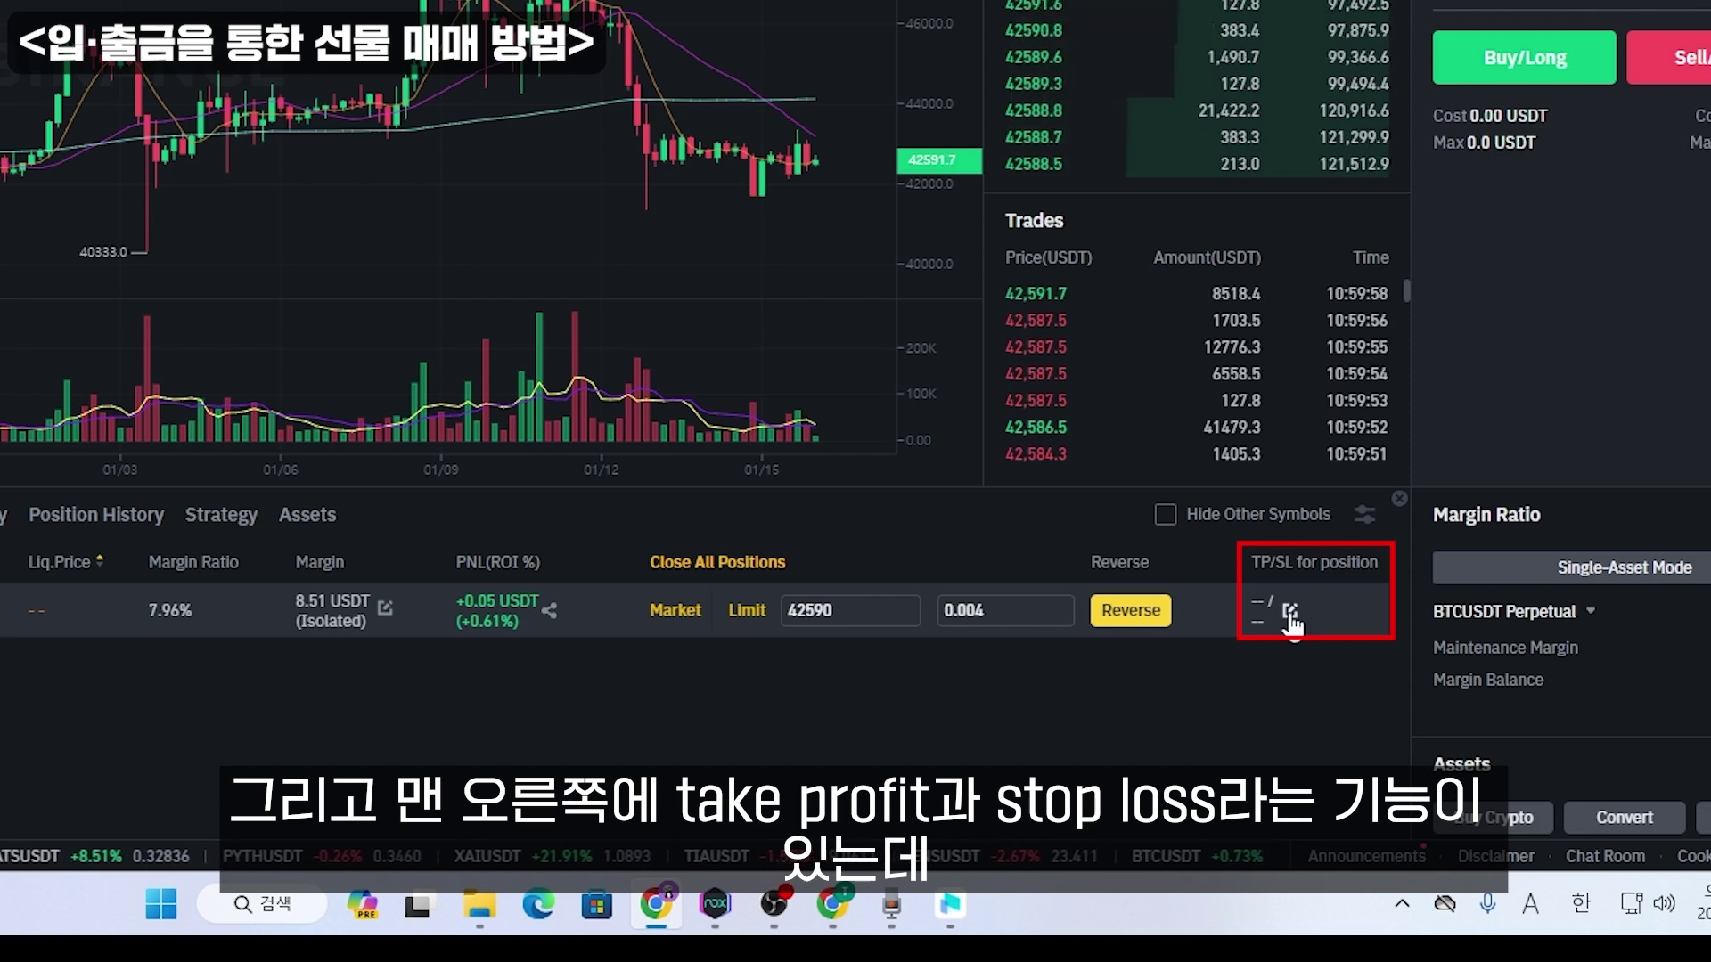
# - Set the position's take profit to 43000 and stop loss to 42000, then confirm
pyautogui.click(1280, 611)
pyautogui.click(891, 317)
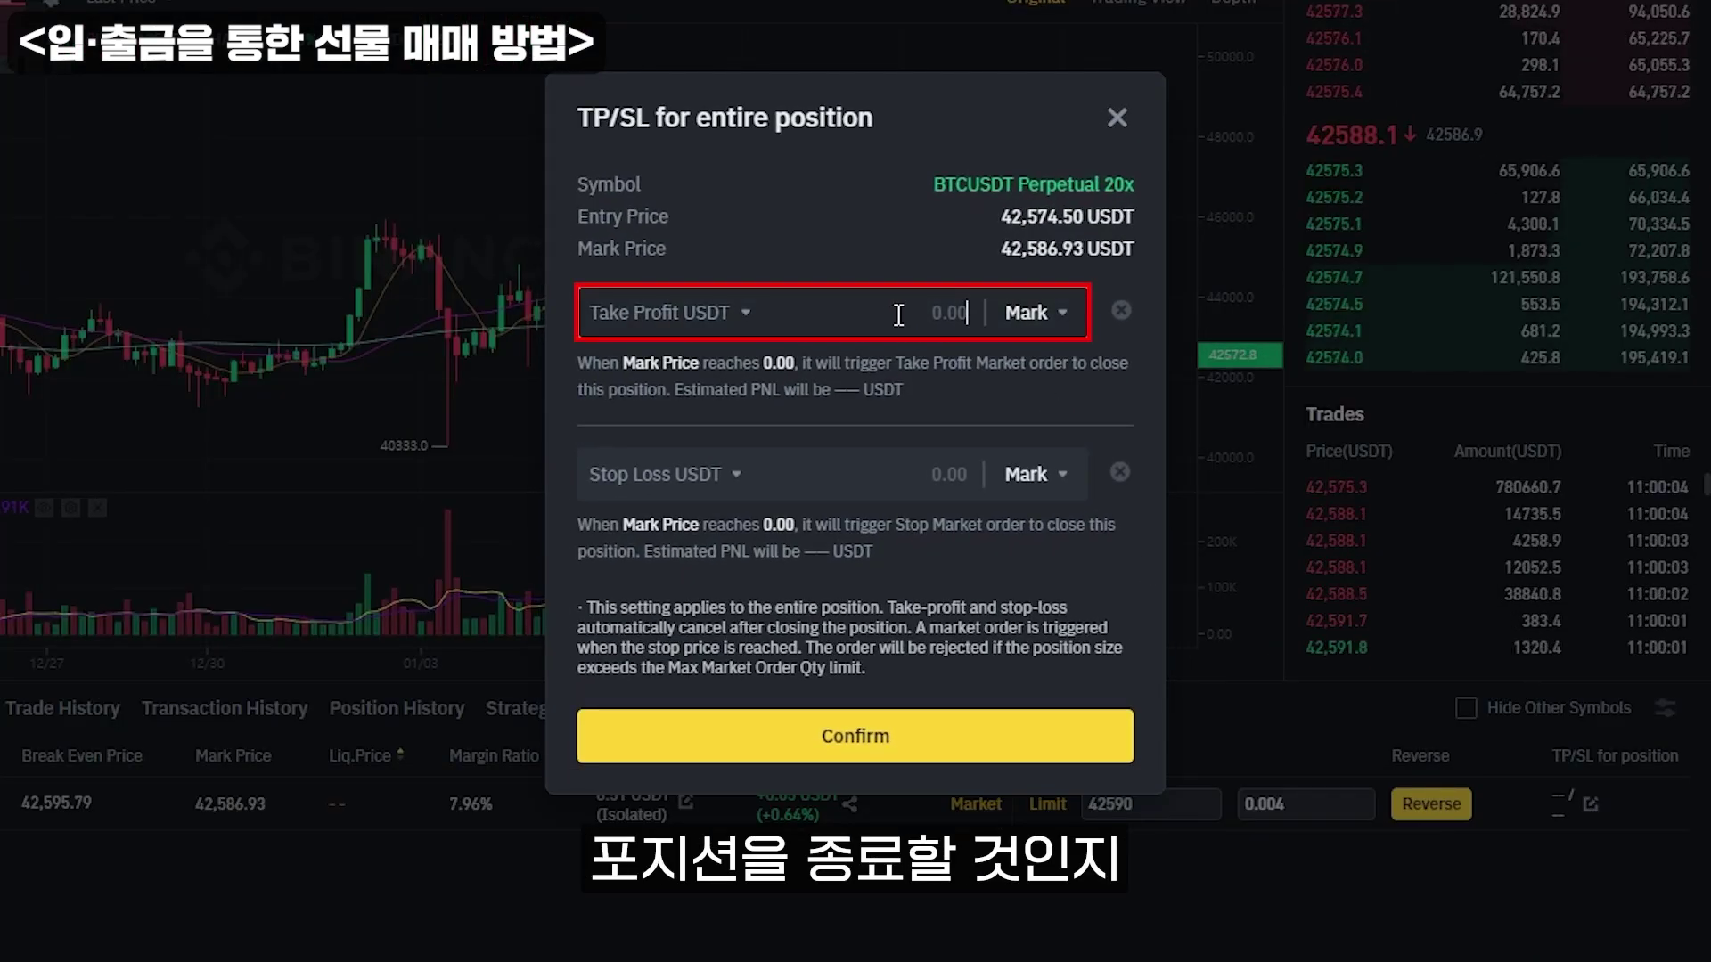
pyautogui.click(828, 493)
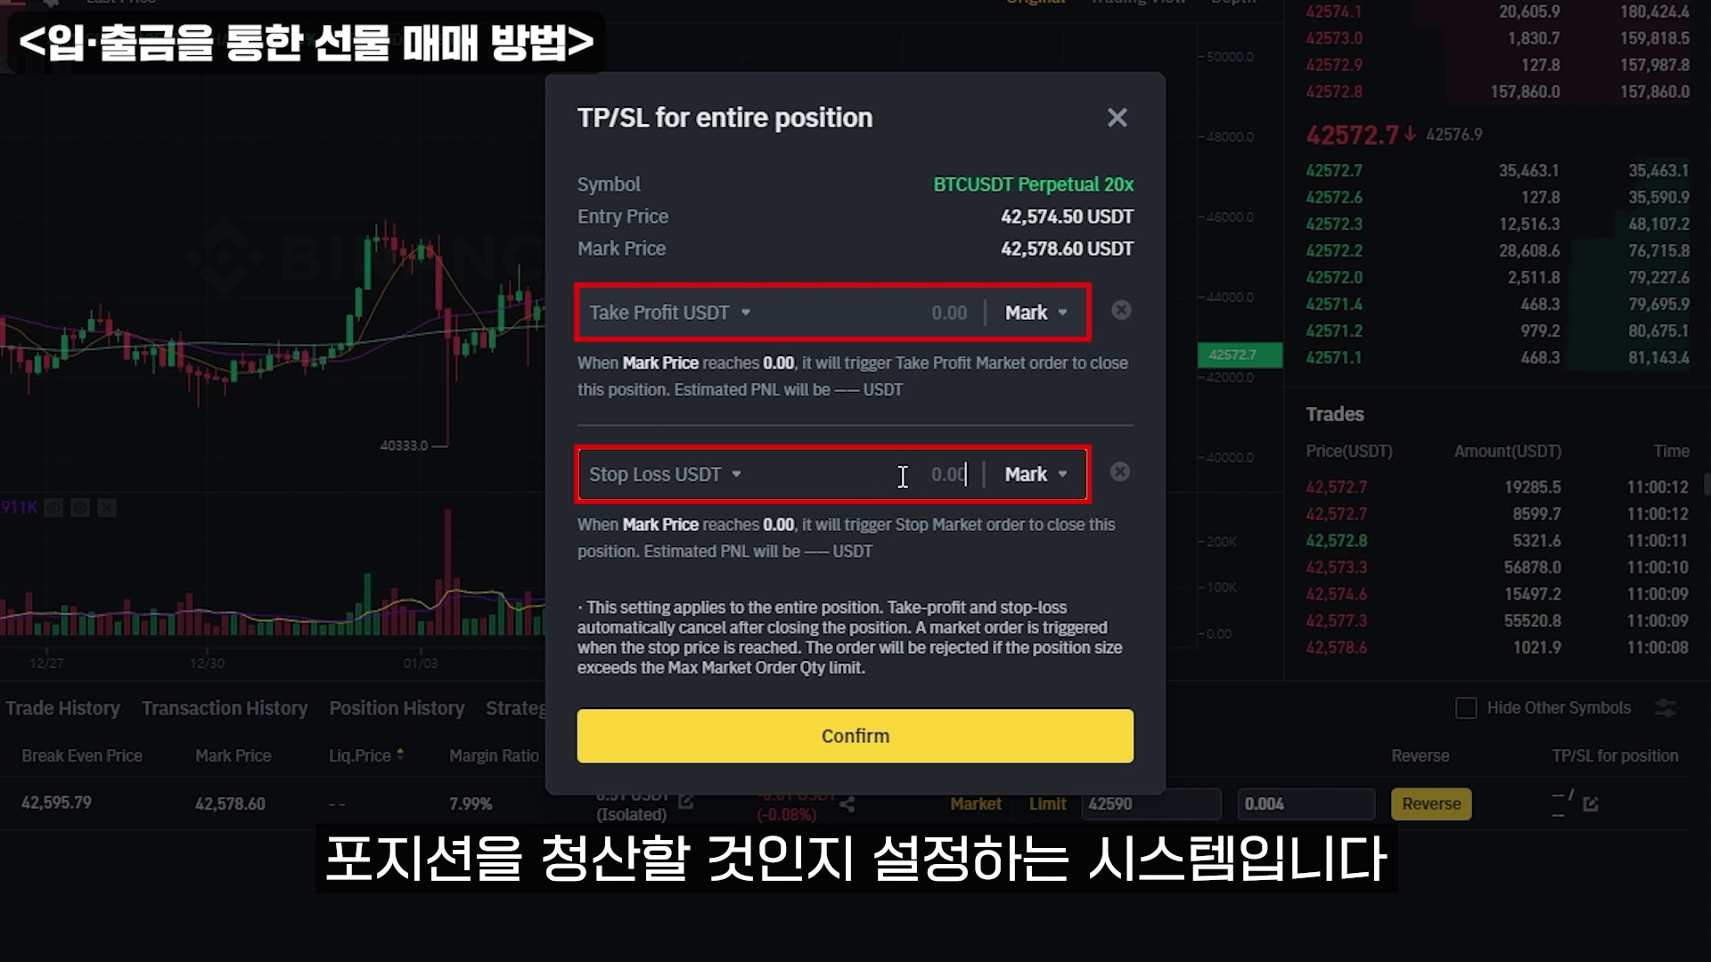
pyautogui.click(891, 312)
pyautogui.write('43000')
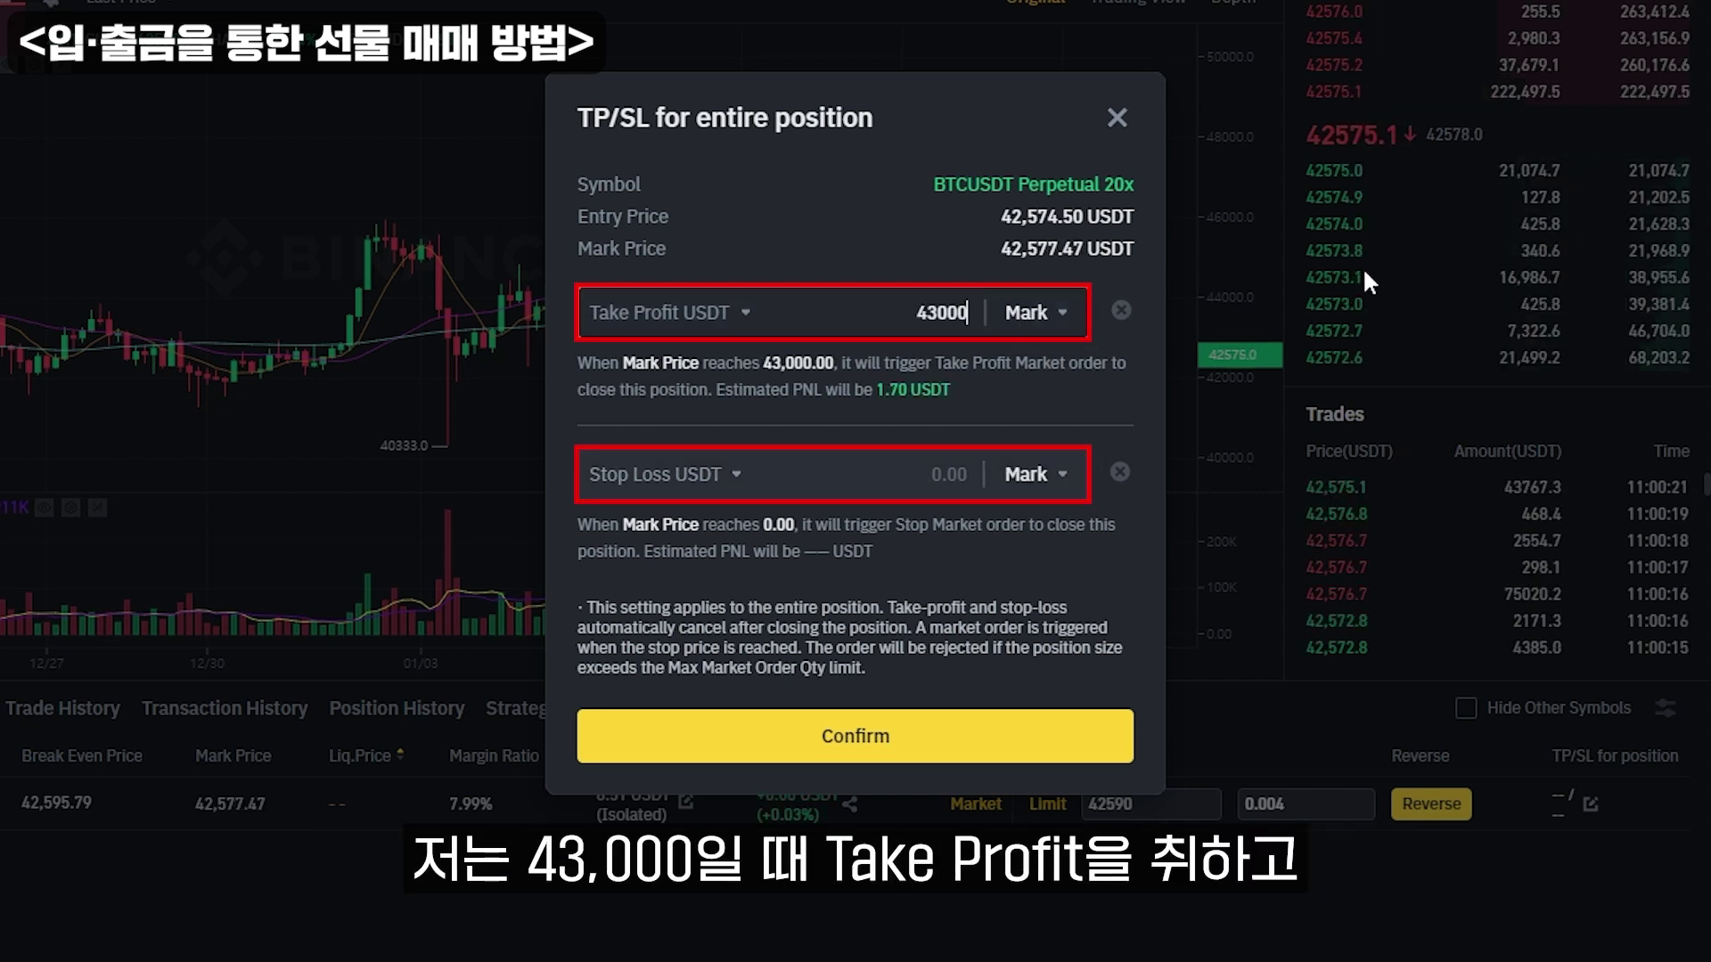
pyautogui.click(901, 476)
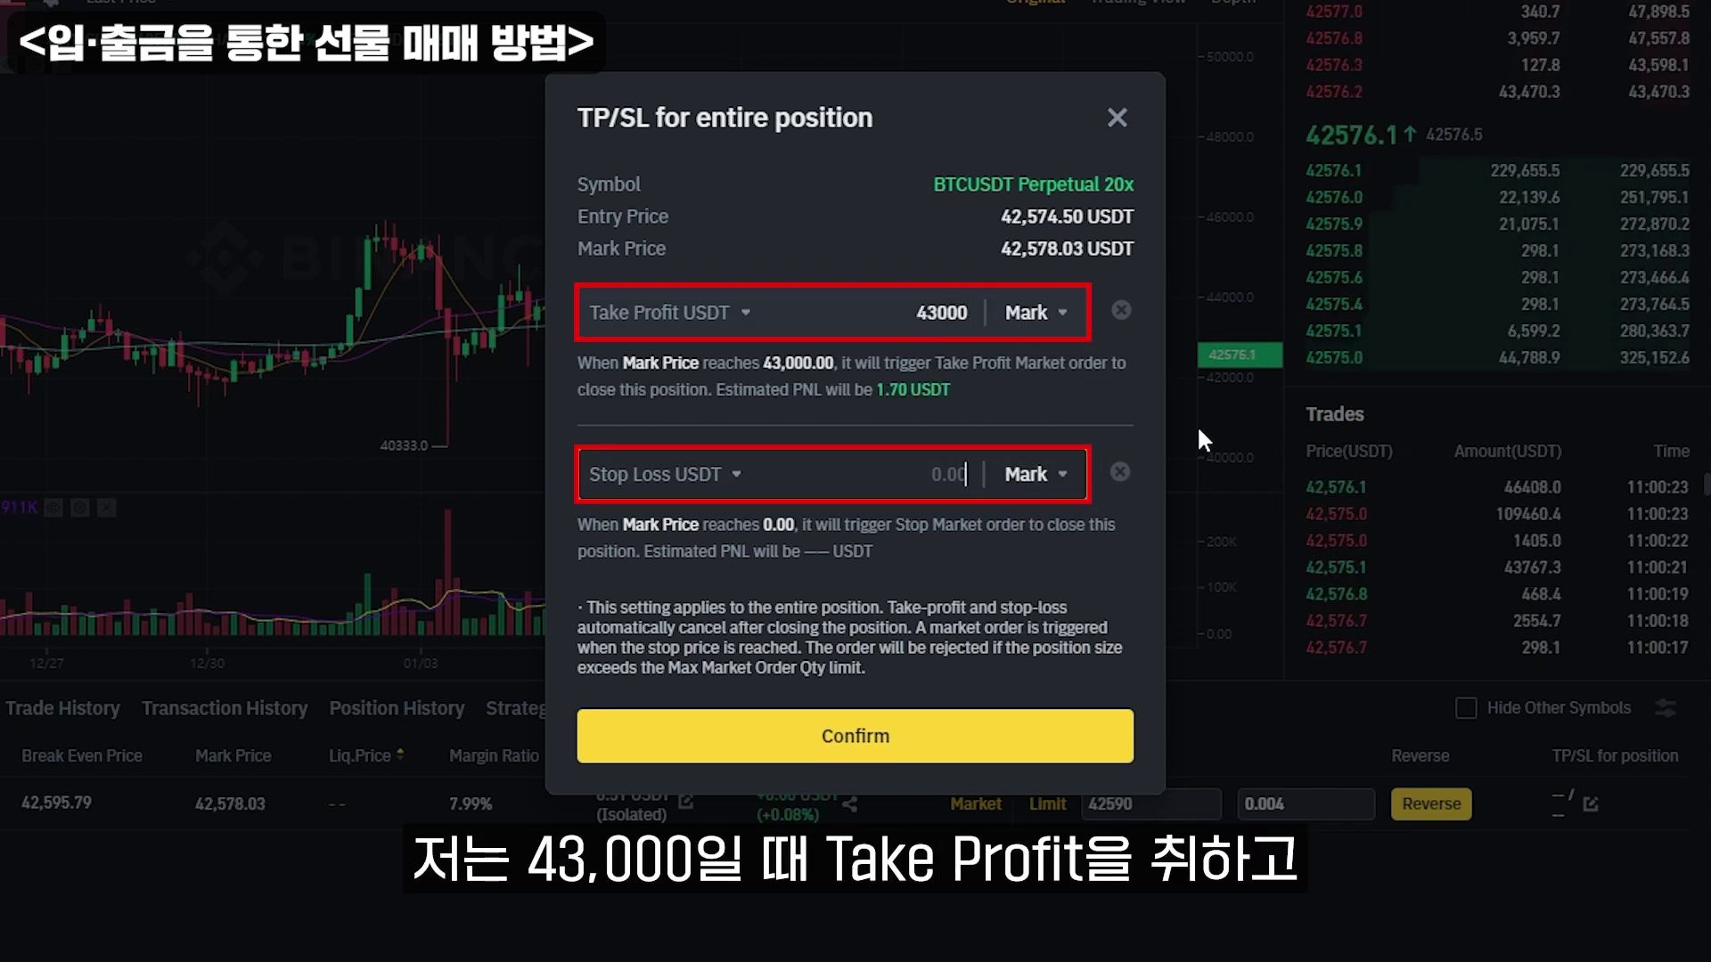
pyautogui.write('42000')
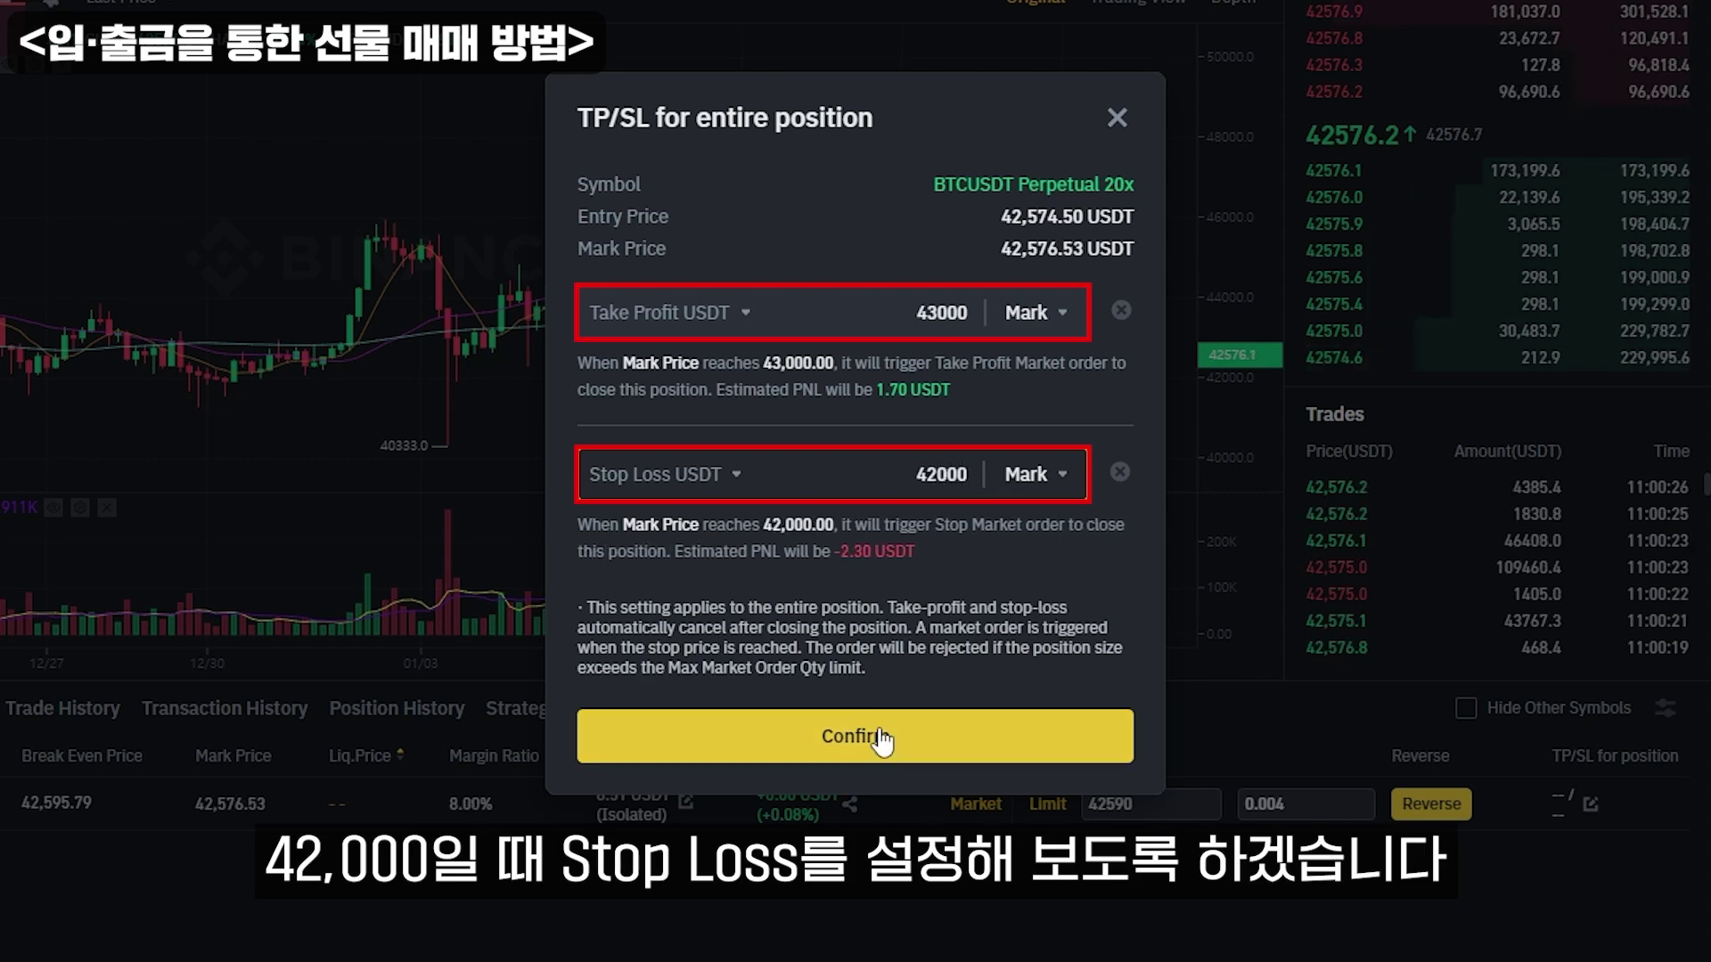
pyautogui.click(881, 738)
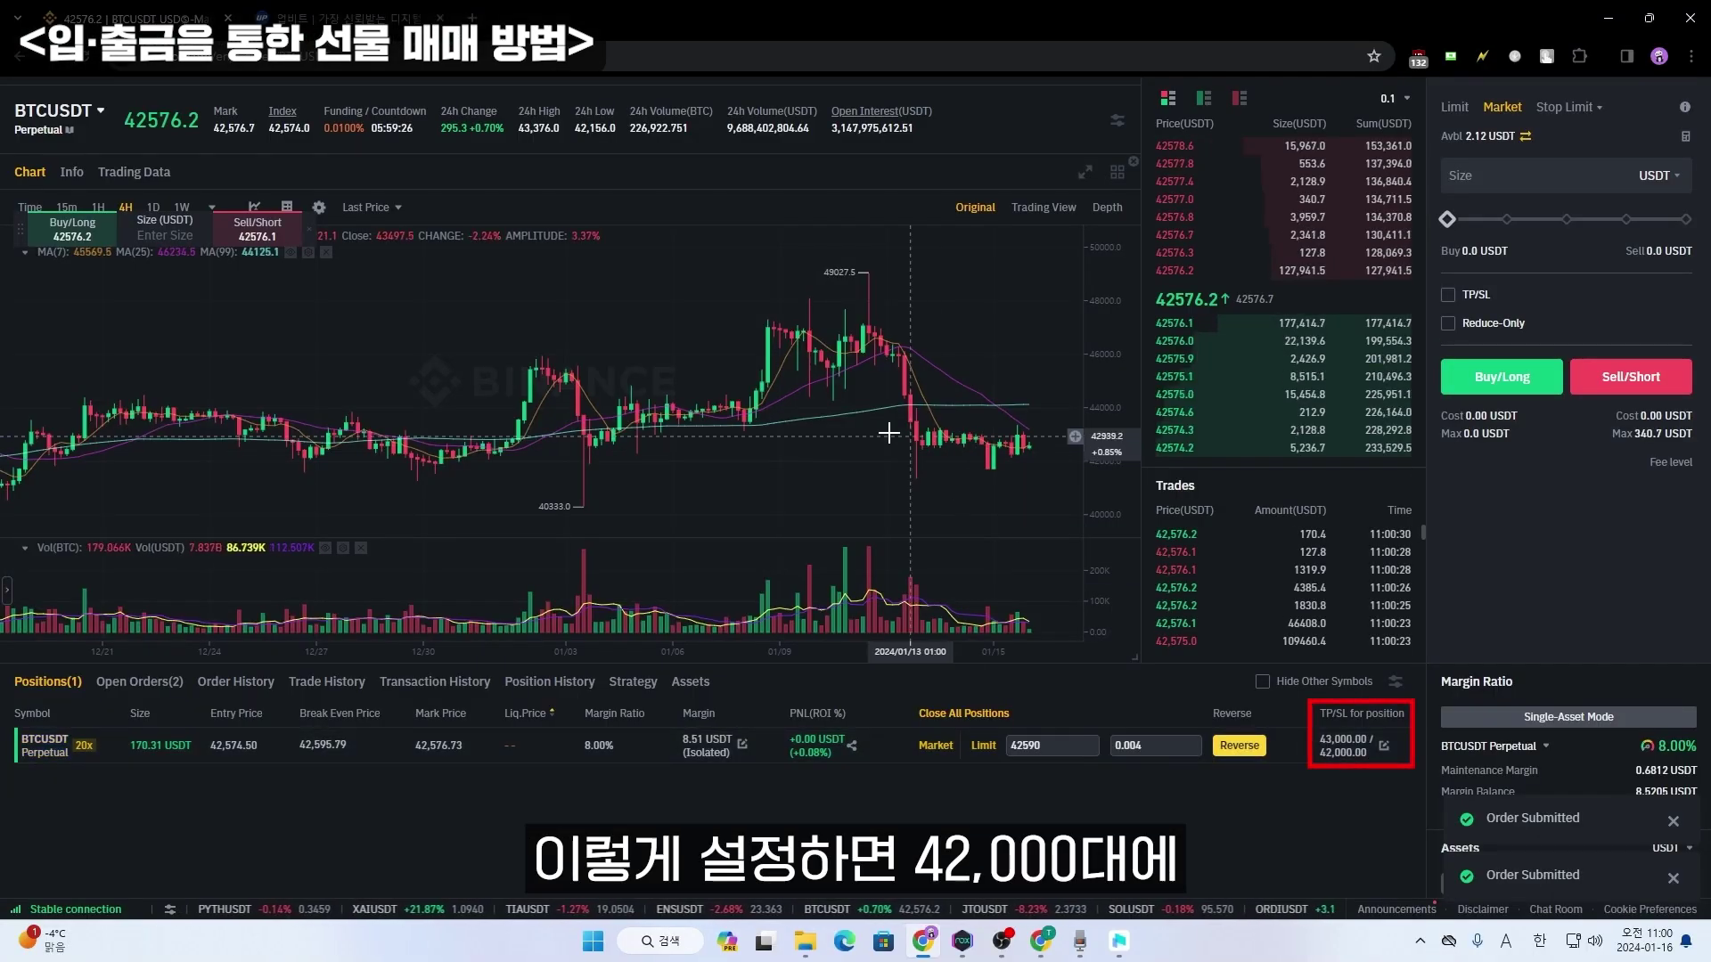
pyautogui.scroll(3, 889, 433)
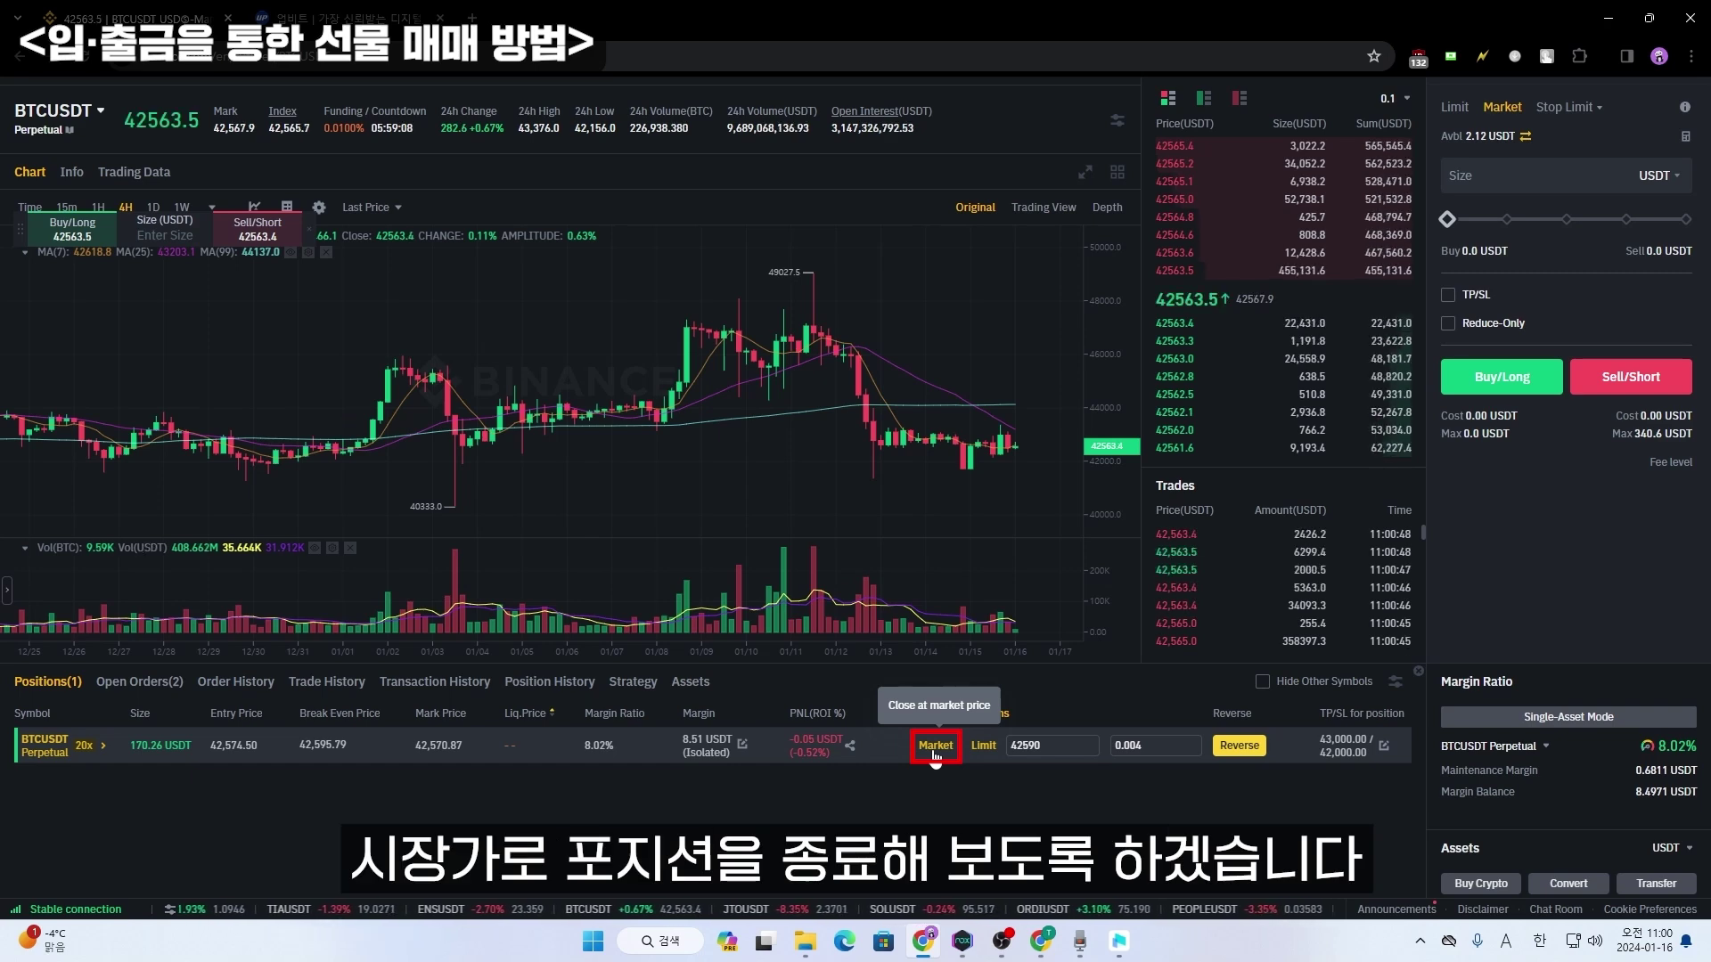
# - Market-close the entire BTCUSDT long, leaving no open positions
pyautogui.click(934, 753)
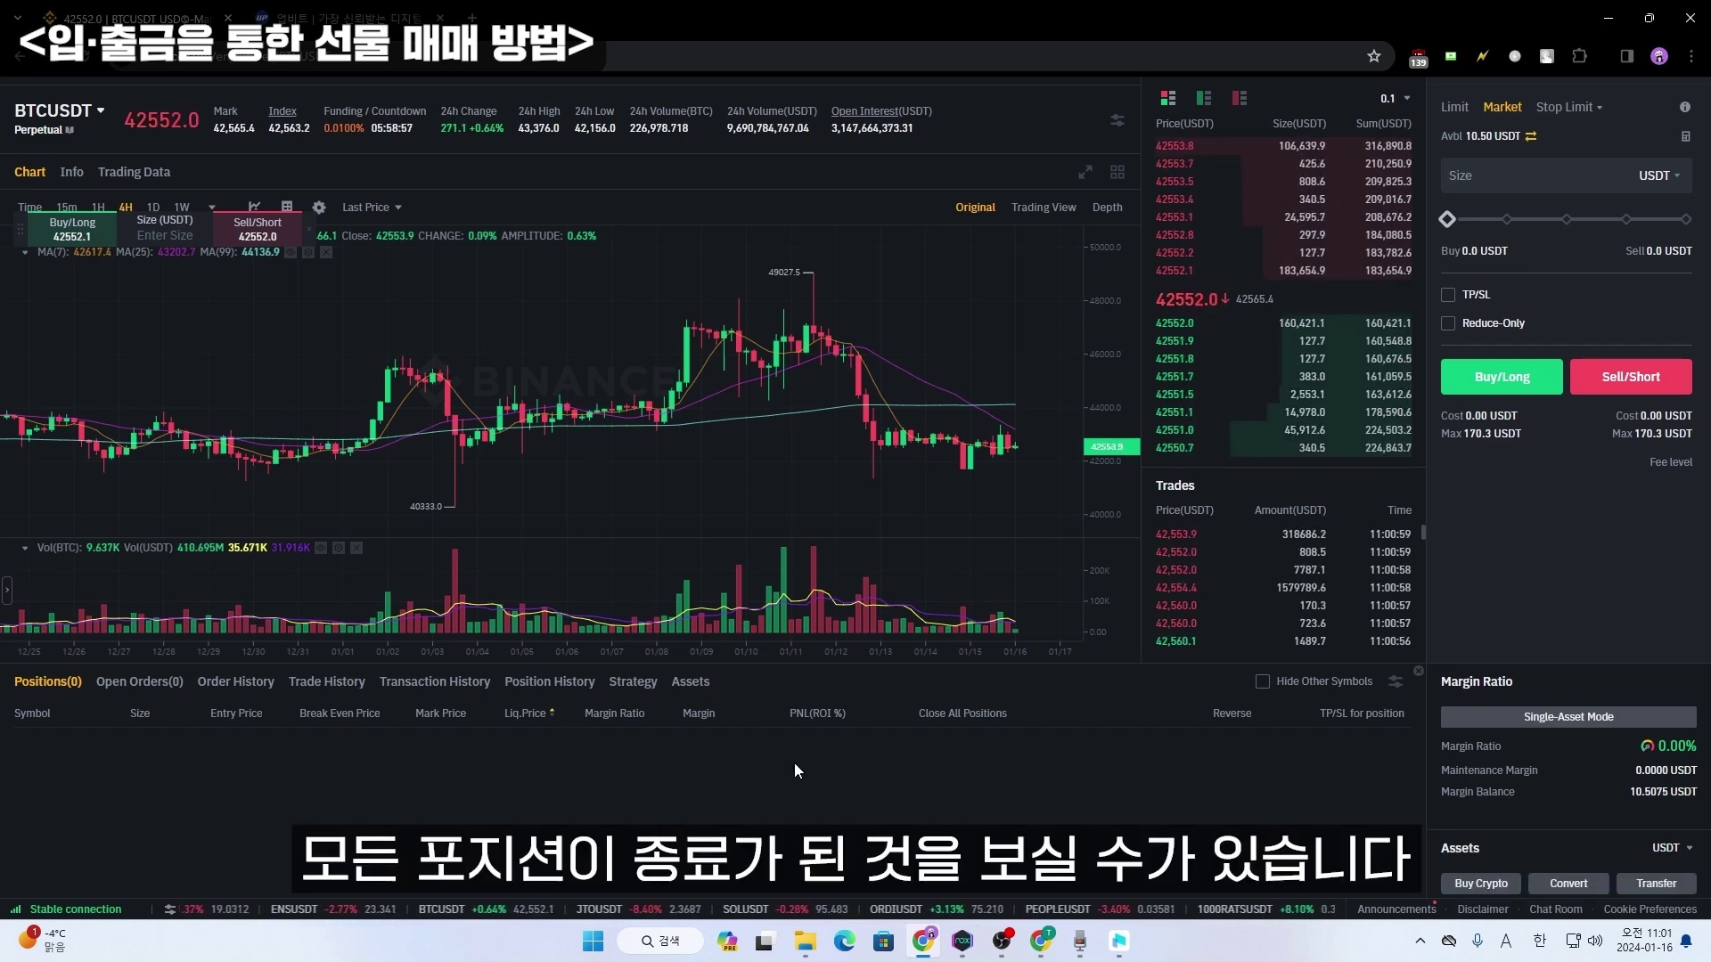
pyautogui.scroll(1, 768, 756)
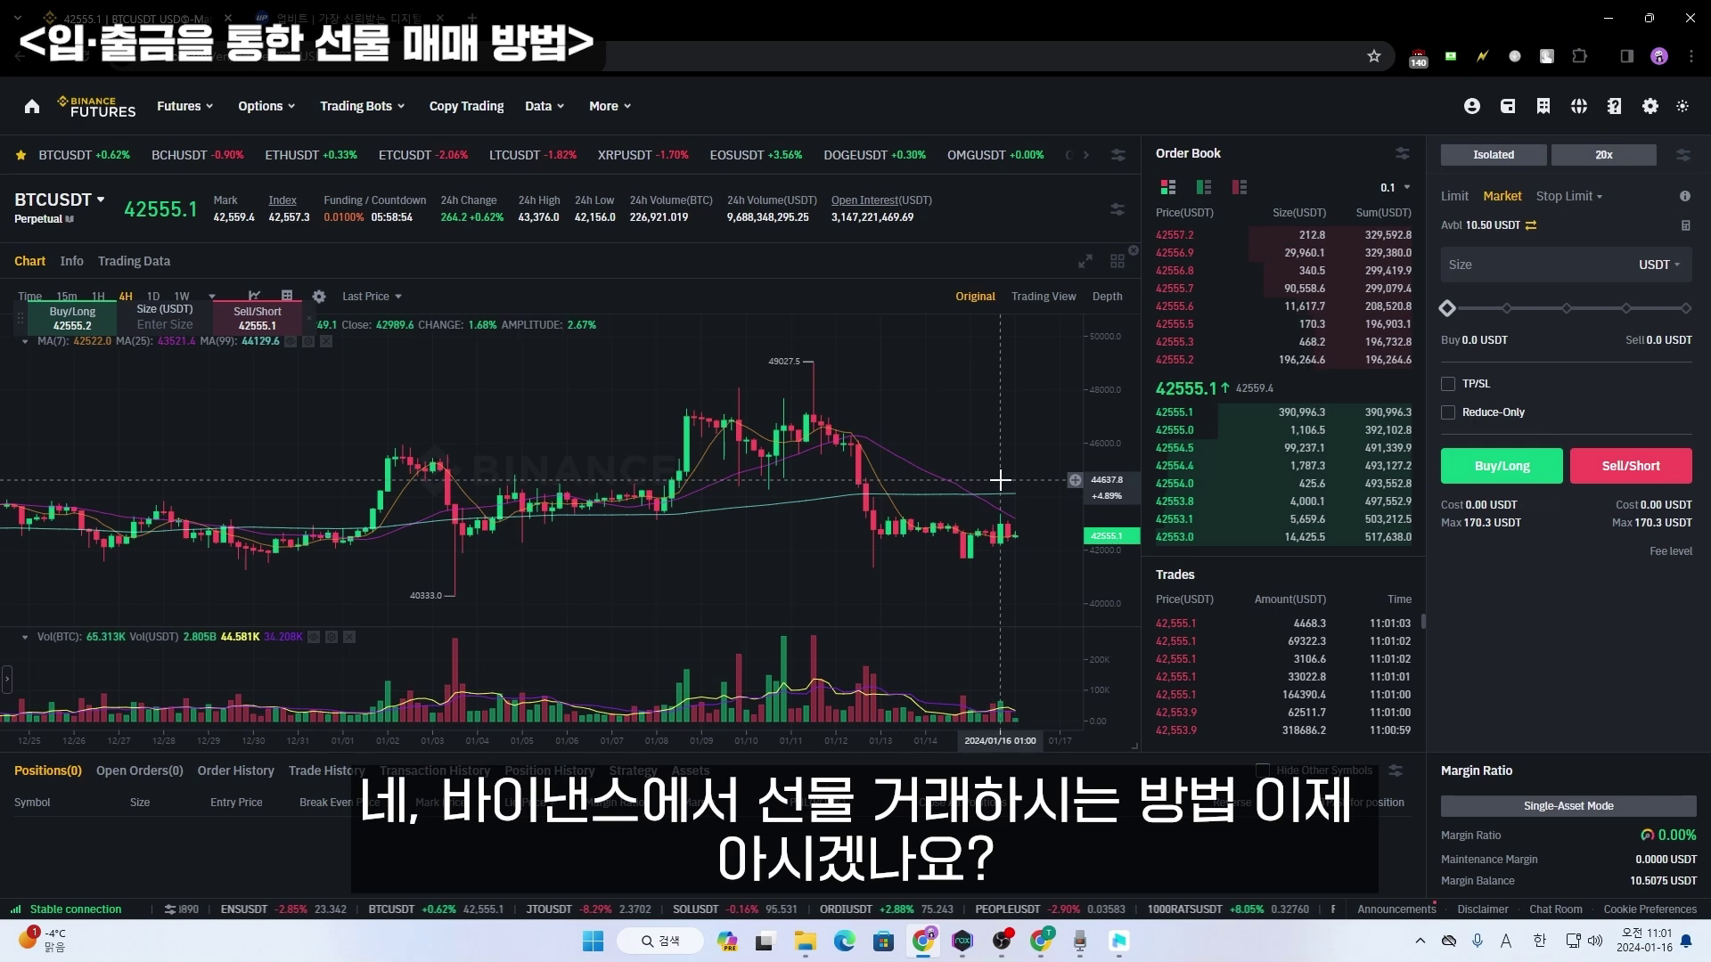